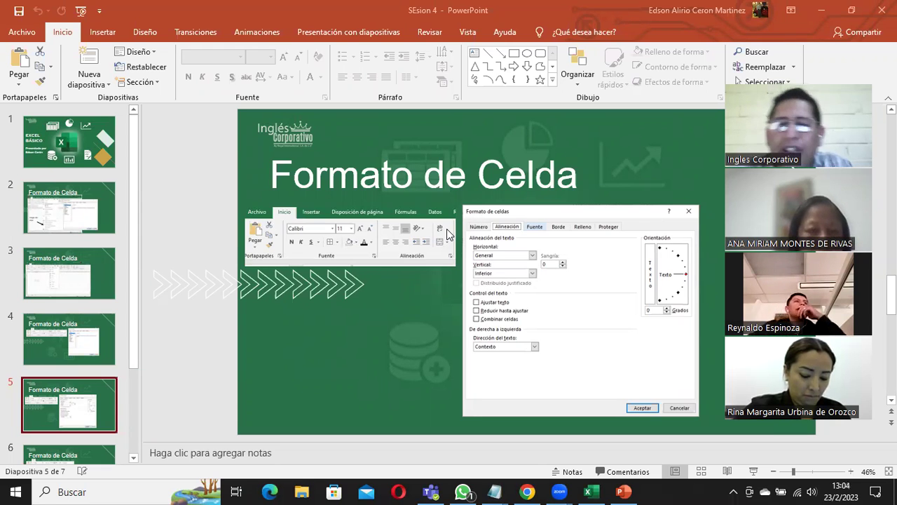
# Switch via WhatsApp to the Excel workbook 'Formatos, bordes y sombreados'
pyautogui.click(462, 491)
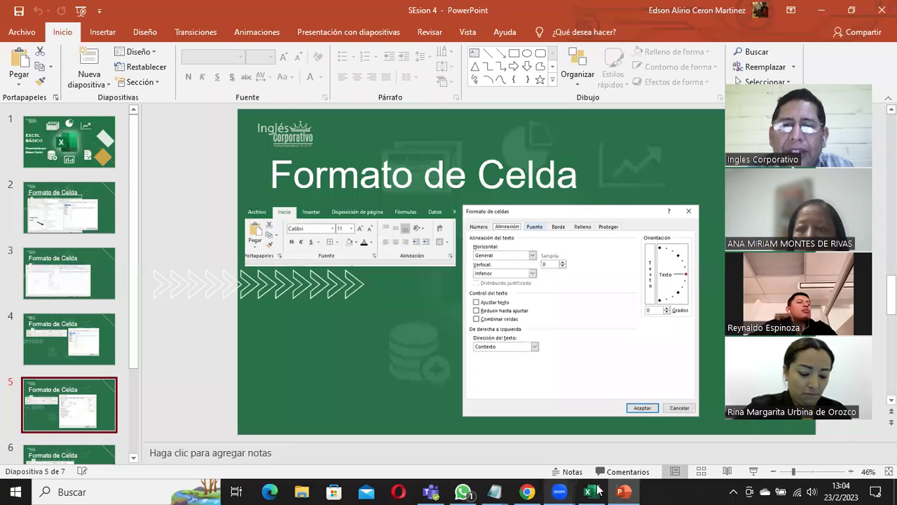
pyautogui.click(591, 491)
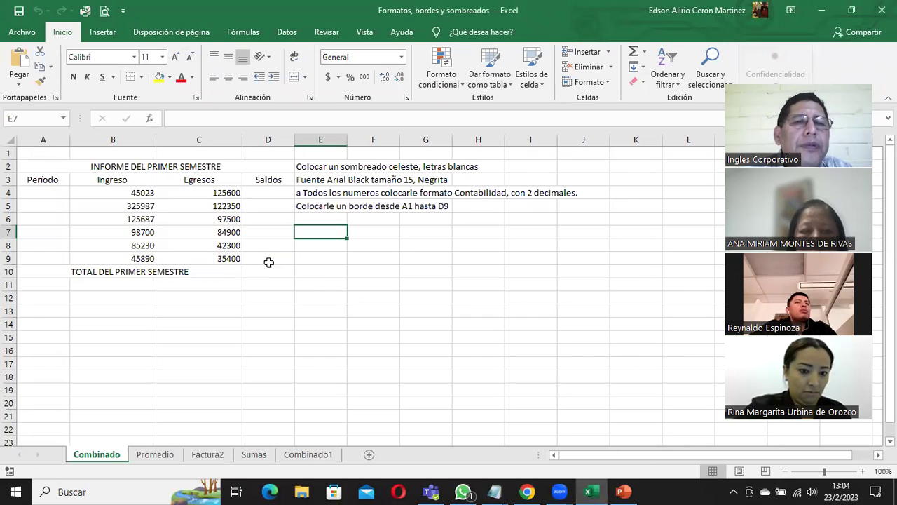
# Select cell A4 and the merged title cell, then return to the PowerPoint slides
pyautogui.click(34, 190)
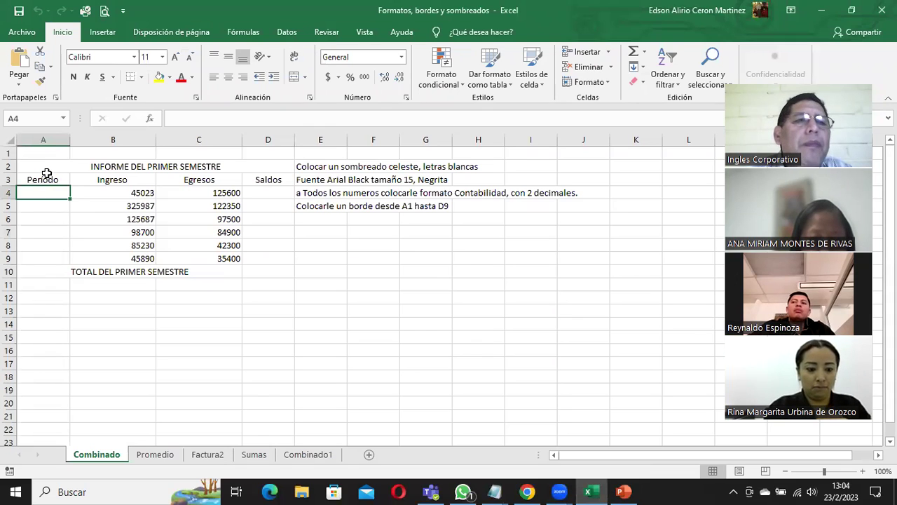
pyautogui.click(46, 173)
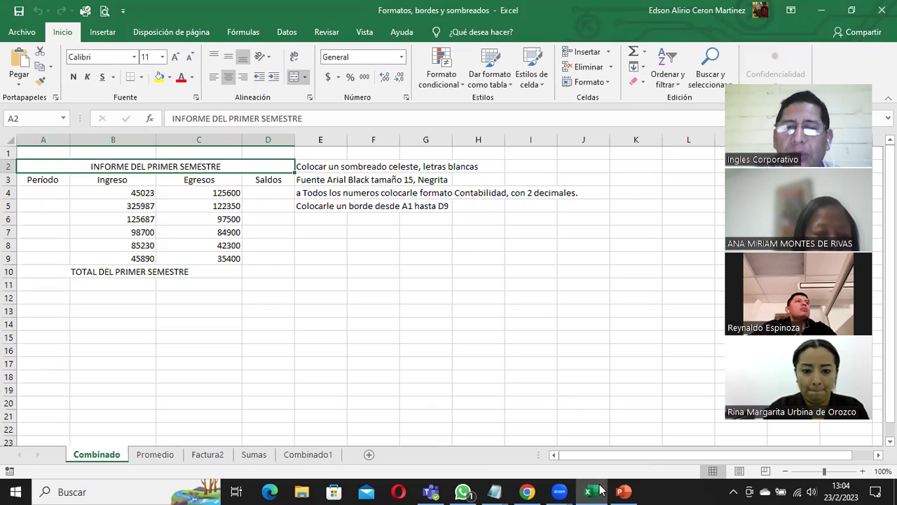
pyautogui.click(623, 492)
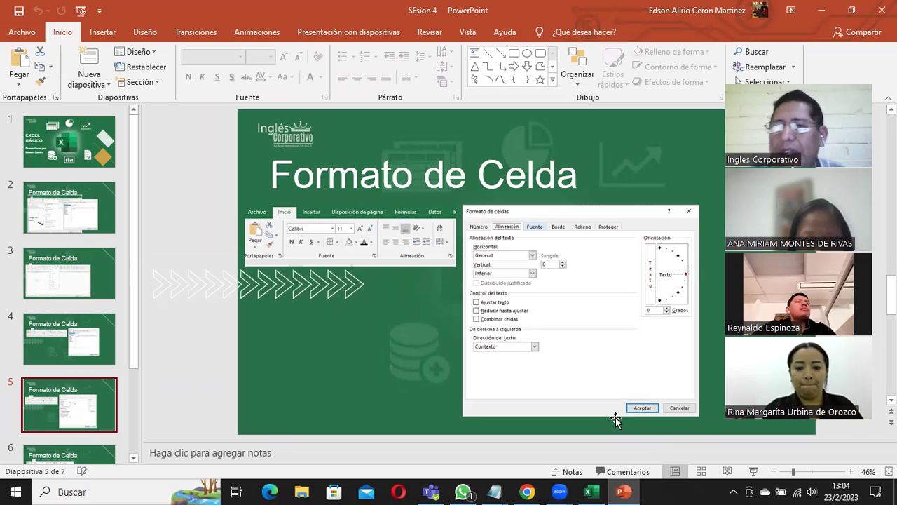
# Bring the Excel workbook with the semester income and expense table back to the front
pyautogui.click(621, 491)
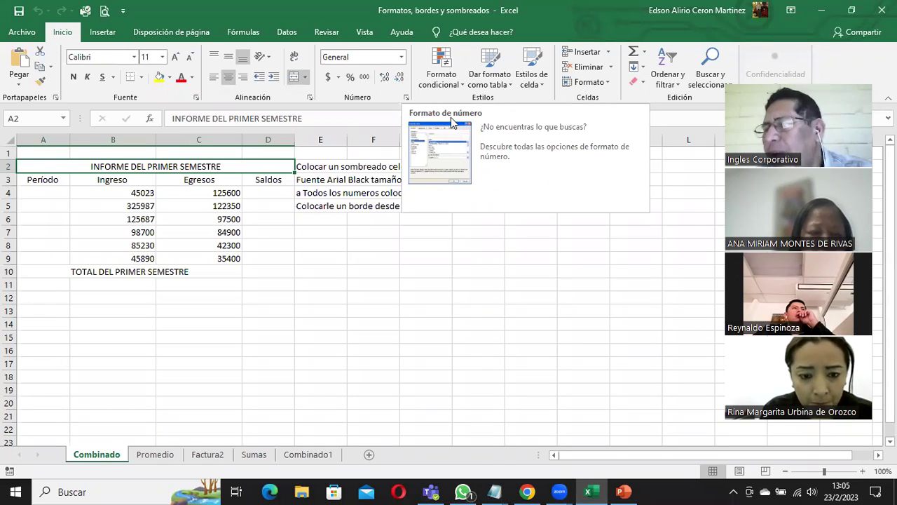
pyautogui.click(406, 102)
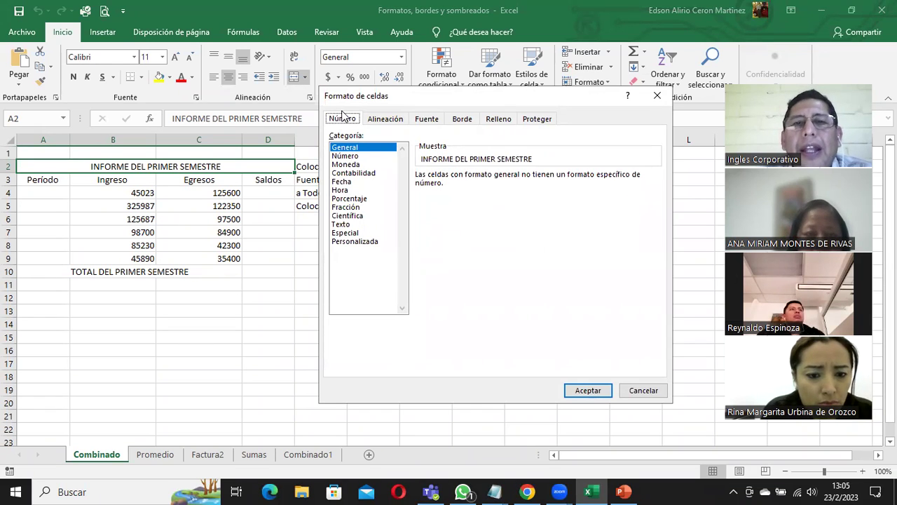
pyautogui.click(385, 119)
pyautogui.click(440, 120)
pyautogui.click(462, 119)
pyautogui.click(499, 119)
pyautogui.click(537, 120)
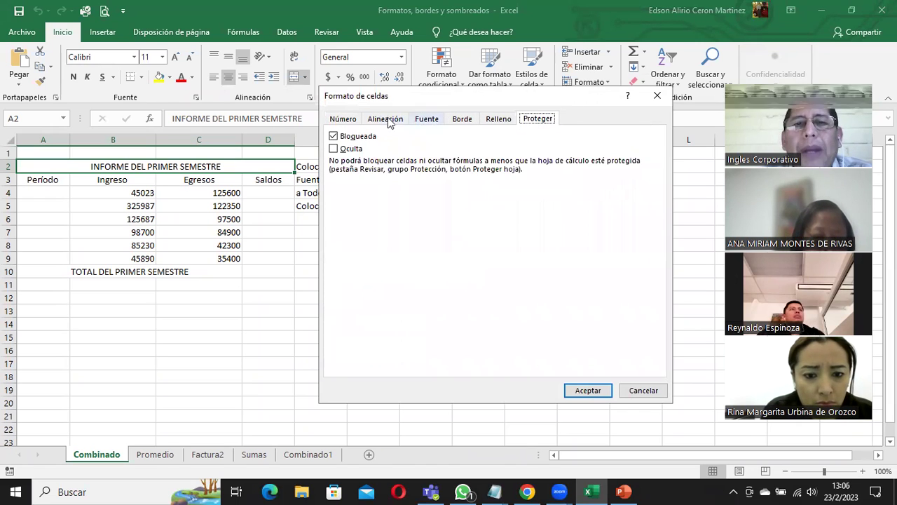
pyautogui.click(344, 119)
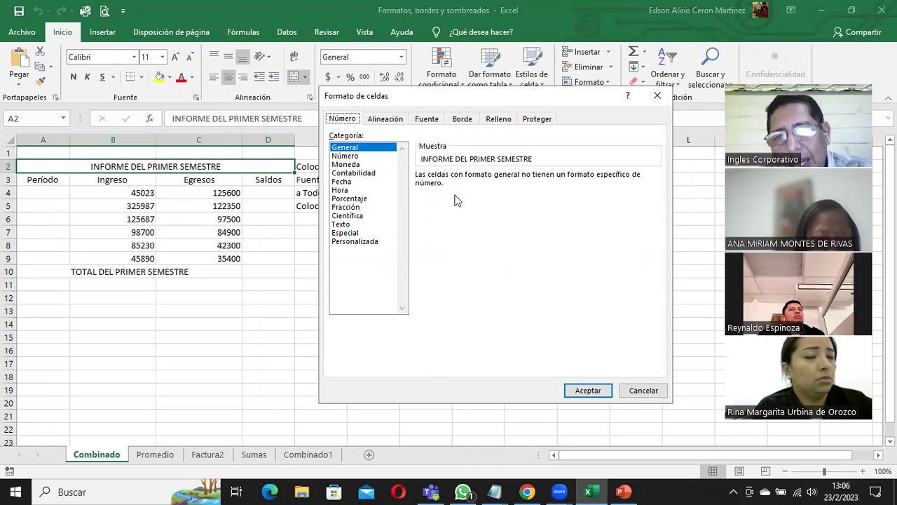
pyautogui.click(356, 165)
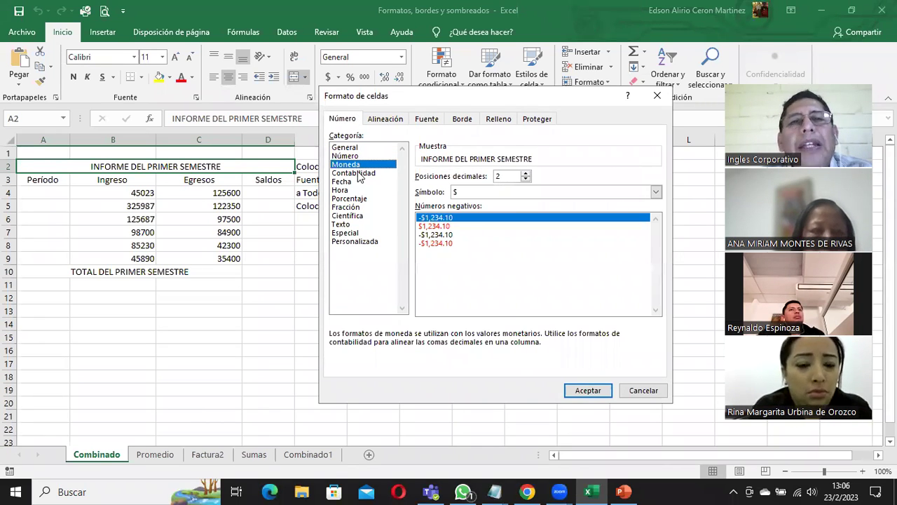
pyautogui.press('Up')
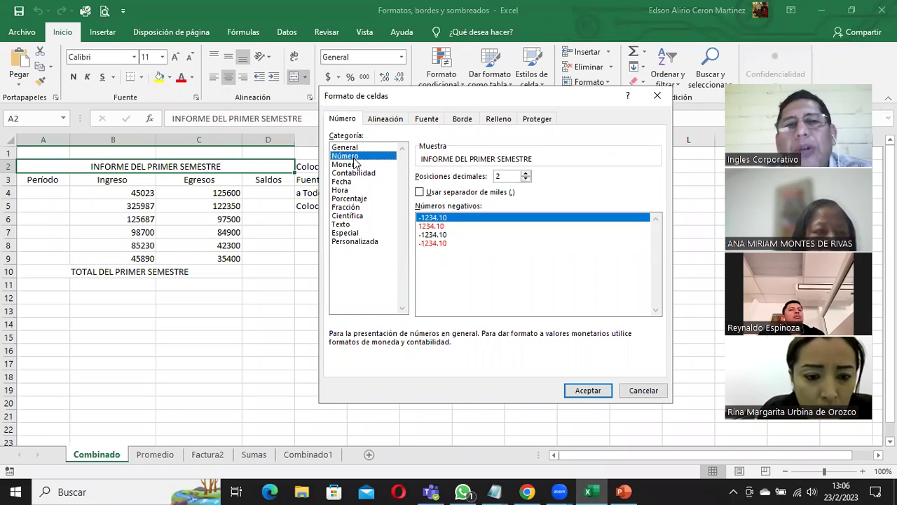
pyautogui.click(354, 163)
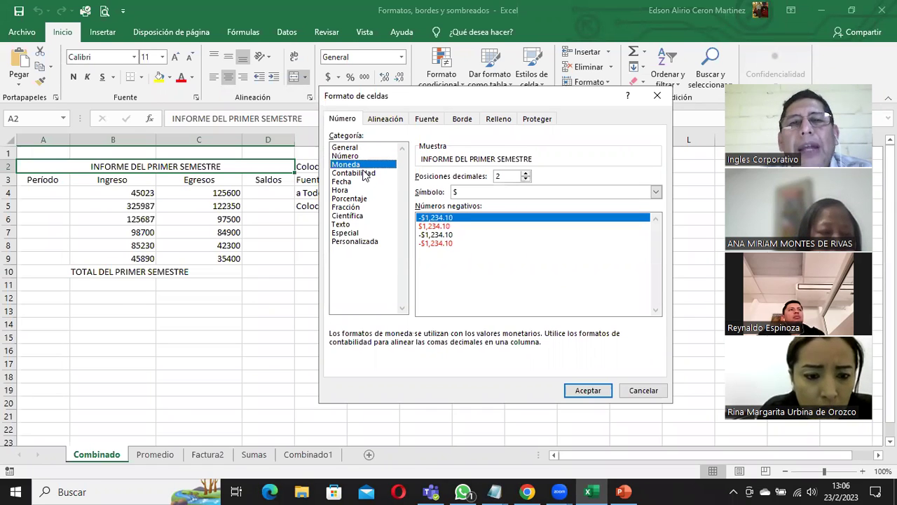
pyautogui.click(361, 173)
pyautogui.click(350, 182)
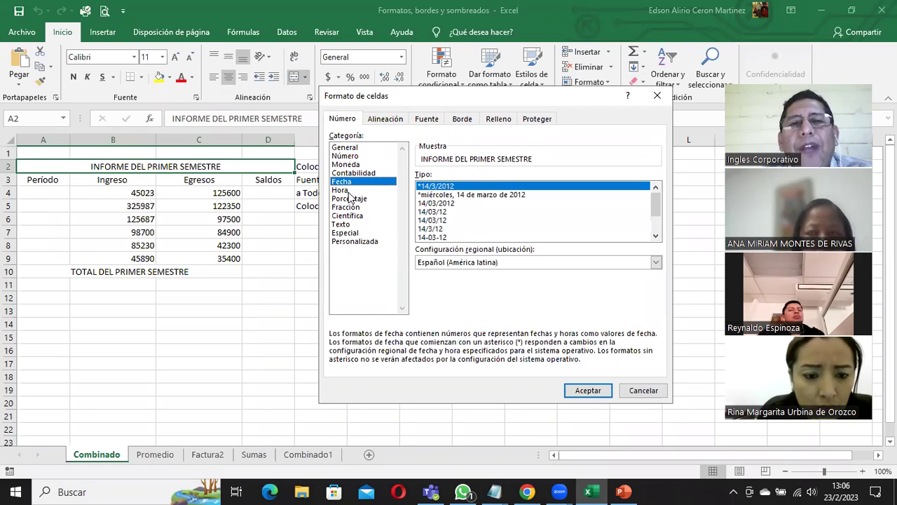
pyautogui.click(352, 188)
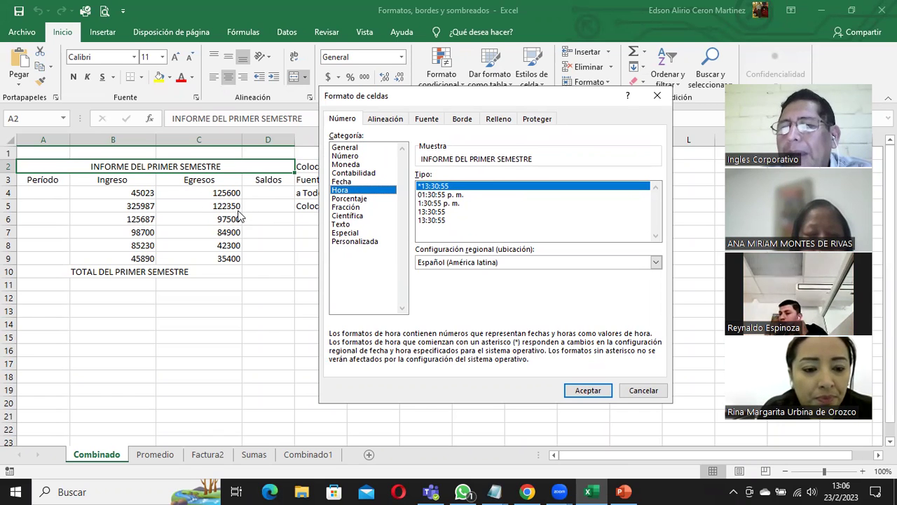
pyautogui.click(642, 390)
pyautogui.click(147, 196)
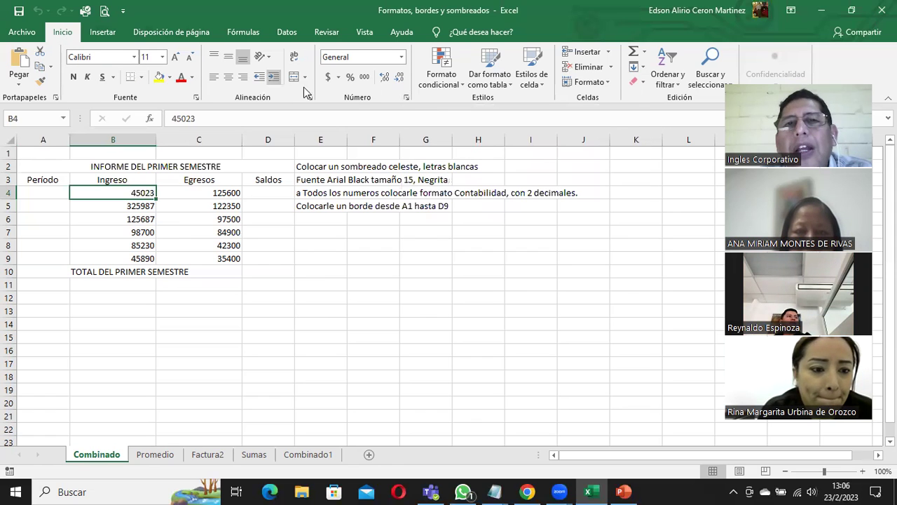
# Preview 45023 in Número format with thousands separator on, then in Moneda format
pyautogui.click(406, 99)
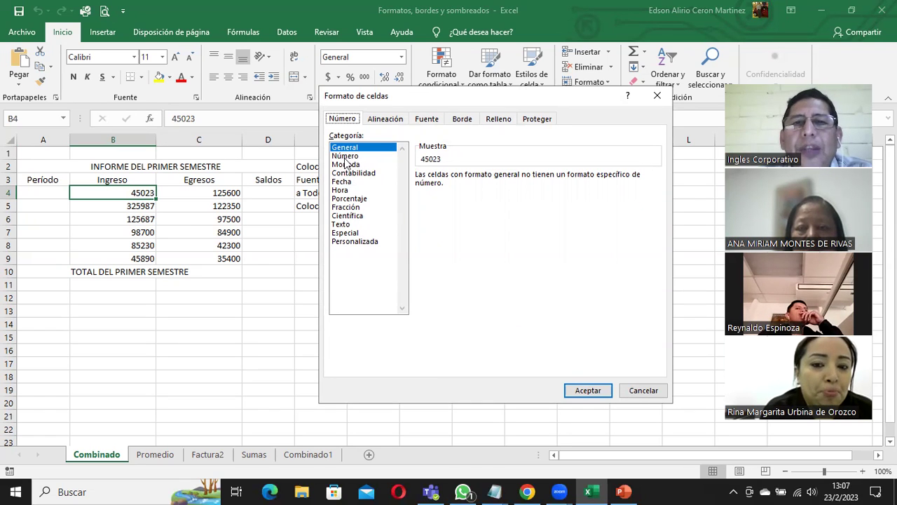
pyautogui.click(347, 156)
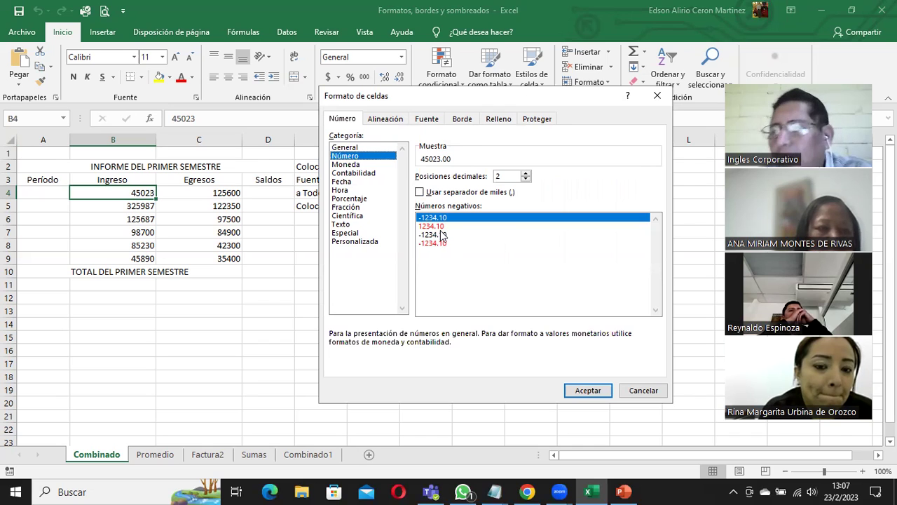
pyautogui.click(419, 193)
pyautogui.click(419, 193)
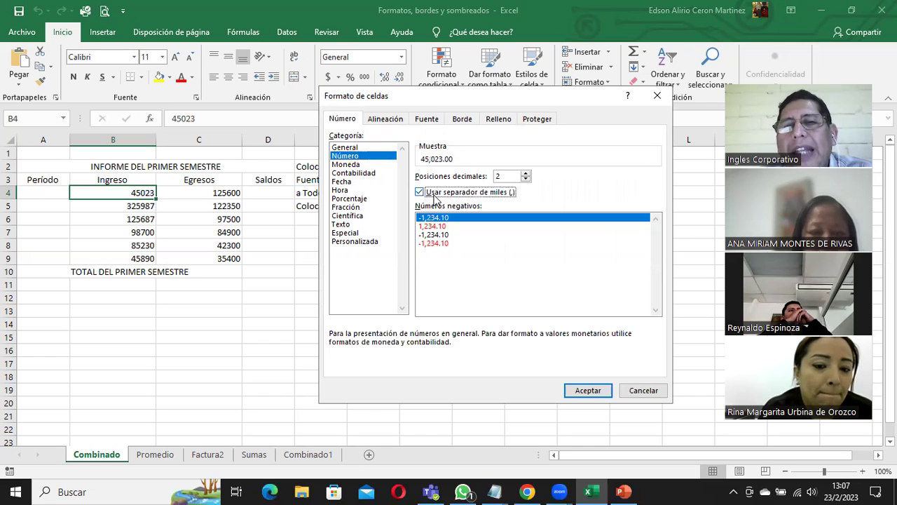
pyautogui.click(419, 193)
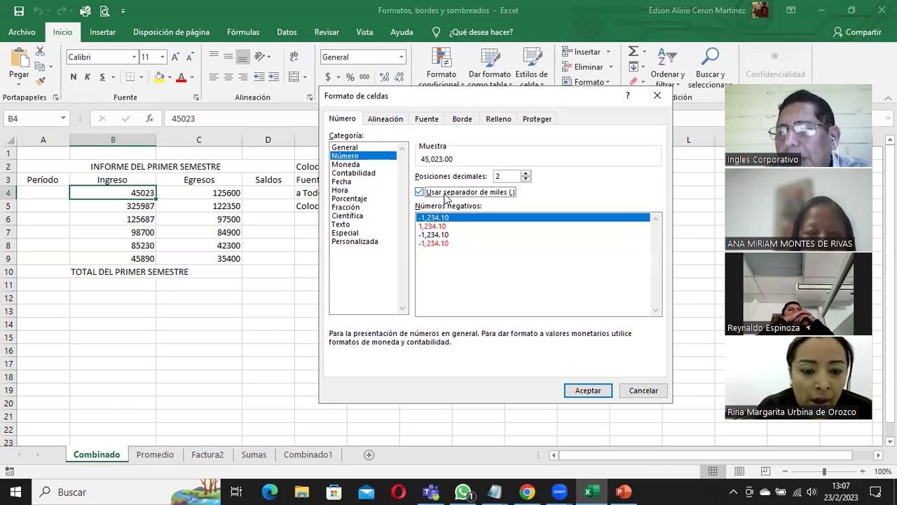
pyautogui.click(348, 166)
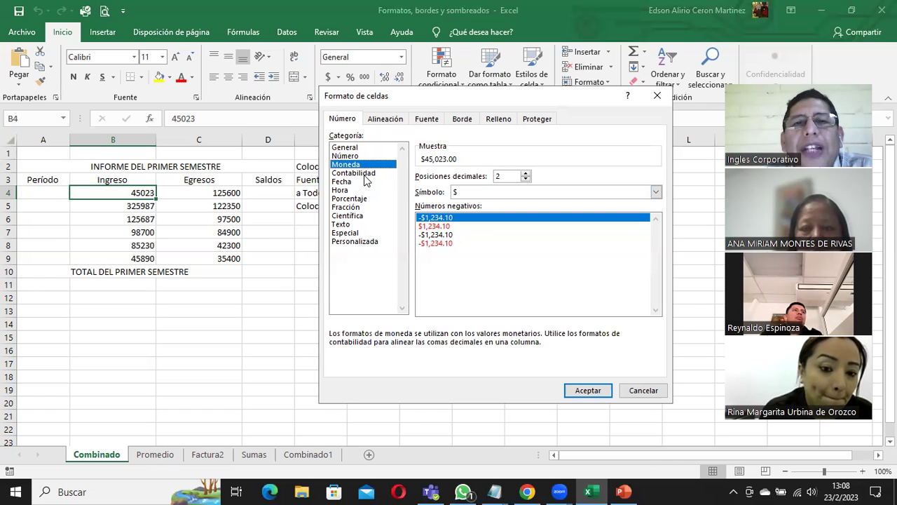
# Preview 45023 in Contabilidad format as $45,023.00, then briefly in Moneda again
pyautogui.click(366, 173)
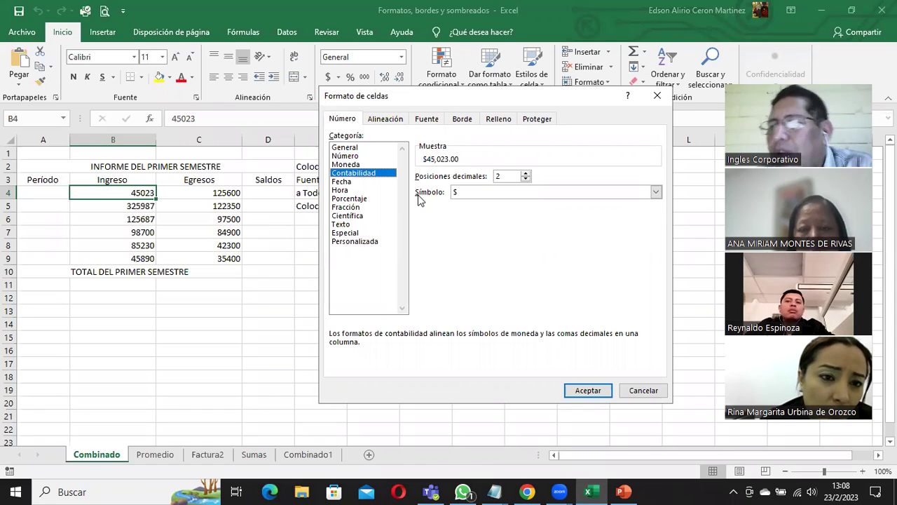
pyautogui.click(350, 165)
# Preview 45023 in Contabilidad, Fecha and Hora formats
pyautogui.click(352, 174)
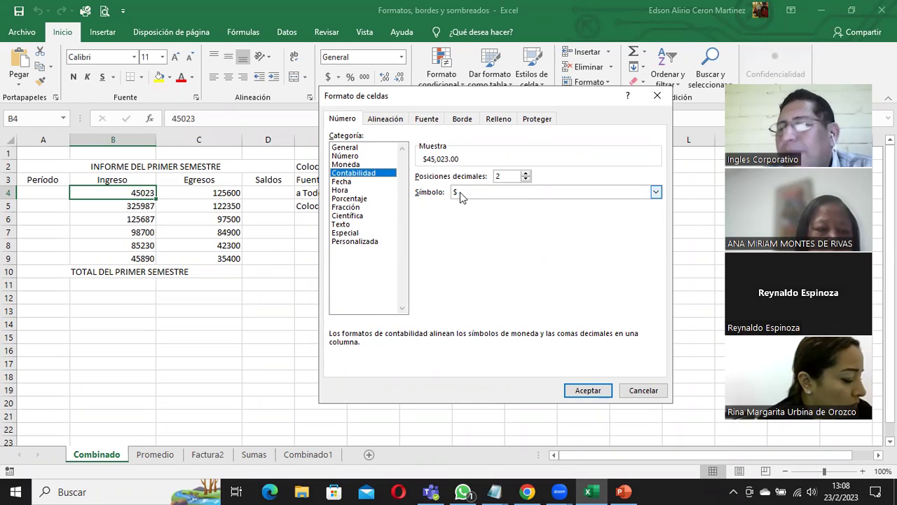
pyautogui.click(355, 182)
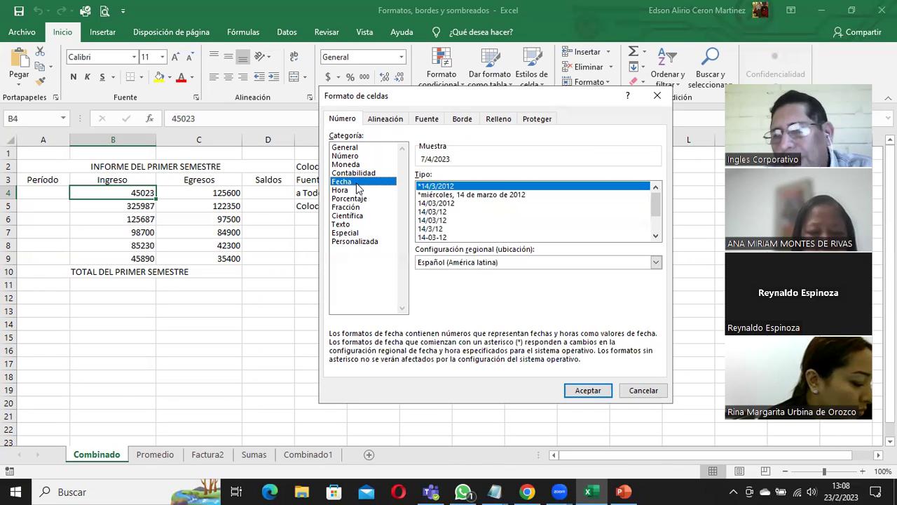
pyautogui.click(350, 191)
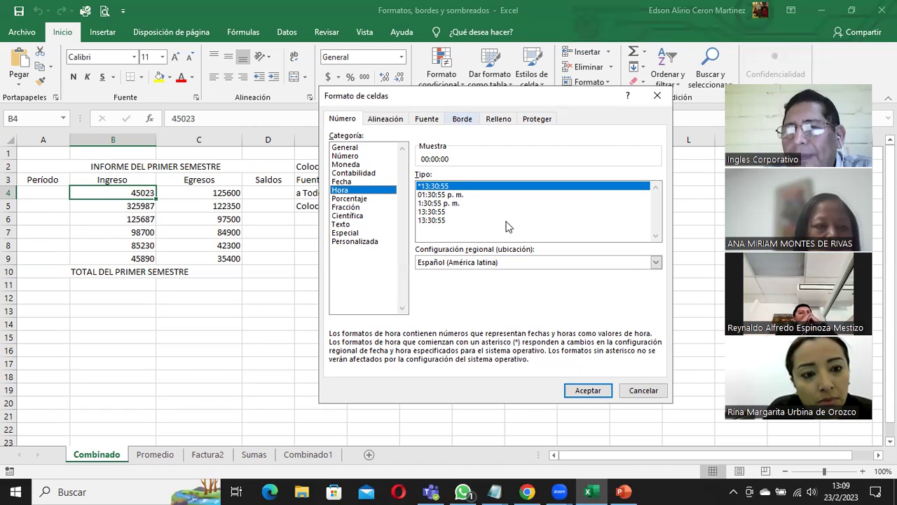
# Close Format Cells without applying, then reopen it on the Alineación settings
pyautogui.click(633, 388)
pyautogui.click(407, 101)
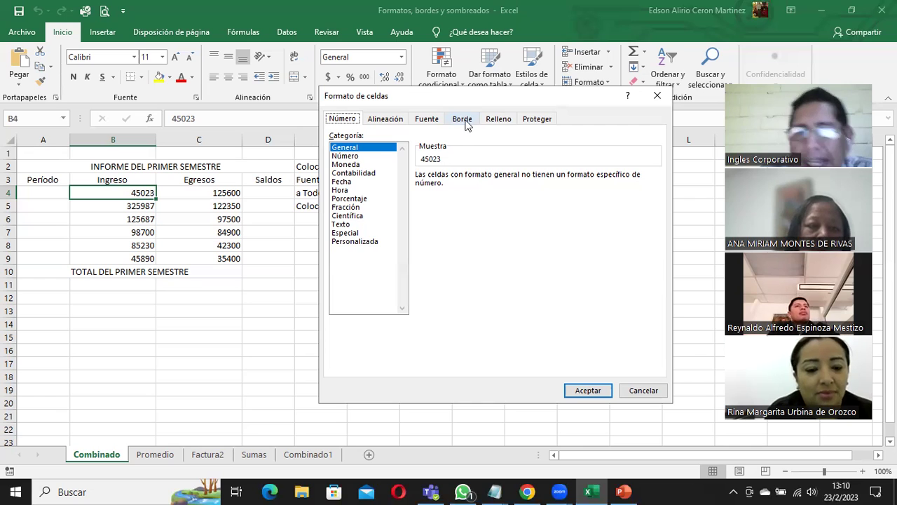
pyautogui.click(385, 119)
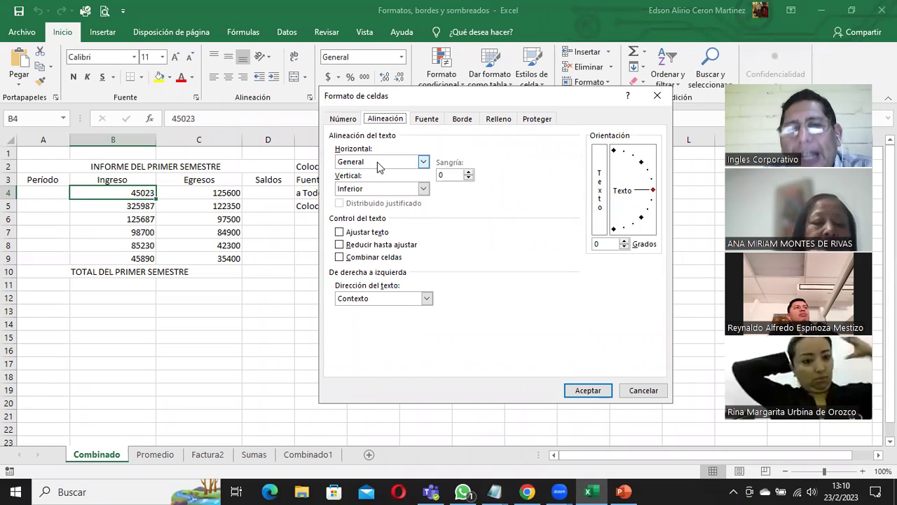
# Try horizontal General and vertical Superior alignment, then cancel without applying
pyautogui.click(377, 162)
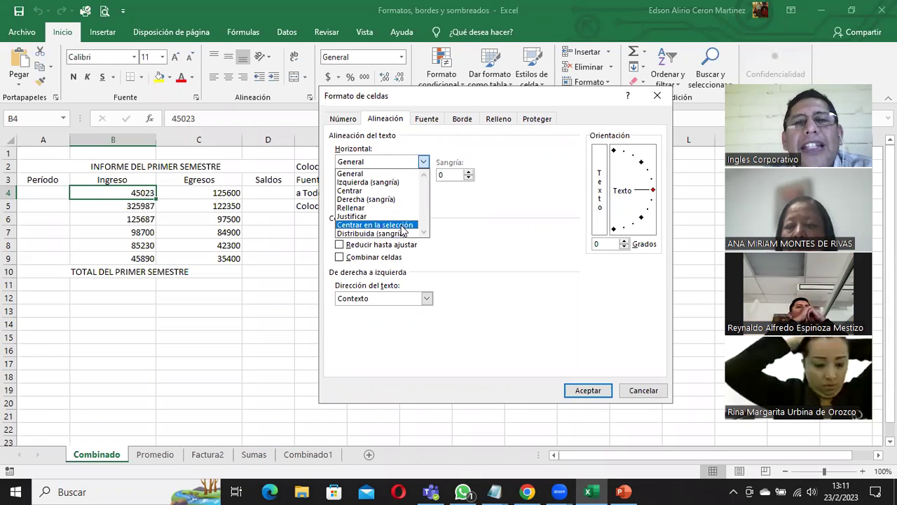
pyautogui.click(370, 173)
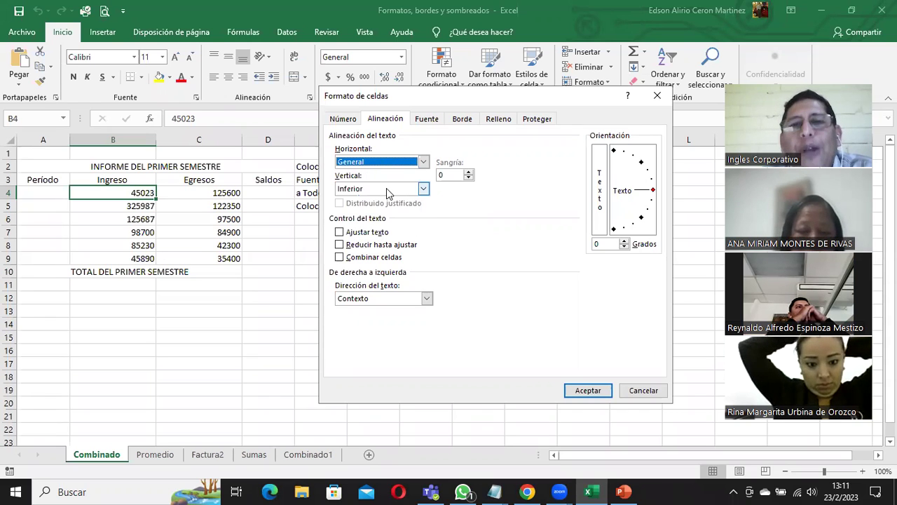
pyautogui.click(386, 188)
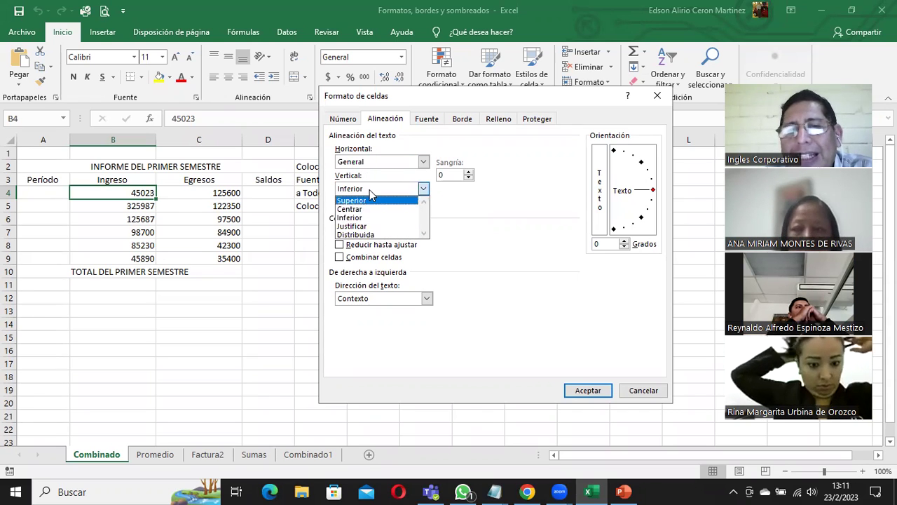
pyautogui.click(370, 201)
pyautogui.click(371, 194)
pyautogui.click(372, 190)
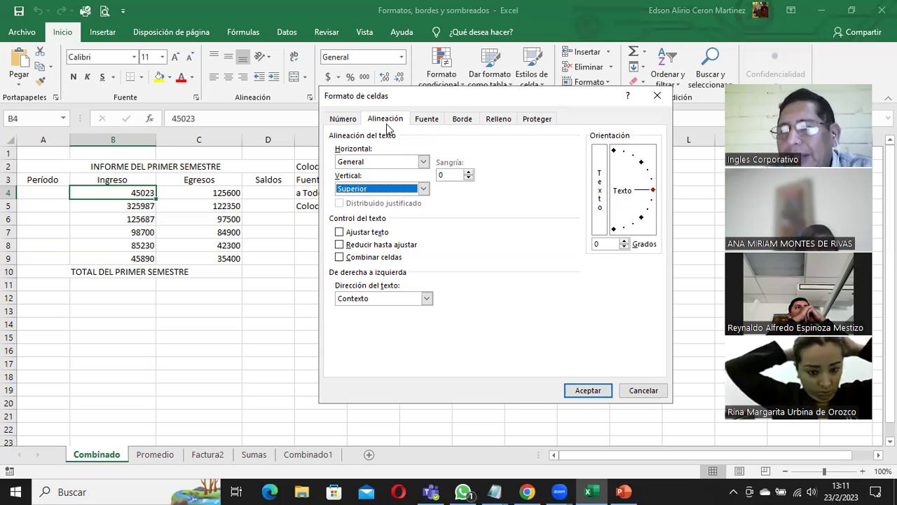
pyautogui.click(643, 391)
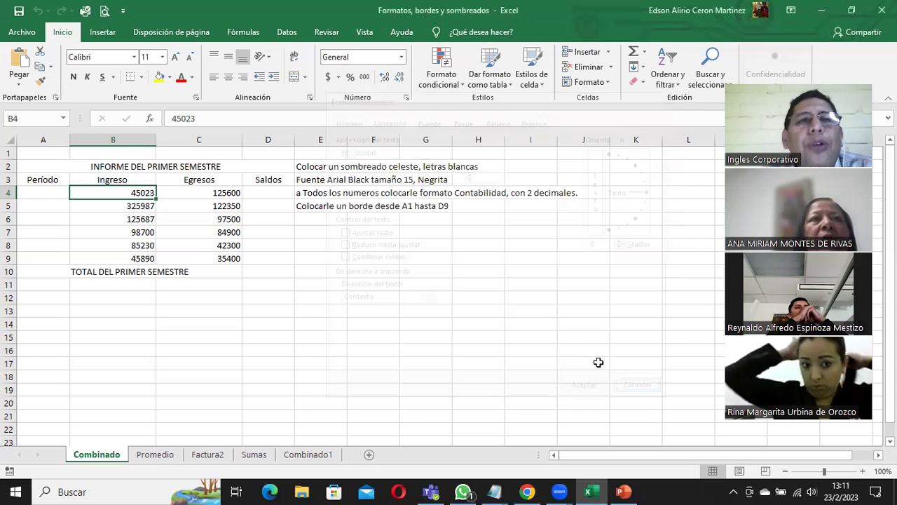
# Select the merged cell A2:D2 holding INFORME DEL PRIMER SEMESTRE
pyautogui.click(182, 168)
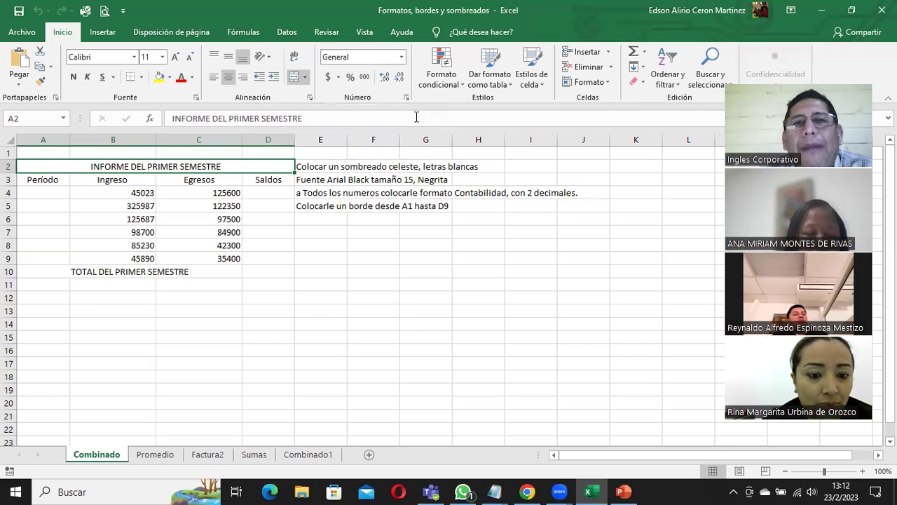
# Set the merged title's text orientation to 90 degrees in Format Cells Alineación and apply
pyautogui.click(407, 96)
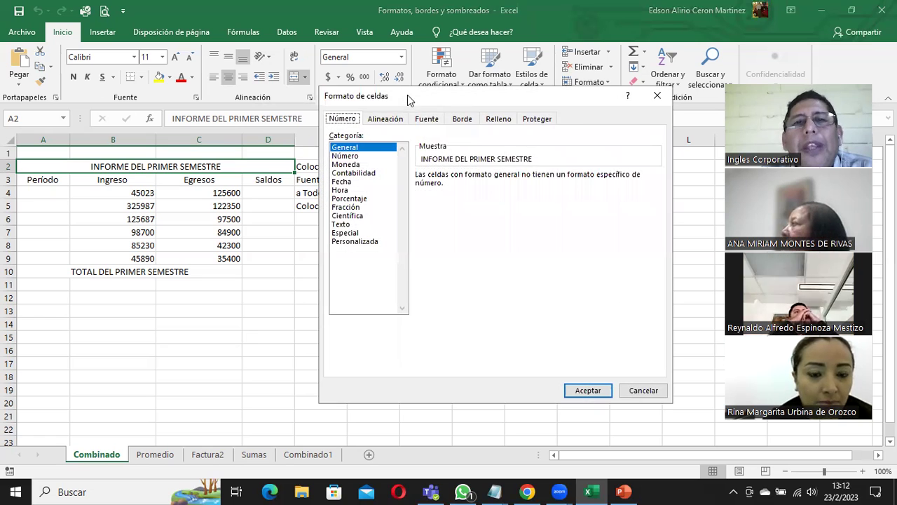
pyautogui.click(387, 118)
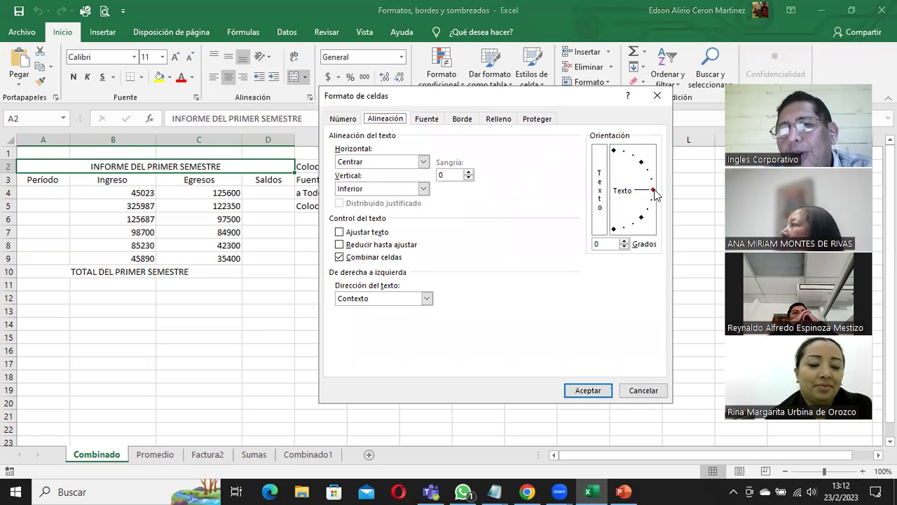
pyautogui.moveTo(654, 191); pyautogui.dragTo(614, 150)
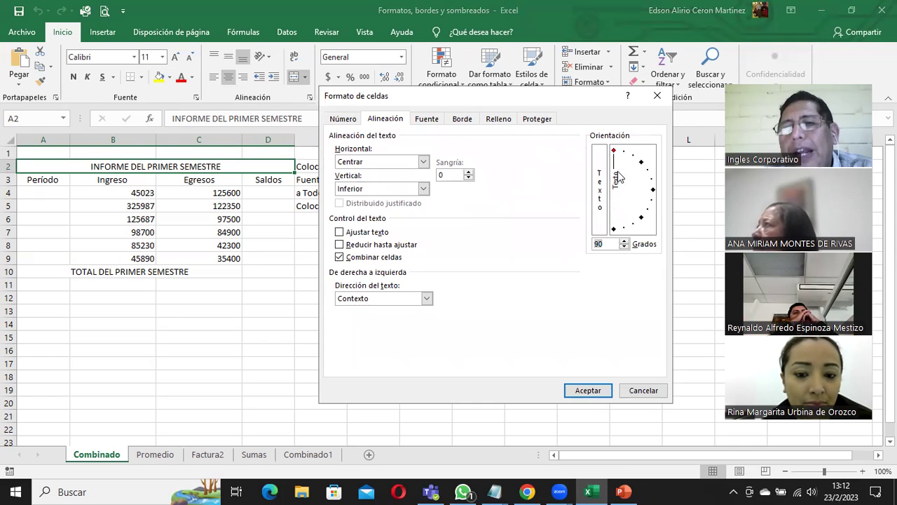
pyautogui.moveTo(614, 152)
pyautogui.mouseDown()
pyautogui.moveTo(650, 197)
pyautogui.moveTo(615, 152)
pyautogui.mouseUp()
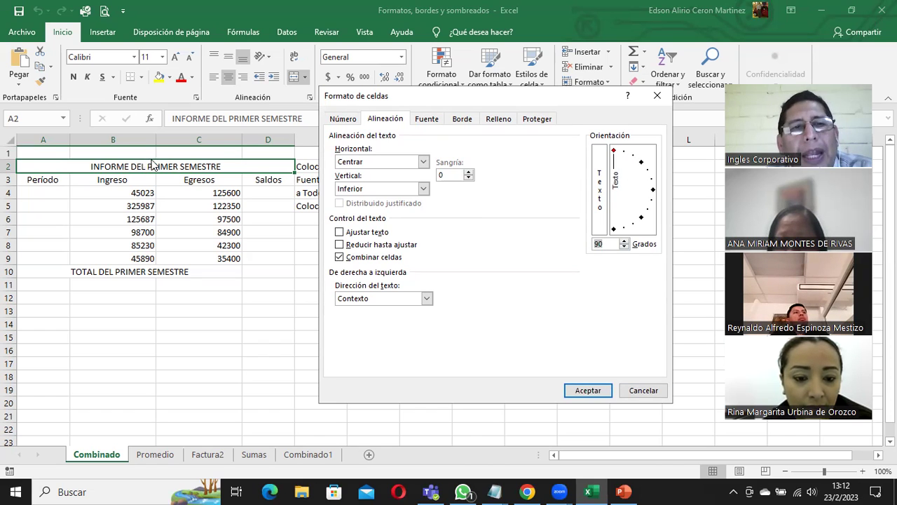
pyautogui.click(581, 390)
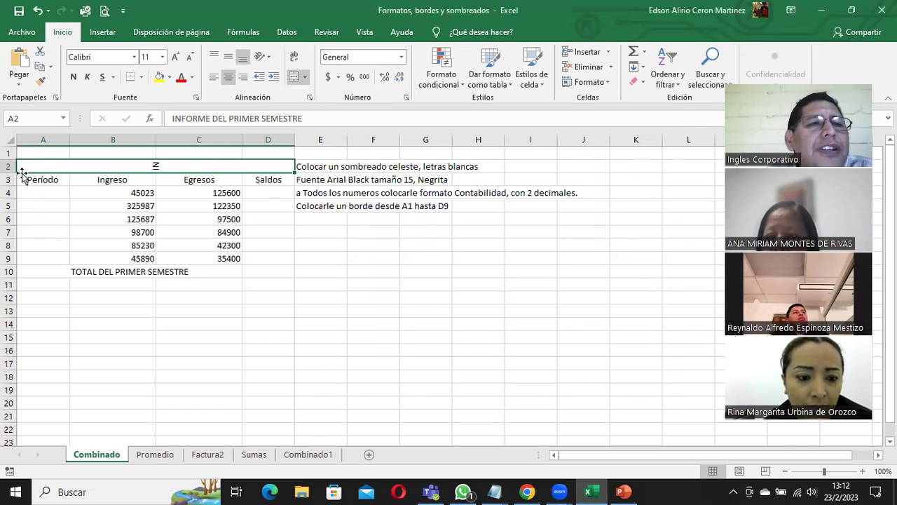
# Heighten row 2, then undo both the height change and the 90-degree rotation
pyautogui.moveTo(13, 172); pyautogui.dragTo(33, 276)
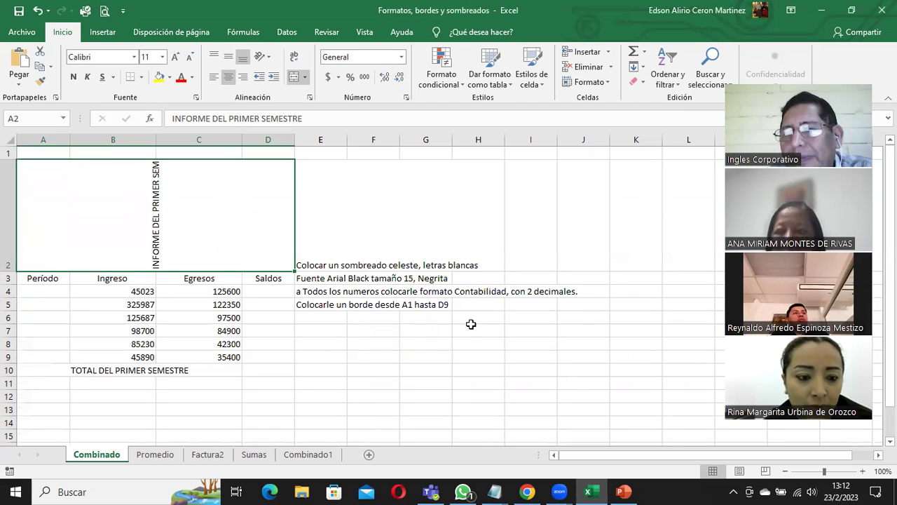
pyautogui.click(38, 11)
pyautogui.click(38, 11)
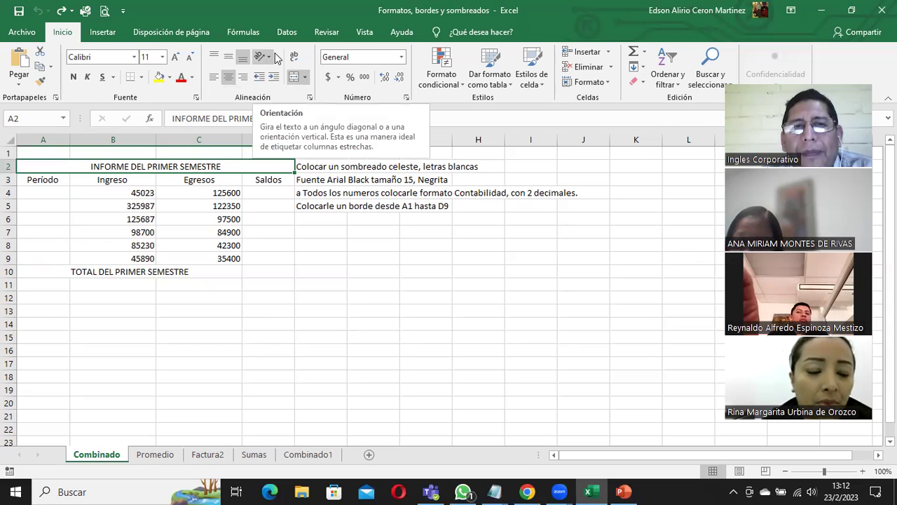
# Rotate the INFORME DEL PRIMER SEMESTRE title to -90 degrees and enlarge row 2 to show it
pyautogui.click(408, 97)
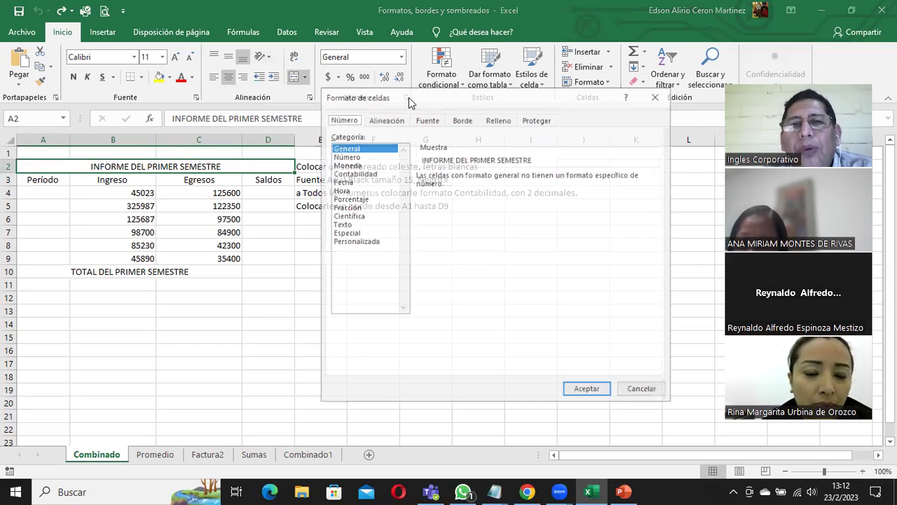
pyautogui.click(386, 118)
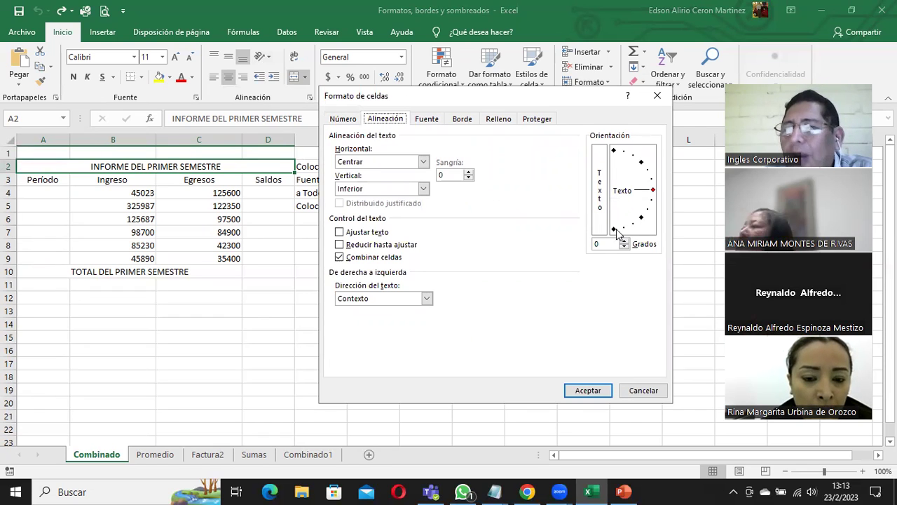
pyautogui.moveTo(654, 192); pyautogui.dragTo(611, 226)
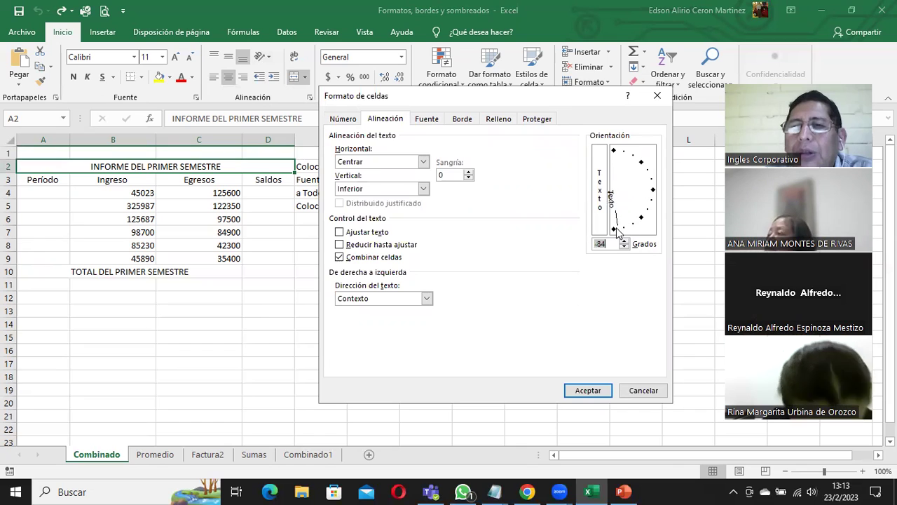
pyautogui.click(593, 390)
pyautogui.moveTo(8, 172); pyautogui.dragTo(8, 267)
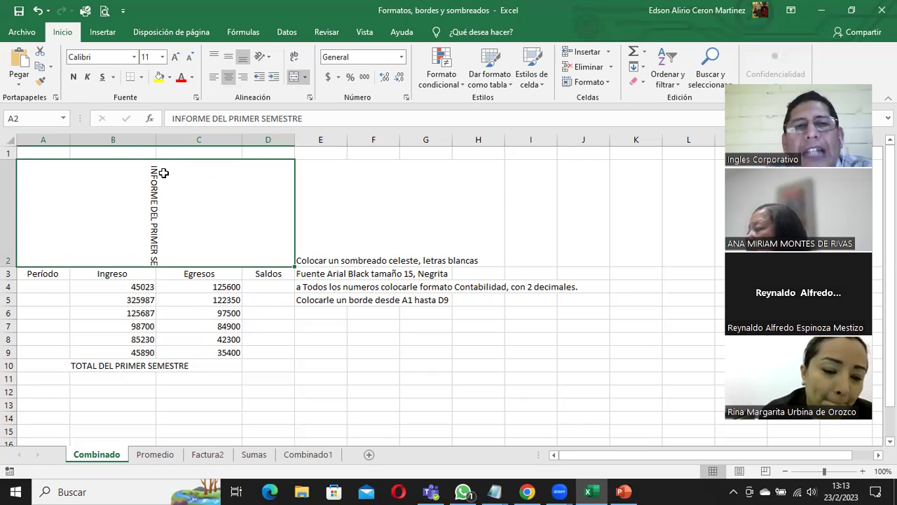
pyautogui.click(406, 98)
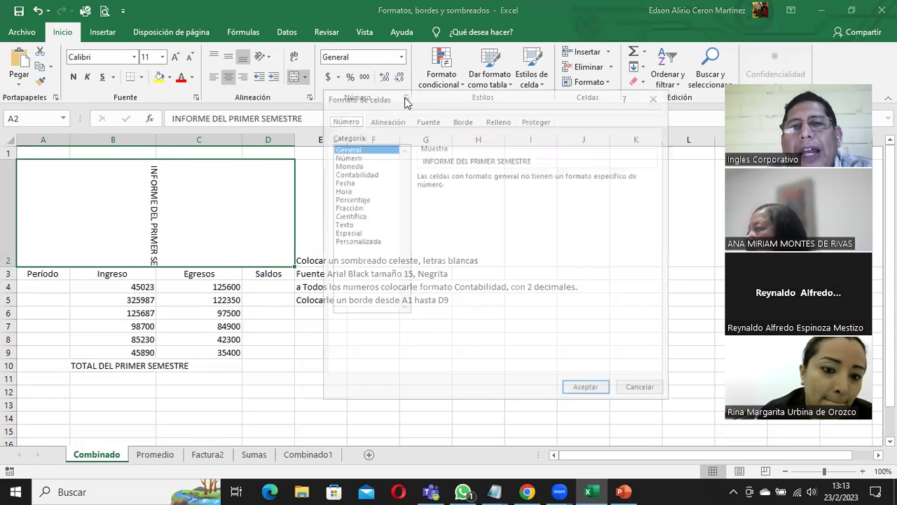
pyautogui.click(385, 119)
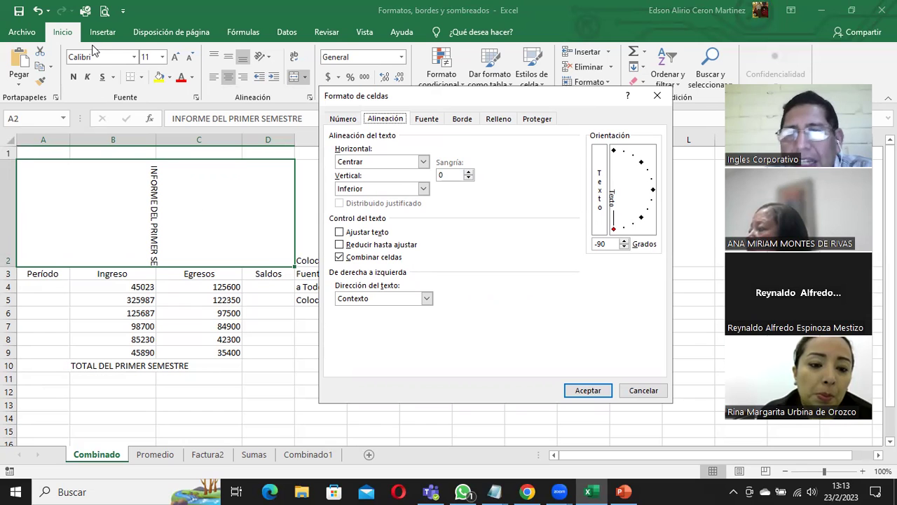
pyautogui.moveTo(545, 95); pyautogui.dragTo(519, 161)
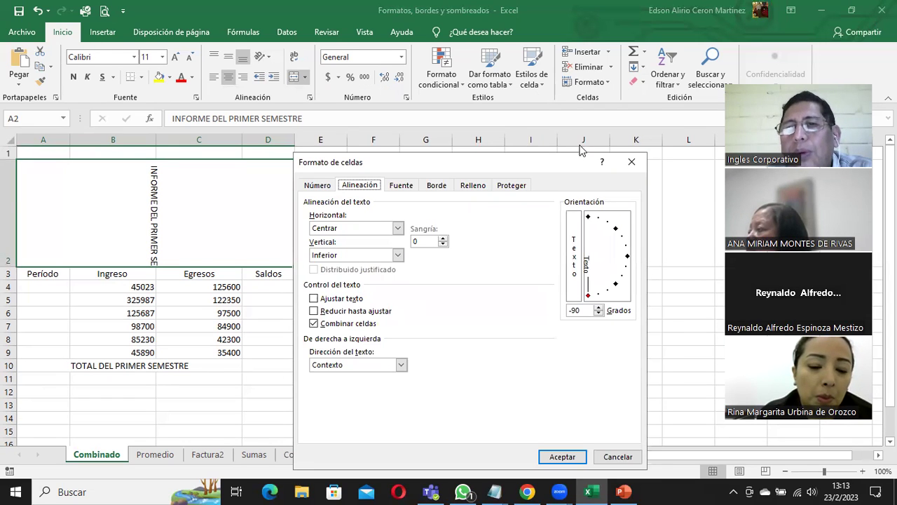
pyautogui.click(630, 461)
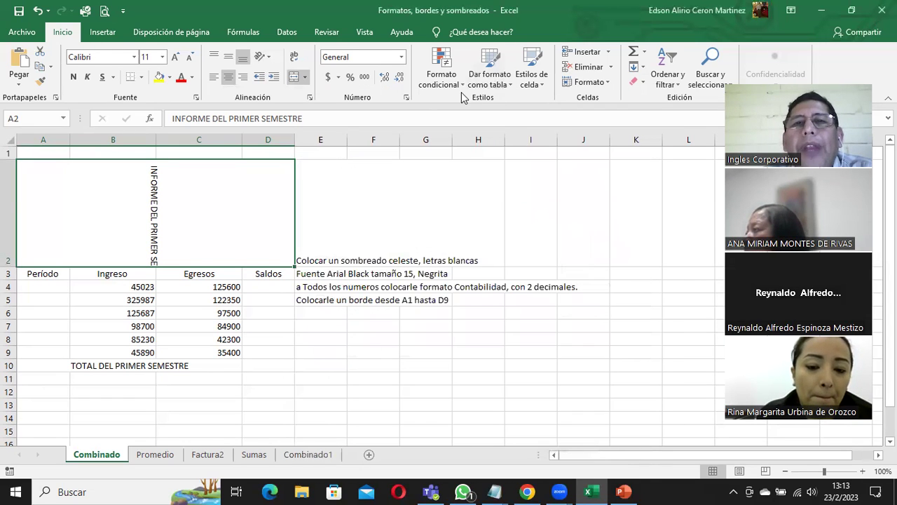
pyautogui.click(407, 98)
pyautogui.moveTo(427, 162); pyautogui.dragTo(437, 98)
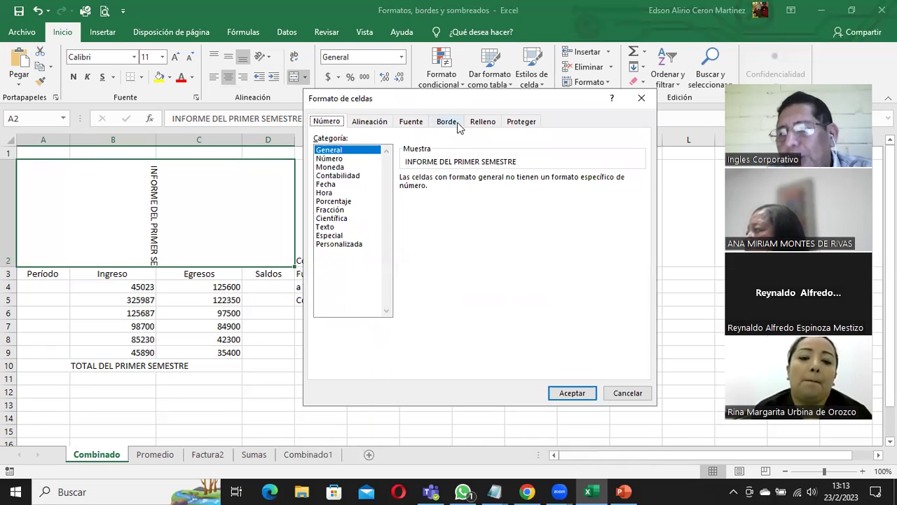
pyautogui.click(371, 123)
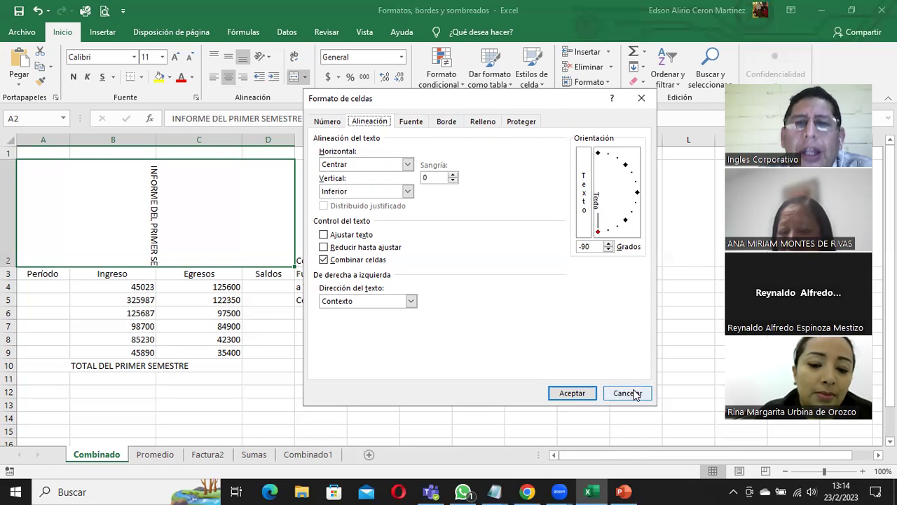
pyautogui.moveTo(600, 232); pyautogui.dragTo(640, 193)
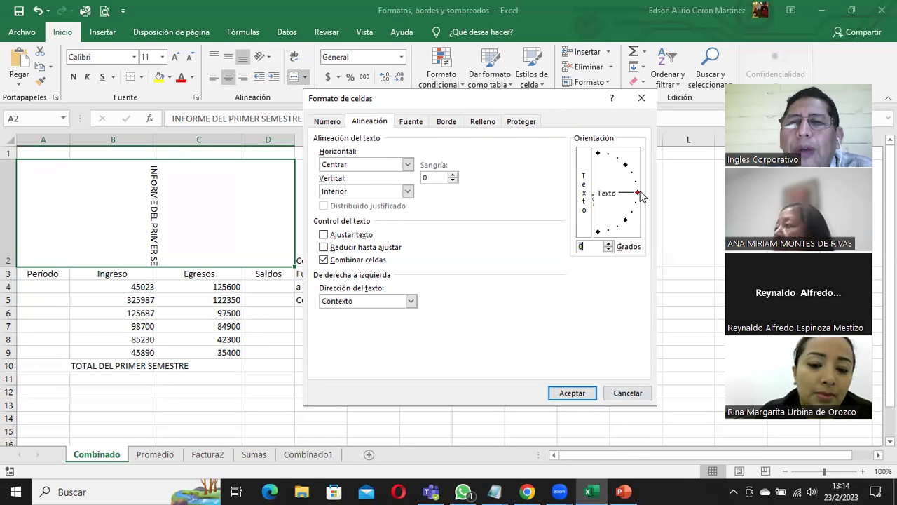
pyautogui.click(637, 389)
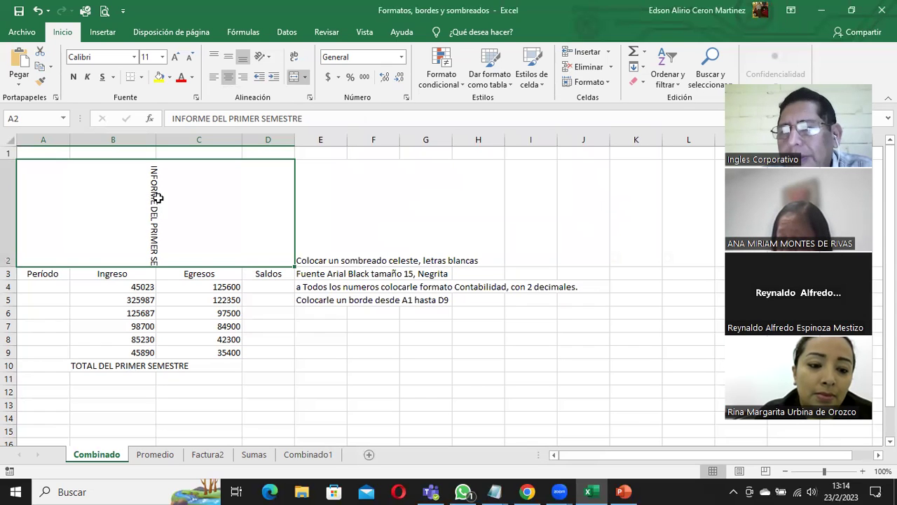
# Select cell E2 holding the note 'Colocar un sombreado celeste, letras blancas'
pyautogui.click(344, 260)
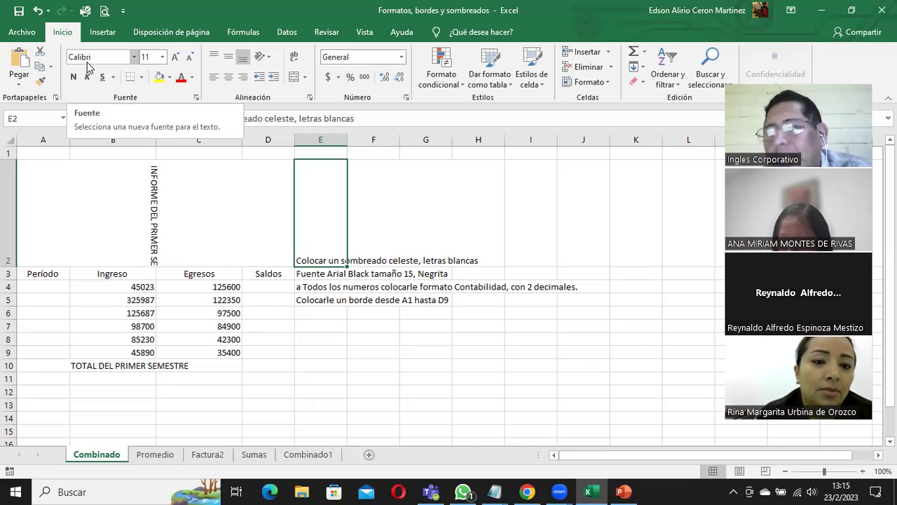
pyautogui.click(136, 57)
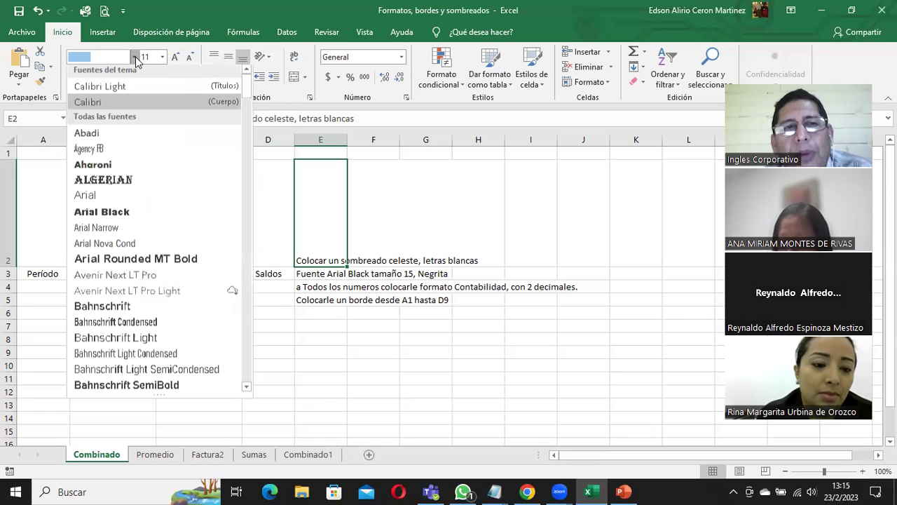
pyautogui.click(119, 213)
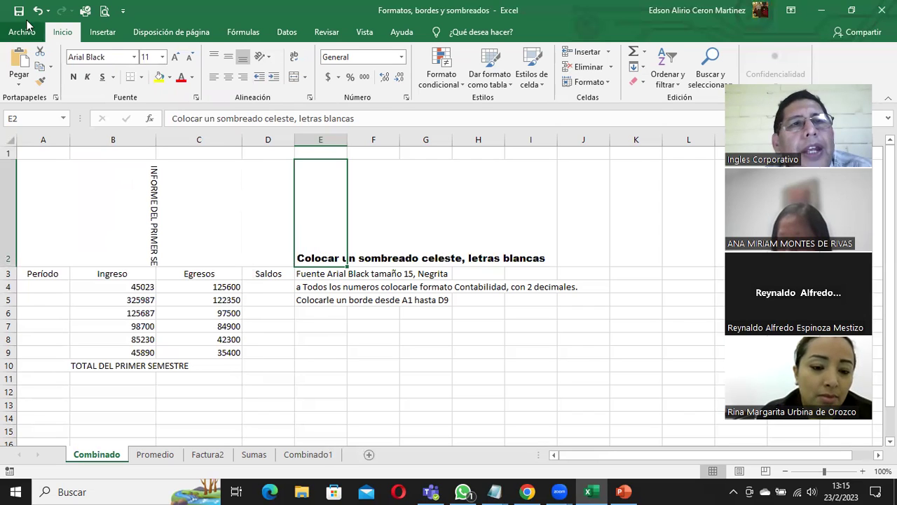
pyautogui.click(37, 11)
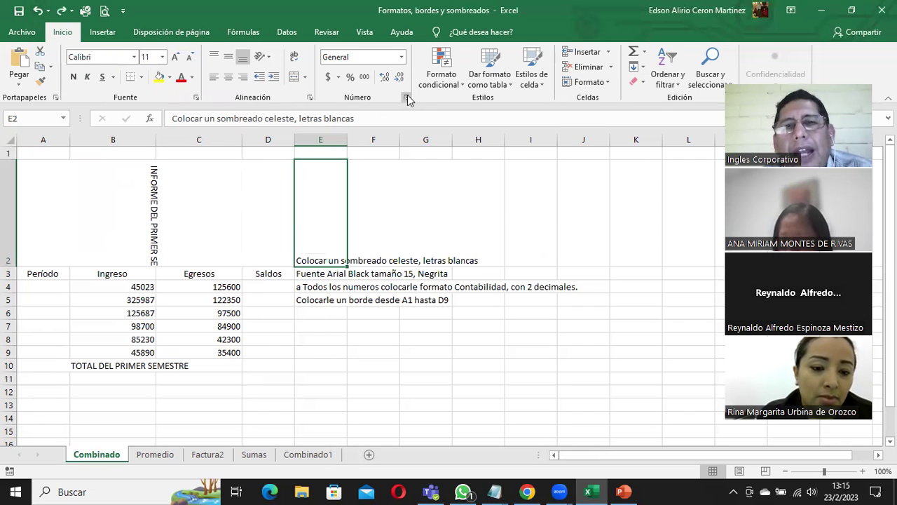
pyautogui.click(407, 96)
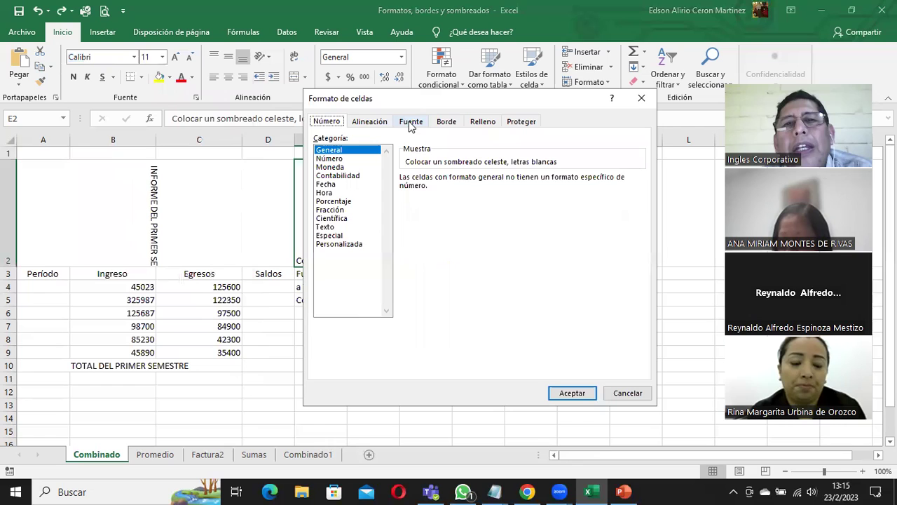
pyautogui.click(411, 123)
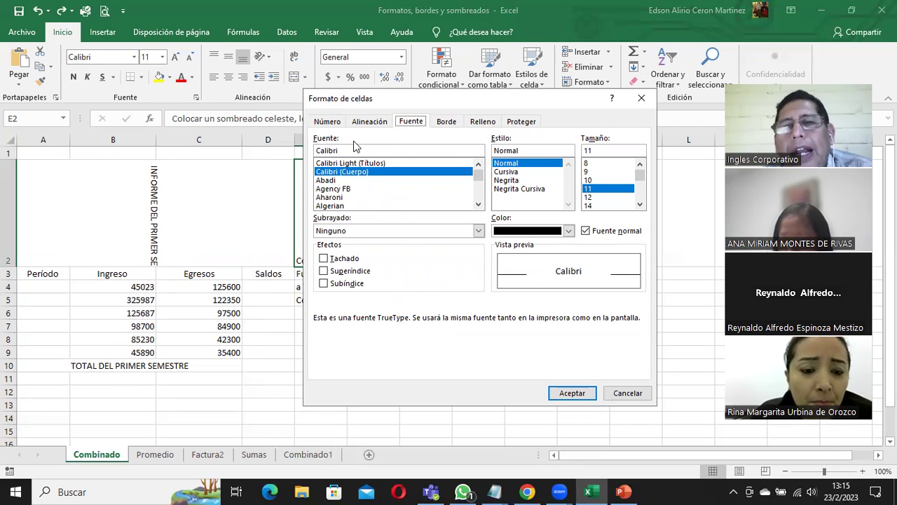
pyautogui.click(369, 122)
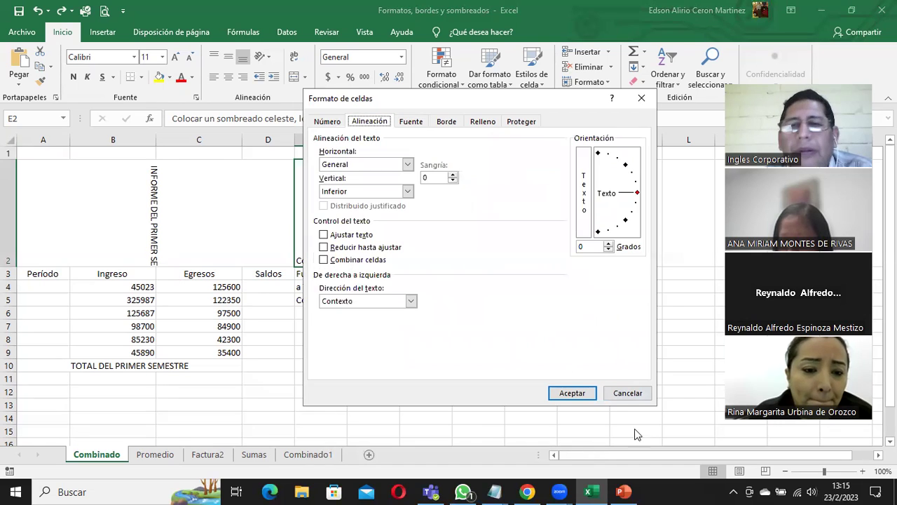
pyautogui.click(632, 393)
pyautogui.click(188, 205)
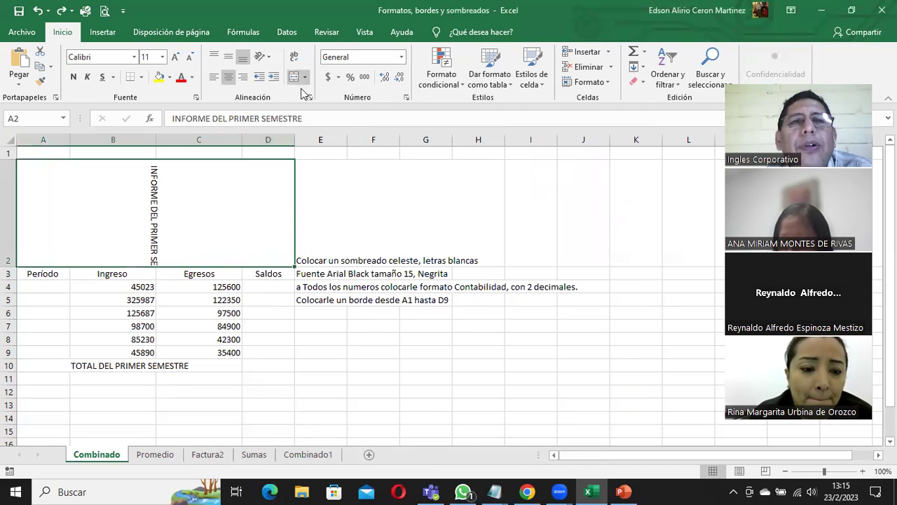
# Set the title orientation back to 0 degrees and reduce row 2's height to fit
pyautogui.click(407, 97)
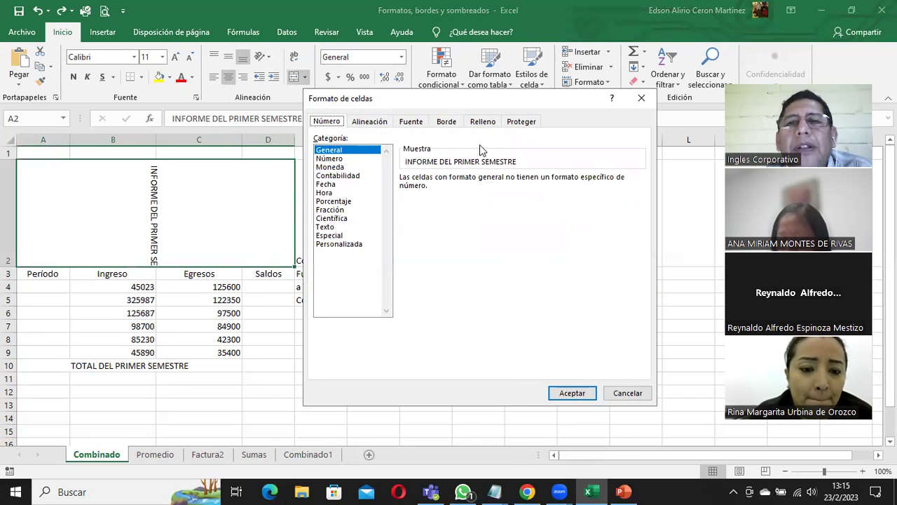
pyautogui.click(369, 122)
pyautogui.moveTo(598, 234); pyautogui.dragTo(647, 199)
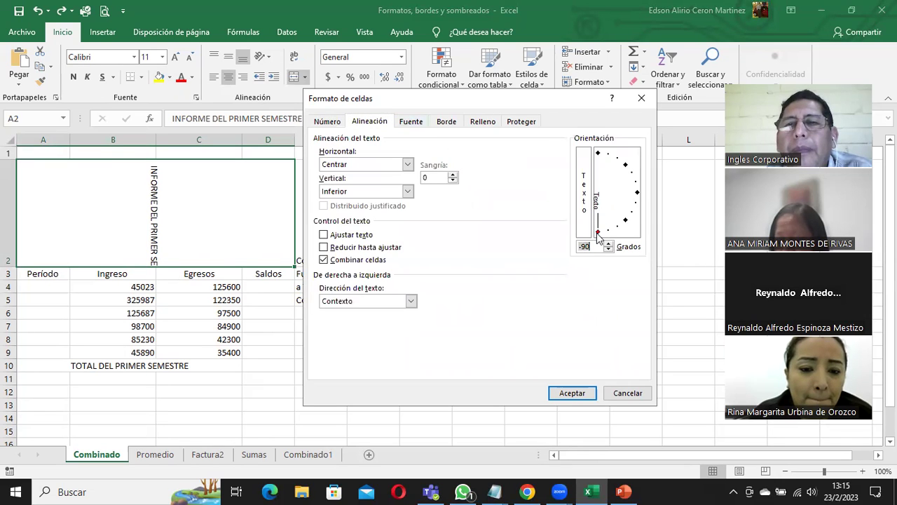
pyautogui.click(572, 394)
pyautogui.moveTo(8, 266); pyautogui.dragTo(9, 183)
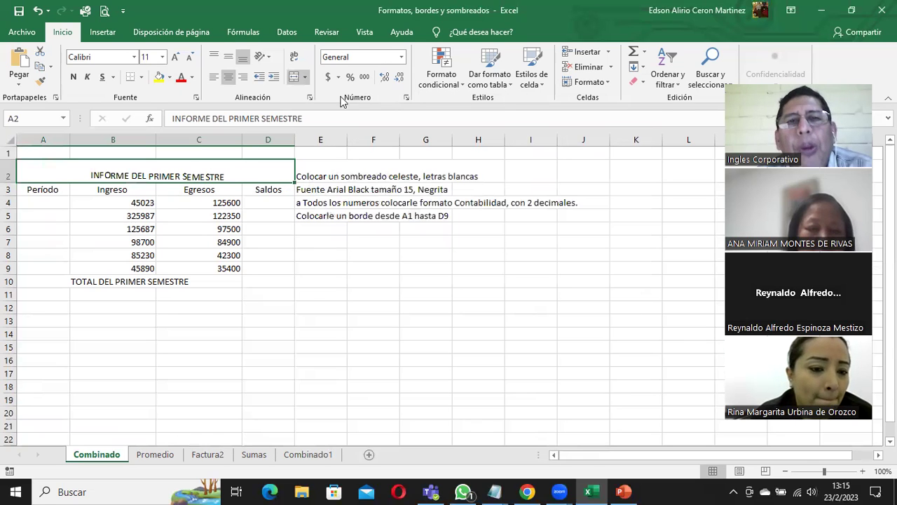
pyautogui.click(406, 96)
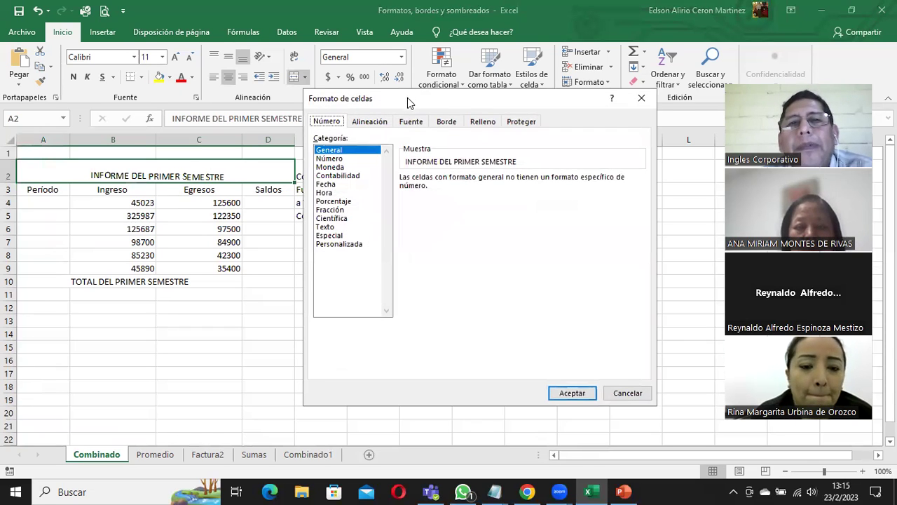
# Preview title fonts like Abadi, Agency FB, Century Gothic and Elephant, choosing Felix Titling
pyautogui.click(411, 122)
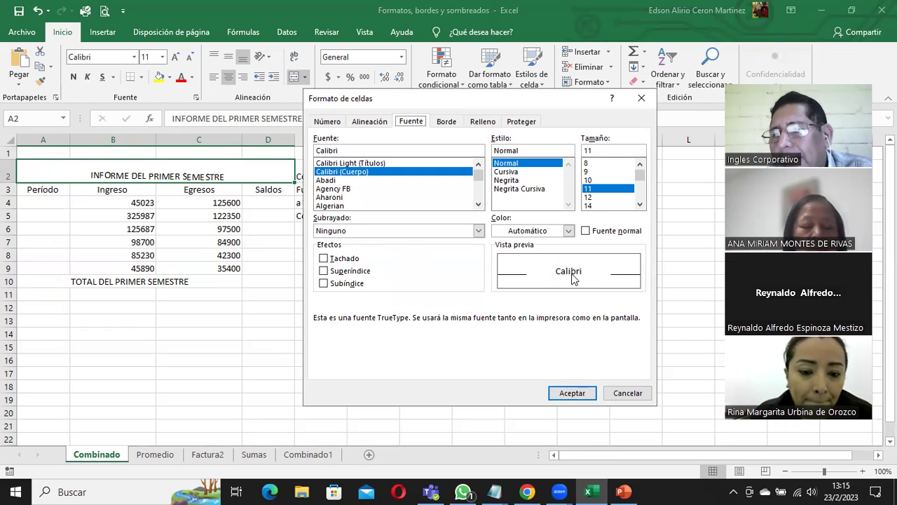
pyautogui.click(350, 181)
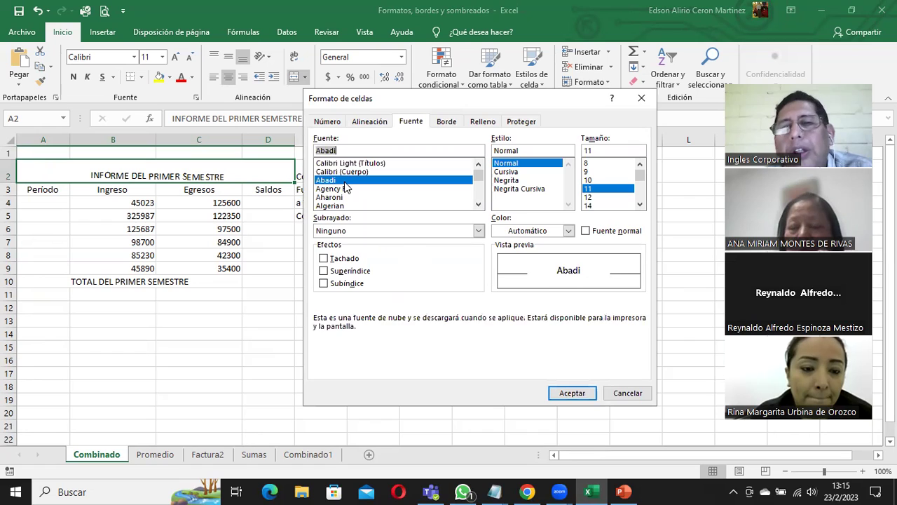
pyautogui.click(342, 188)
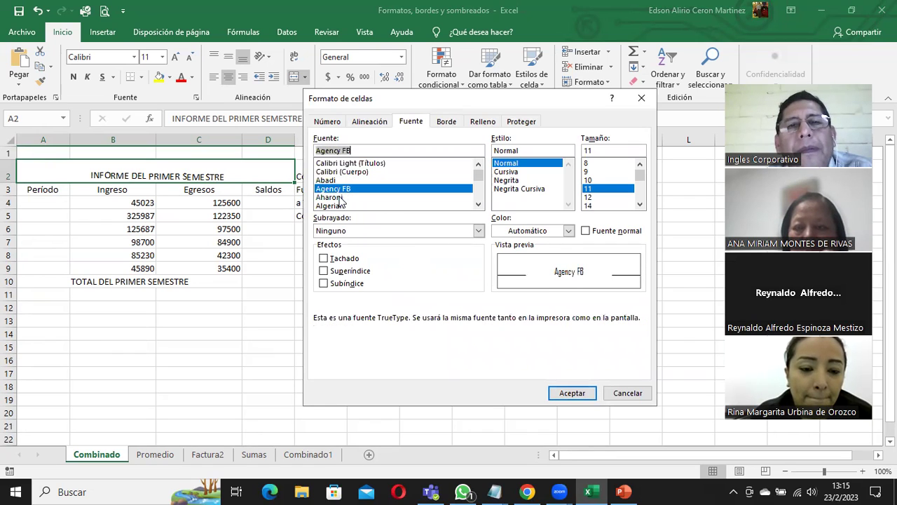
pyautogui.click(362, 198)
pyautogui.click(479, 205)
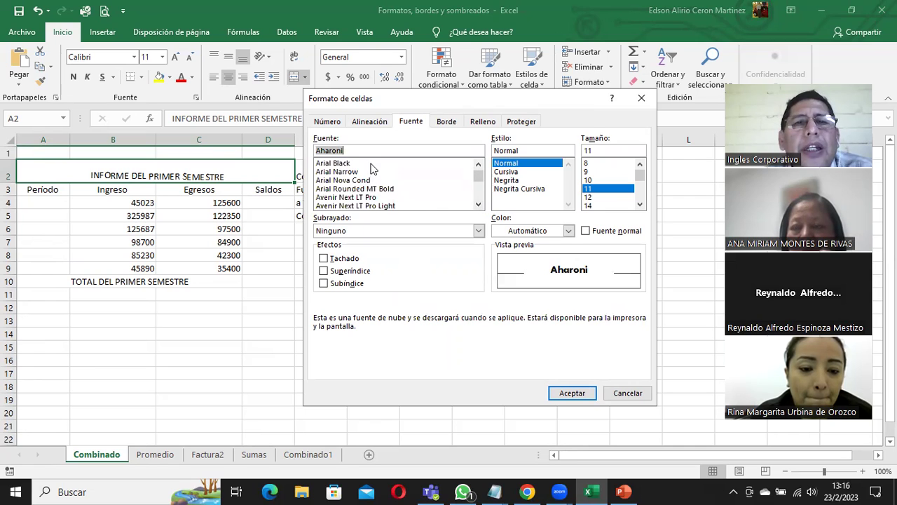
pyautogui.click(478, 206)
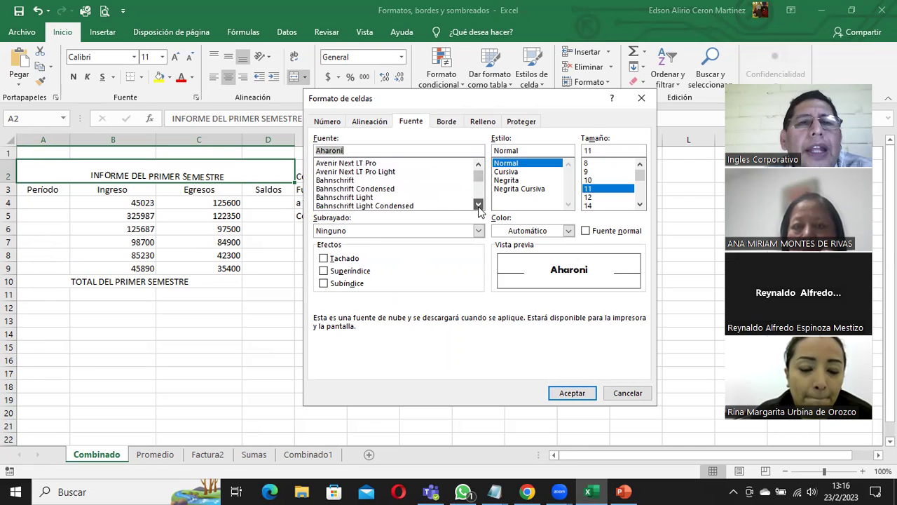
pyautogui.click(479, 205)
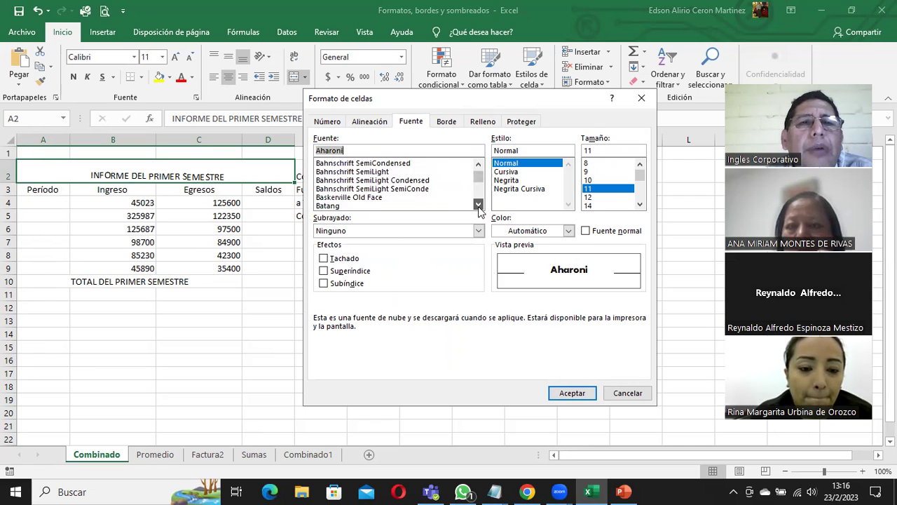
pyautogui.click(479, 205)
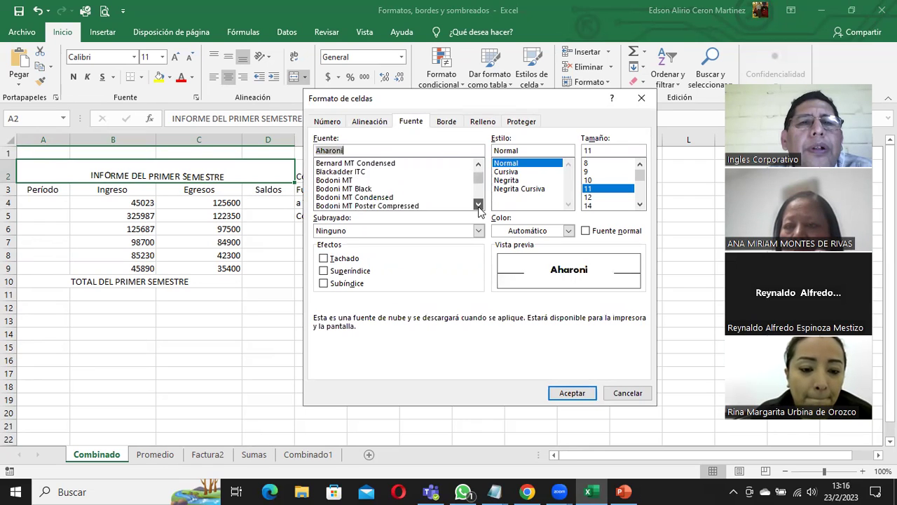
pyautogui.click(479, 205)
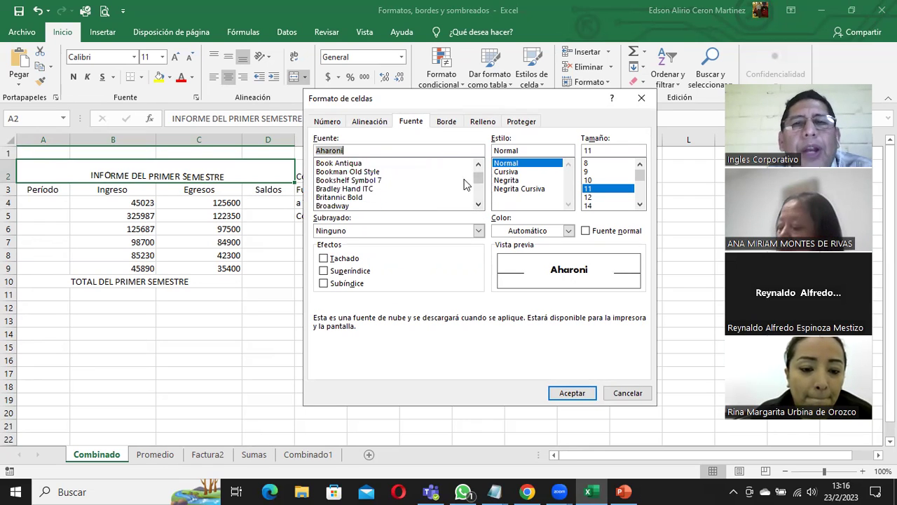
pyautogui.click(479, 205)
pyautogui.click(478, 204)
pyautogui.click(479, 205)
pyautogui.click(479, 204)
pyautogui.click(478, 205)
pyautogui.click(479, 205)
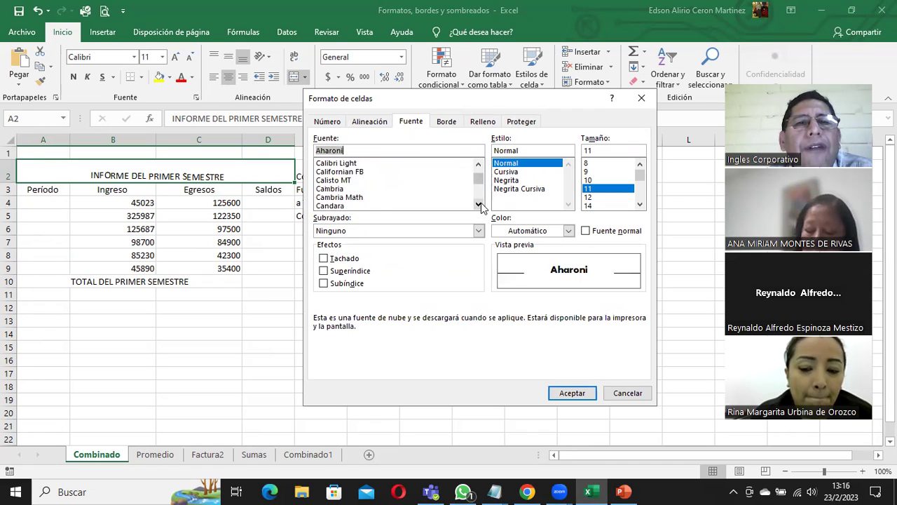
pyautogui.click(479, 205)
pyautogui.click(479, 204)
pyautogui.click(479, 205)
pyautogui.click(479, 204)
pyautogui.click(479, 204)
pyautogui.click(337, 199)
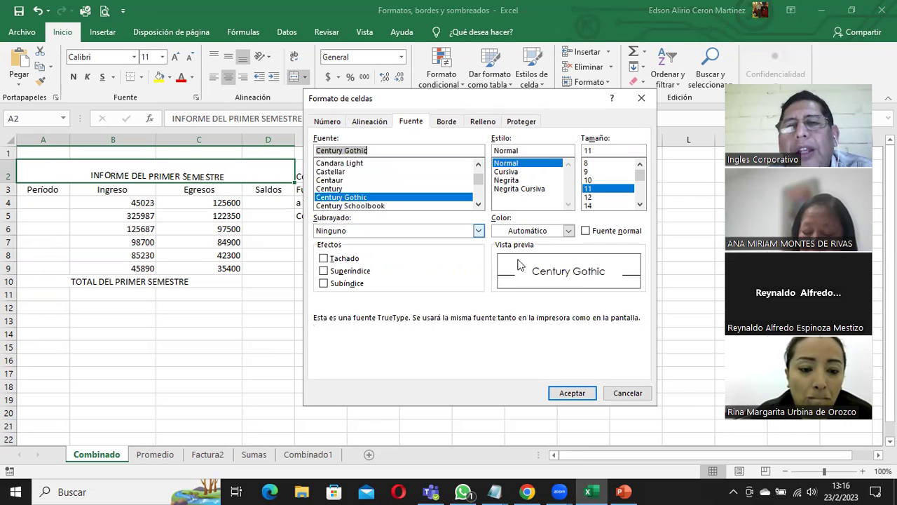
pyautogui.click(382, 205)
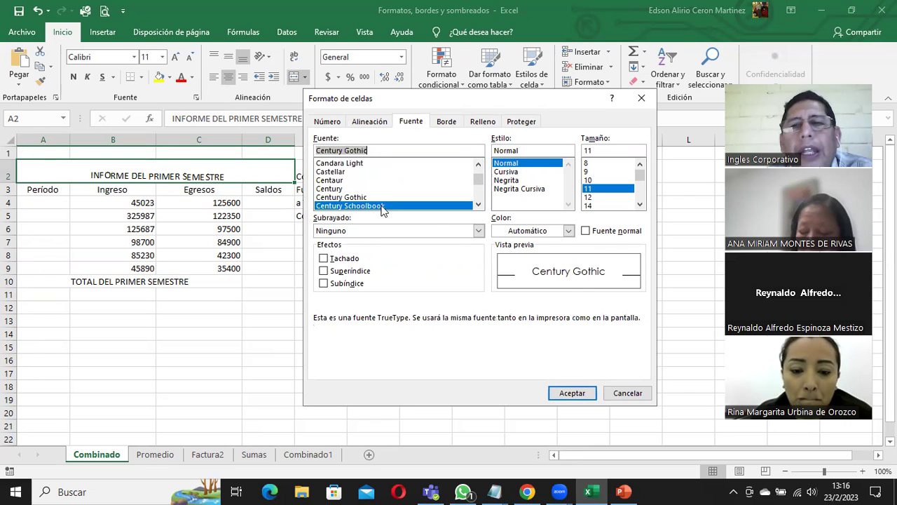
pyautogui.moveTo(478, 205); pyautogui.dragTo(483, 213)
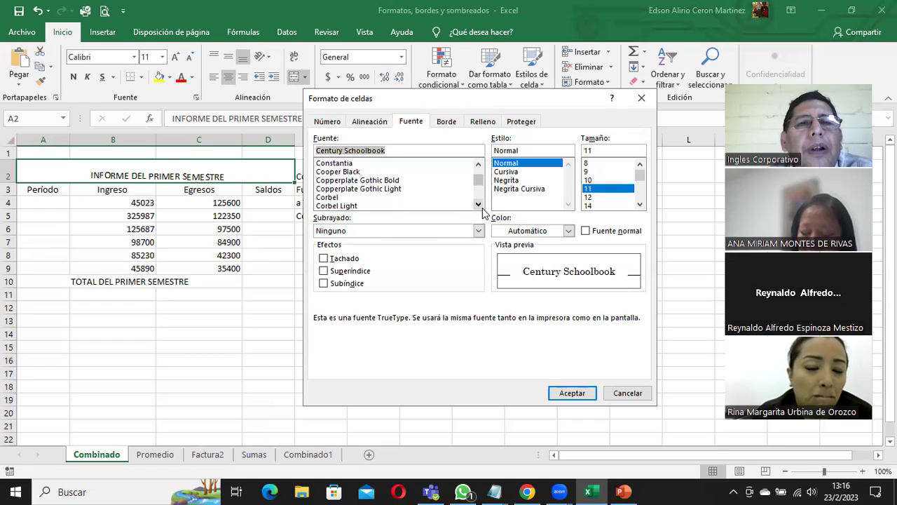
pyautogui.scroll(-2, 466, 179)
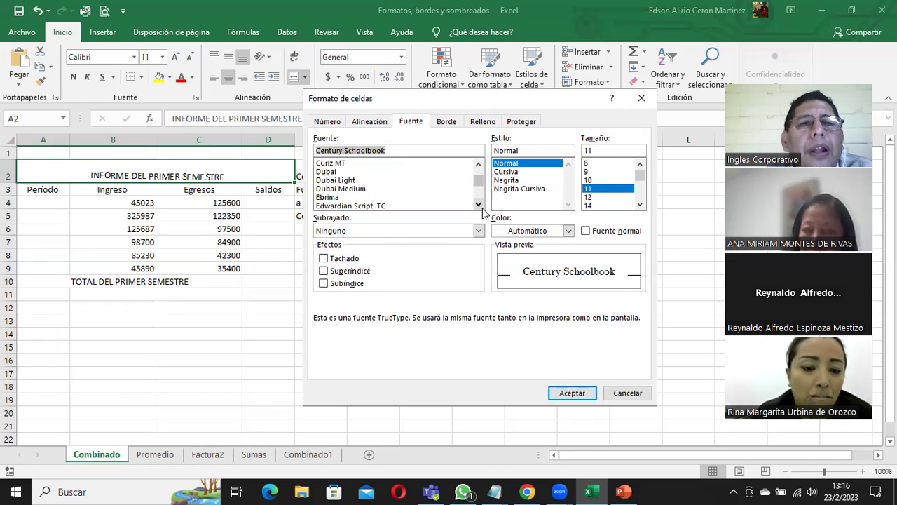
pyautogui.click(345, 206)
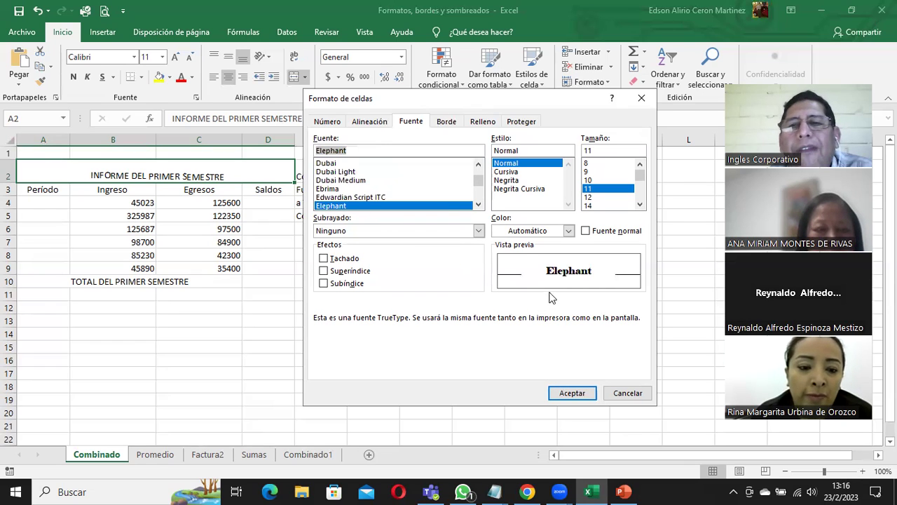
pyautogui.moveTo(477, 206); pyautogui.dragTo(477, 206)
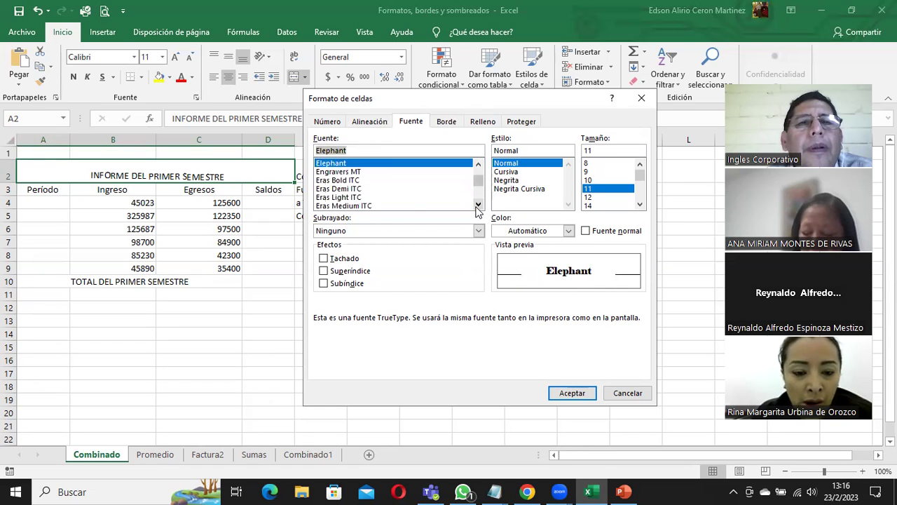
pyautogui.click(347, 207)
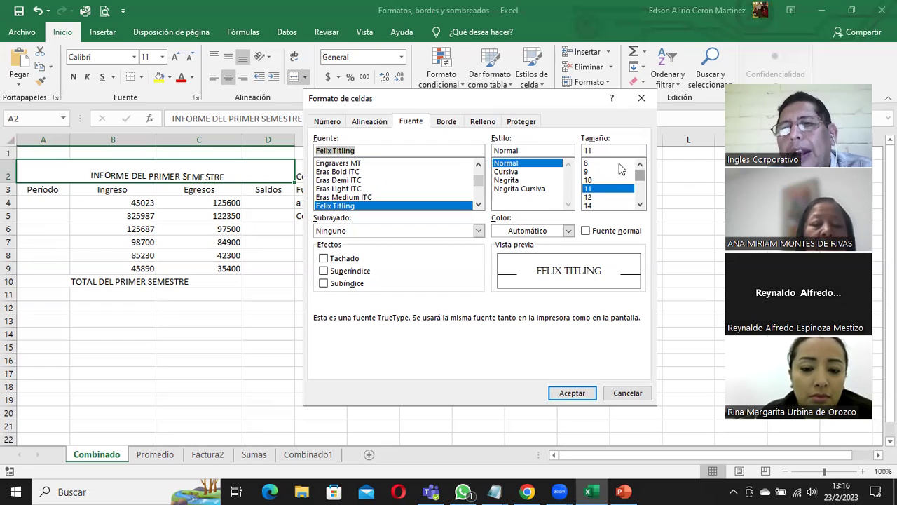
# Try title sizes 8, 72, 26 and 14, settling on size 10
pyautogui.click(587, 164)
pyautogui.moveTo(640, 175); pyautogui.dragTo(640, 203)
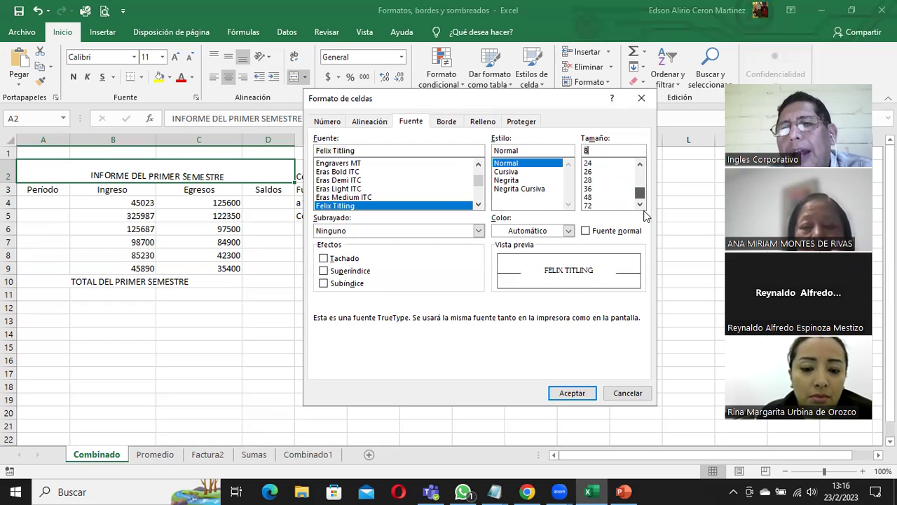
pyautogui.click(589, 206)
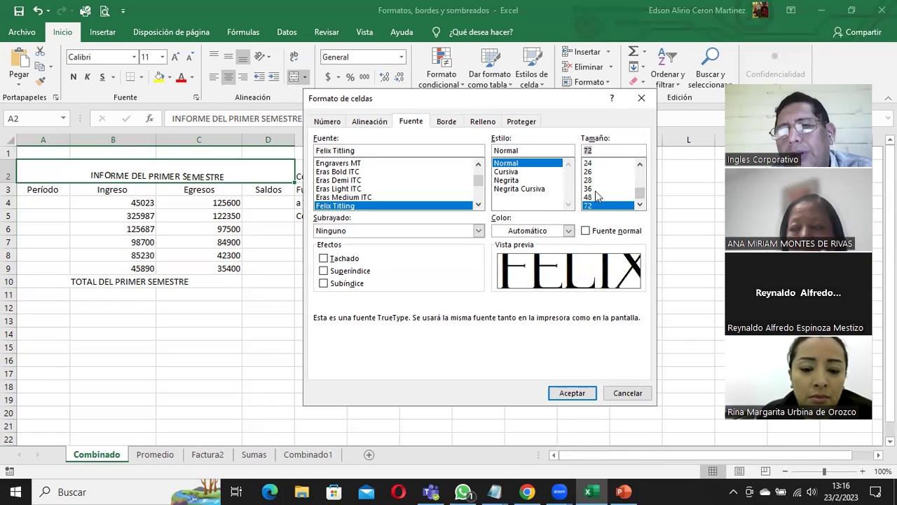
pyautogui.click(592, 171)
pyautogui.moveTo(640, 193); pyautogui.dragTo(639, 177)
pyautogui.click(607, 173)
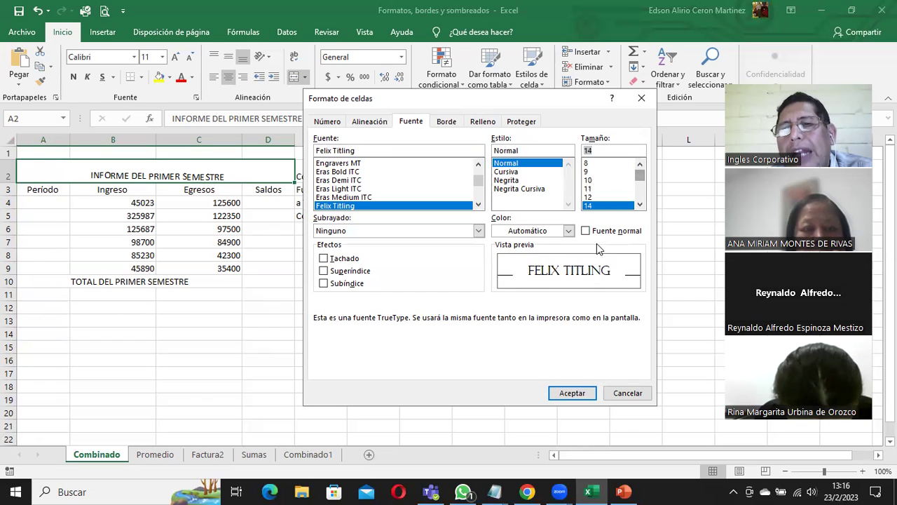
pyautogui.click(587, 180)
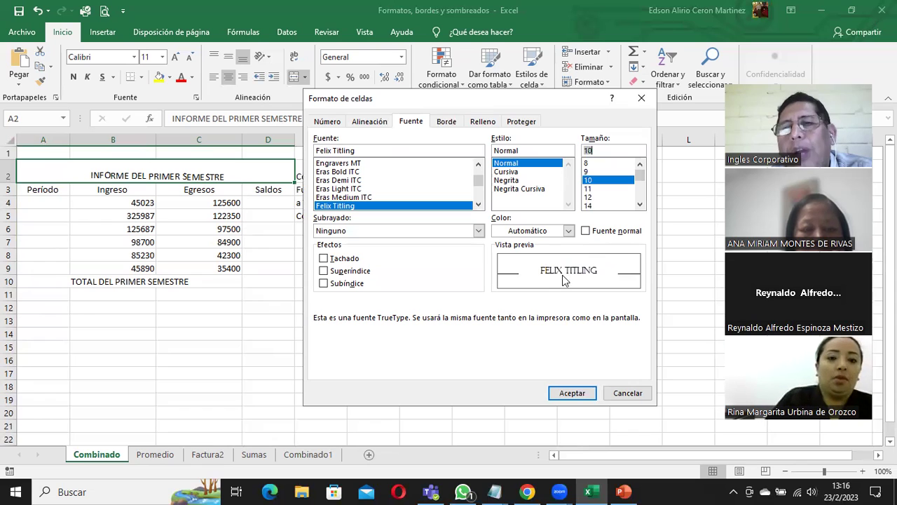
# Try single, double and accounting underlines, then set underline to Ninguno and keep Automático colour
pyautogui.click(349, 232)
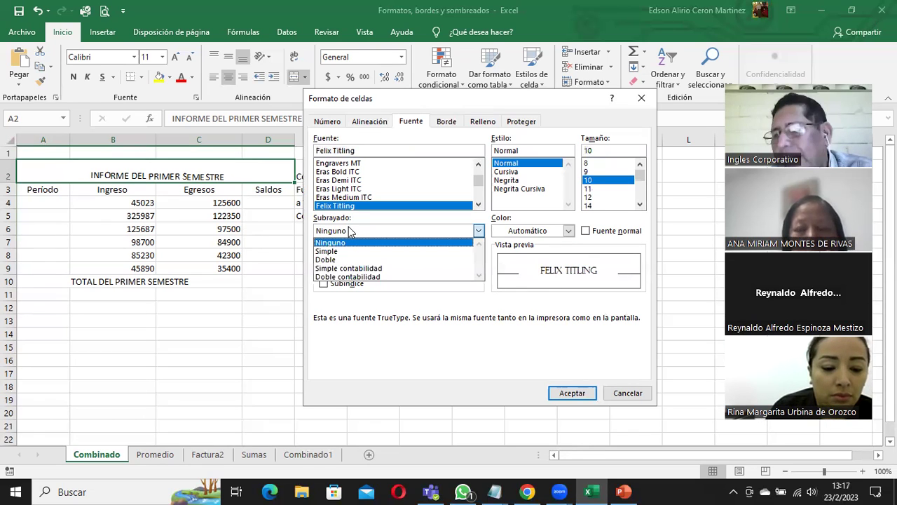
pyautogui.click(344, 251)
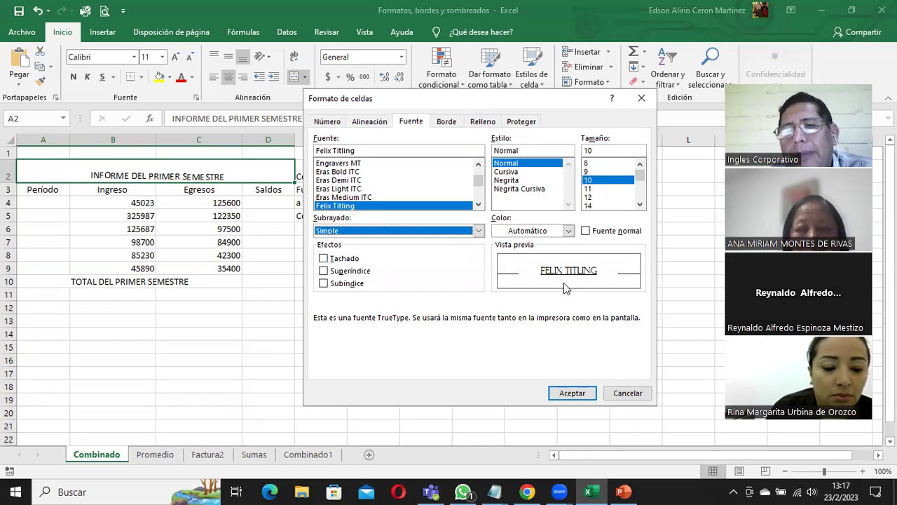
pyautogui.click(364, 234)
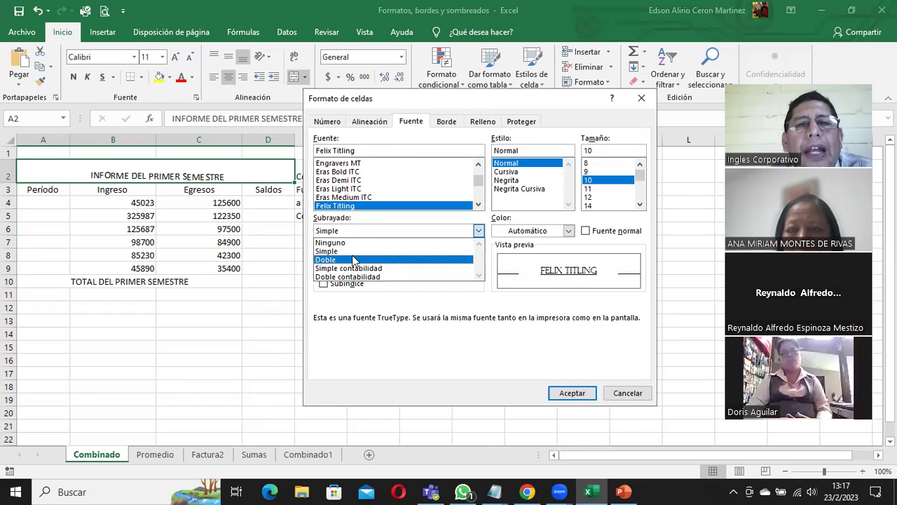
pyautogui.click(354, 259)
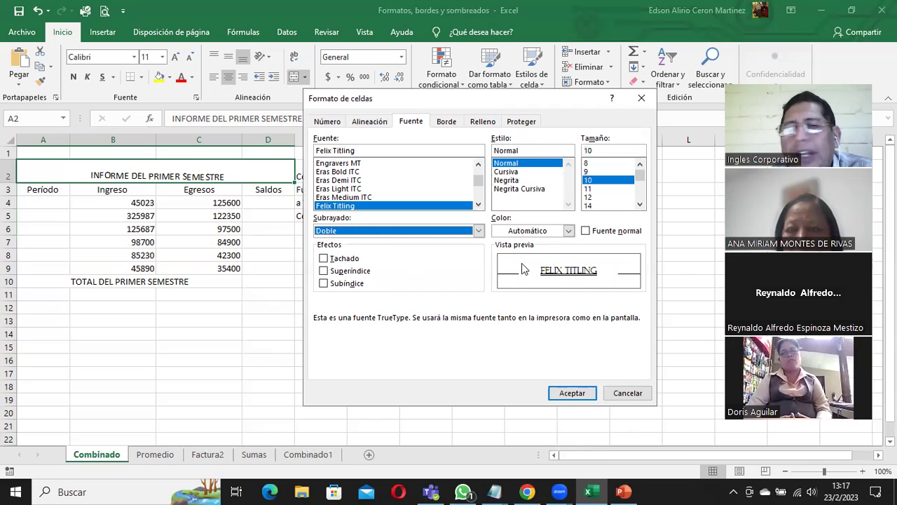
pyautogui.click(408, 231)
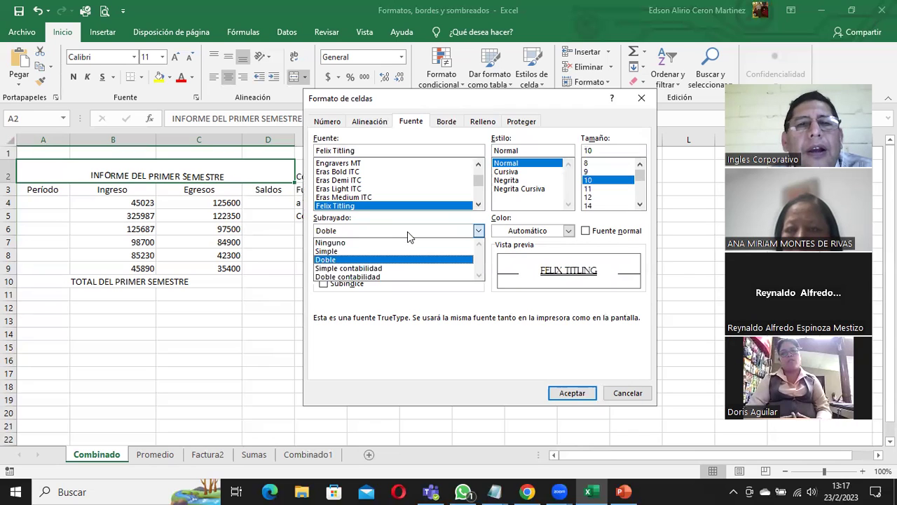
pyautogui.click(397, 269)
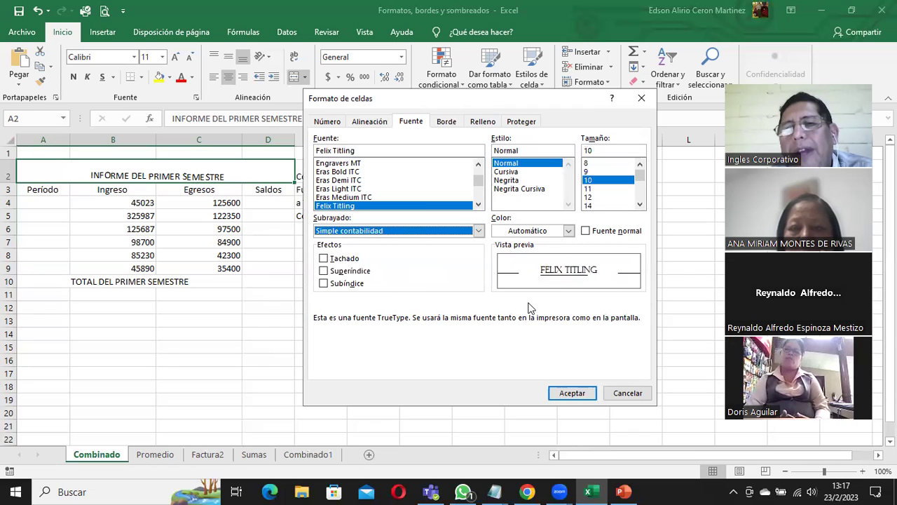
pyautogui.click(478, 230)
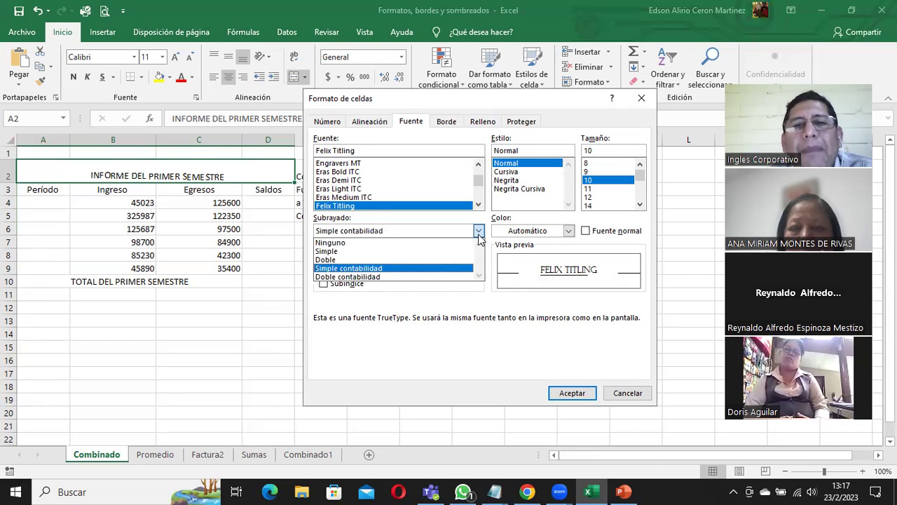
pyautogui.click(433, 242)
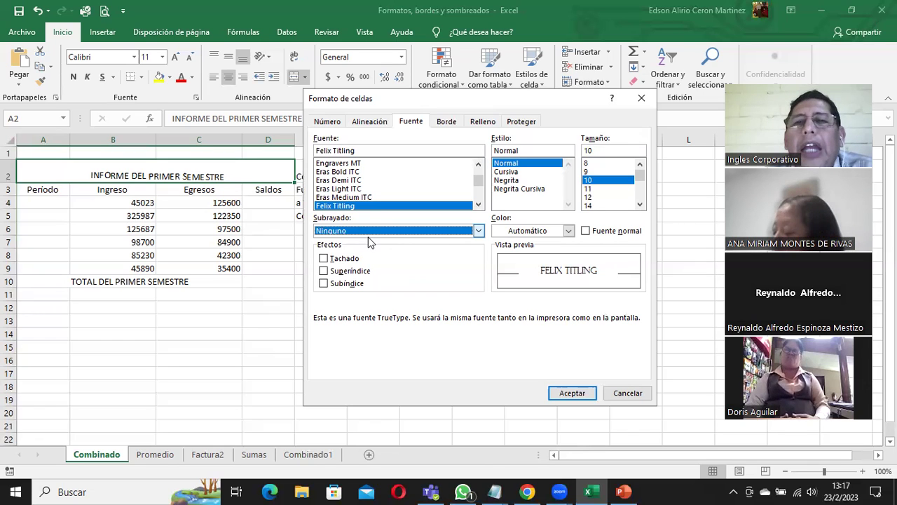
pyautogui.click(568, 231)
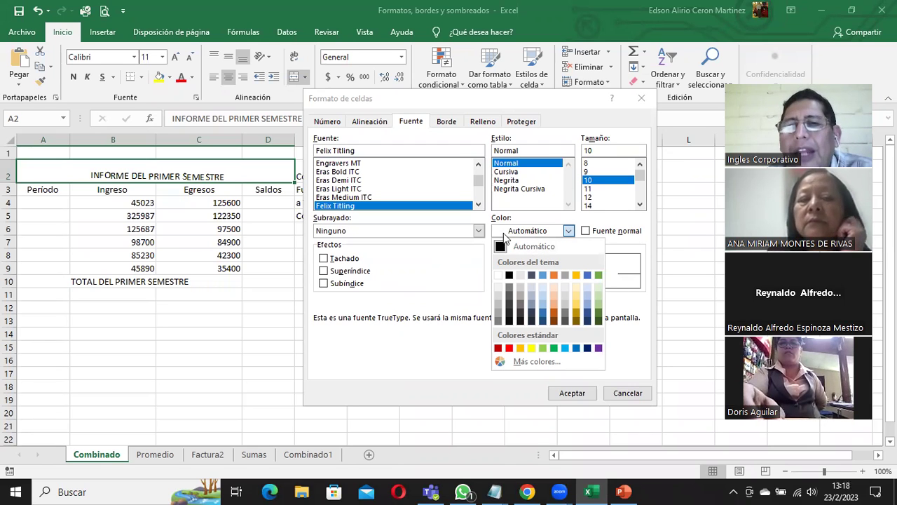
pyautogui.click(491, 288)
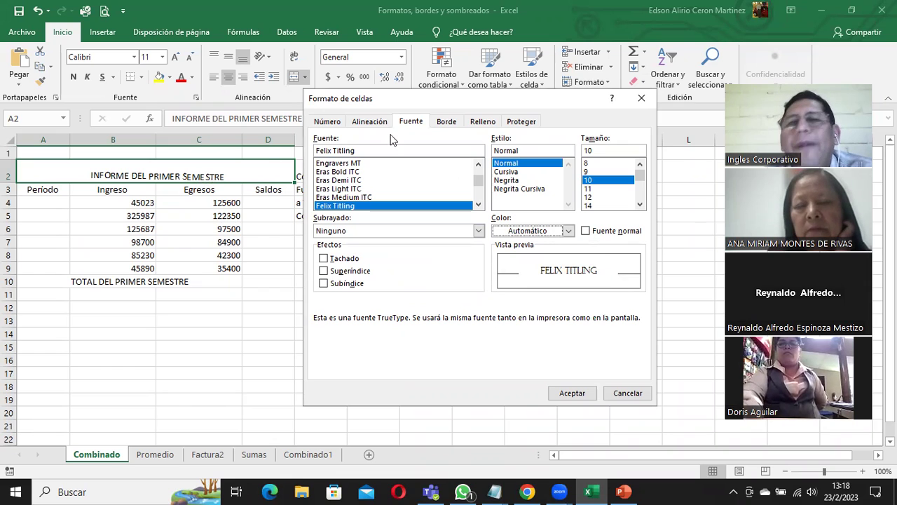
# Add top, left, bottom and right borders plus both diagonals forming an X on the title cell
pyautogui.click(456, 124)
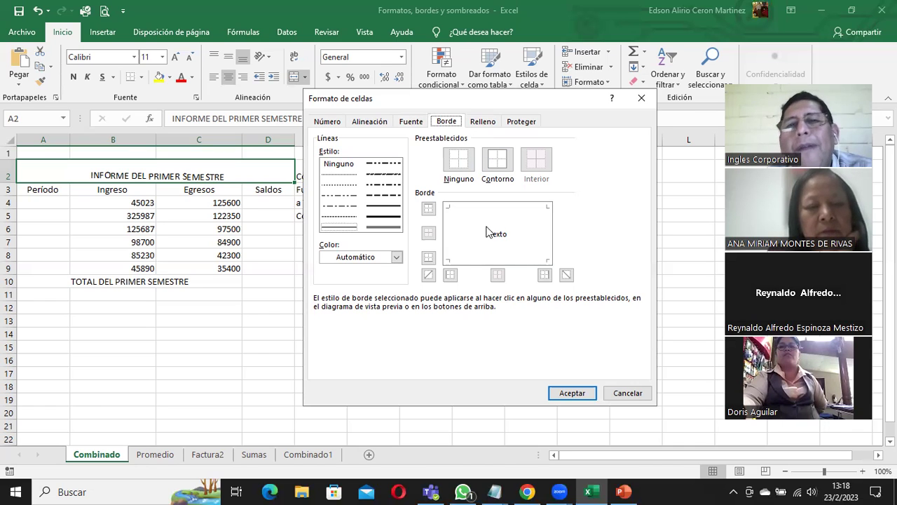
pyautogui.click(471, 207)
pyautogui.click(449, 222)
pyautogui.click(494, 260)
pyautogui.click(547, 240)
pyautogui.click(503, 230)
pyautogui.click(480, 235)
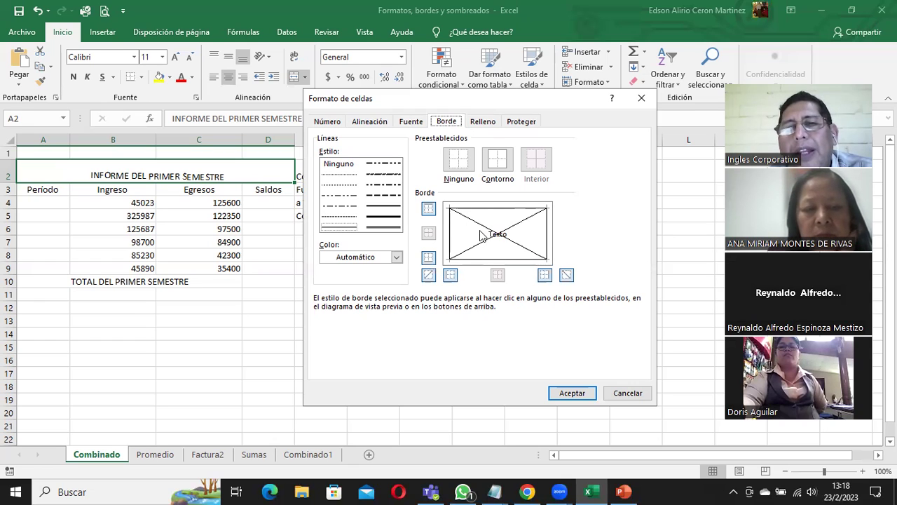
pyautogui.click(503, 237)
pyautogui.click(492, 240)
pyautogui.click(492, 239)
pyautogui.click(491, 237)
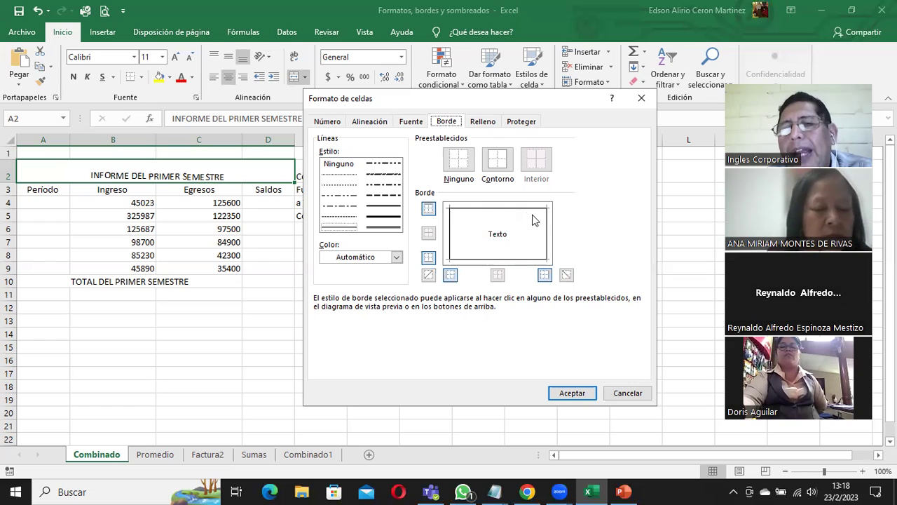
pyautogui.click(495, 236)
pyautogui.click(467, 222)
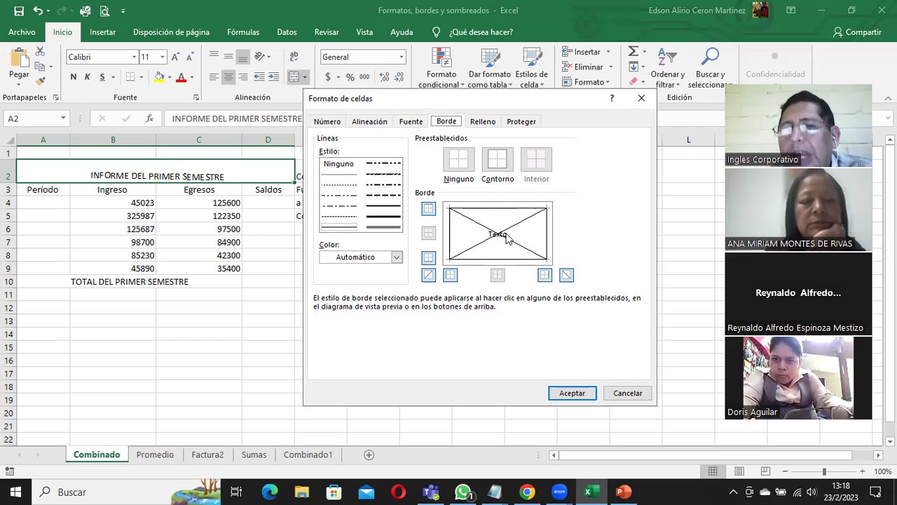
# Switch the borders to a double-line style in light orange, reapplying it to every edge and diagonal
pyautogui.click(384, 227)
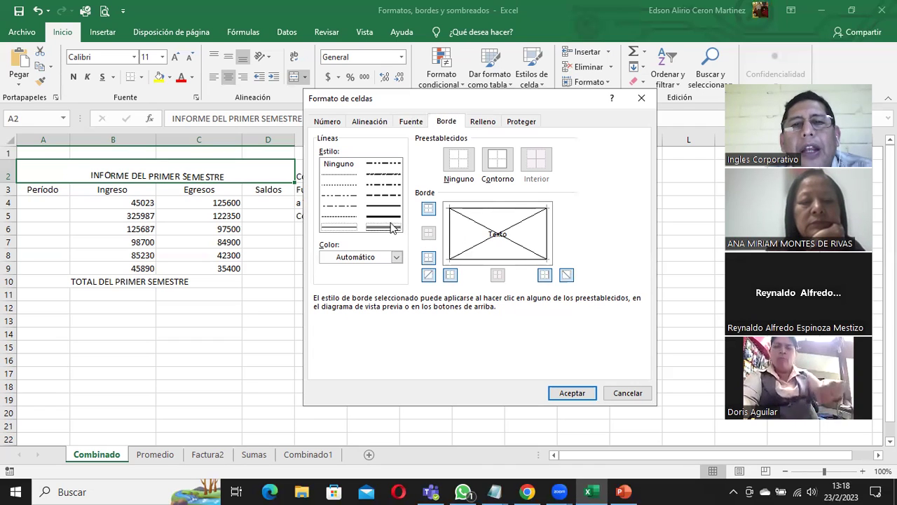
pyautogui.click(477, 245)
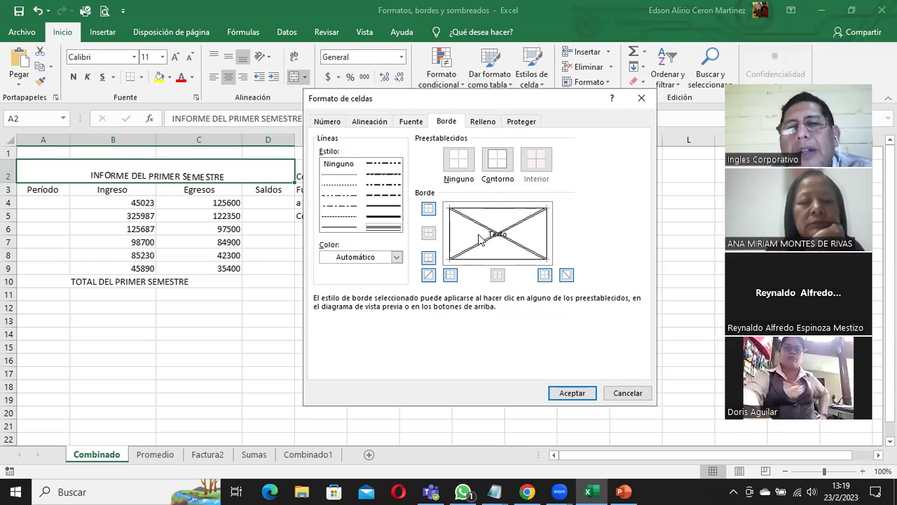
pyautogui.click(451, 235)
pyautogui.click(546, 242)
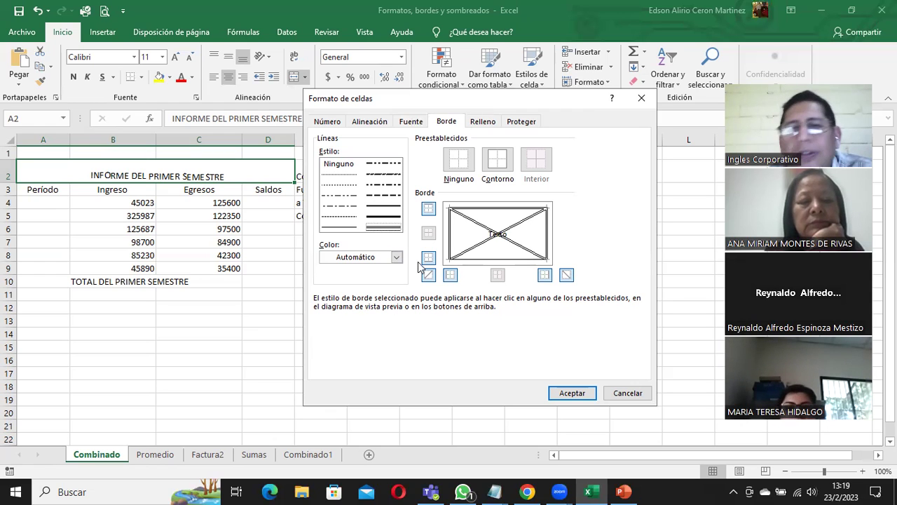
pyautogui.click(397, 258)
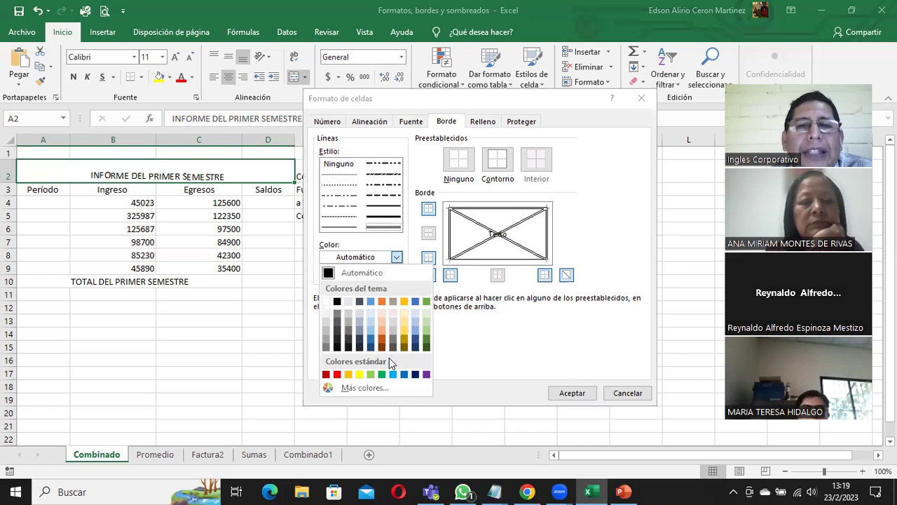
pyautogui.click(382, 329)
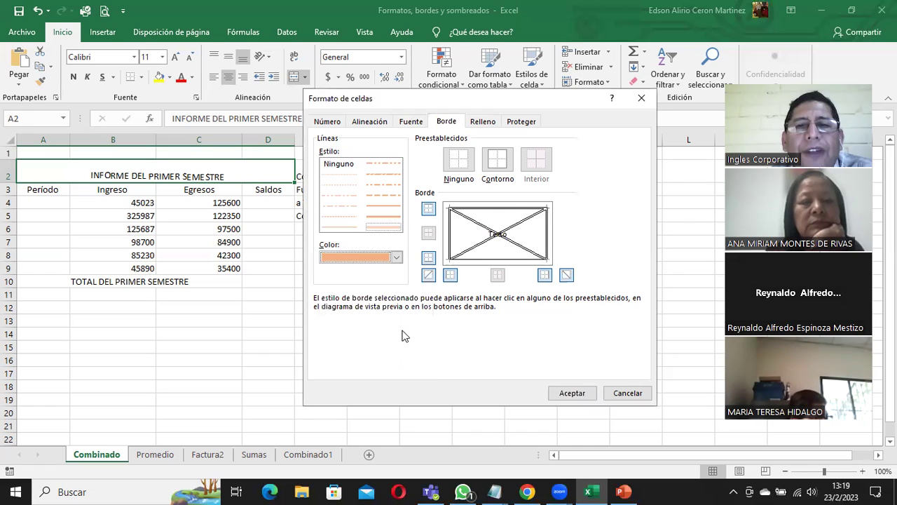
pyautogui.click(449, 239)
pyautogui.click(499, 212)
pyautogui.click(497, 236)
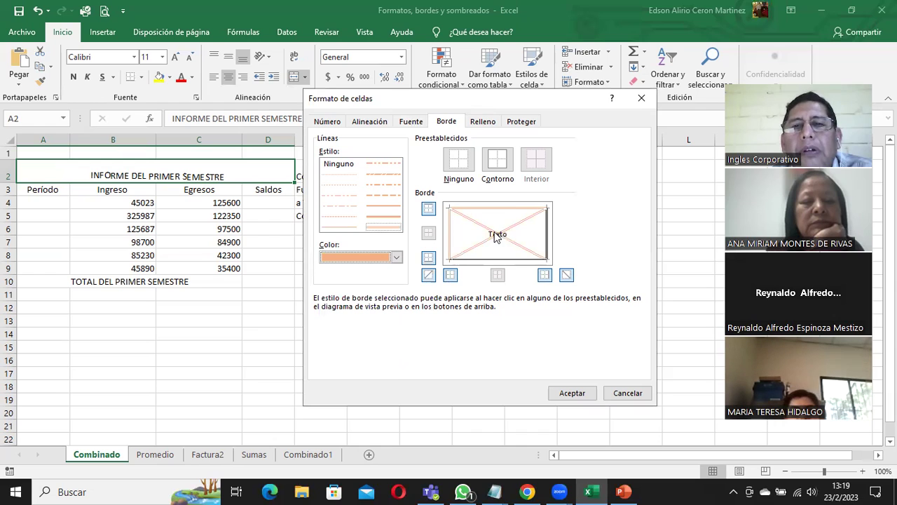
pyautogui.click(488, 263)
pyautogui.click(549, 254)
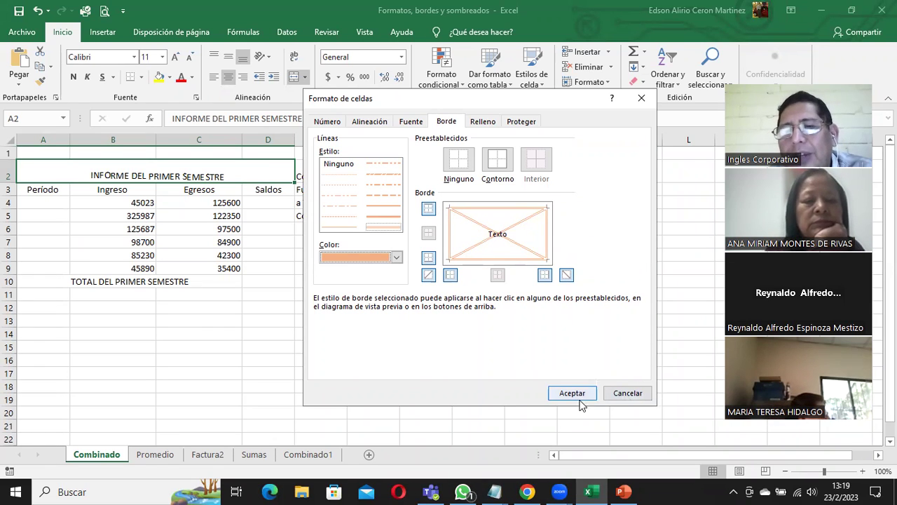
# Cancel the orange border changes and reopen Format Cells, browsing its tabs
pyautogui.click(636, 393)
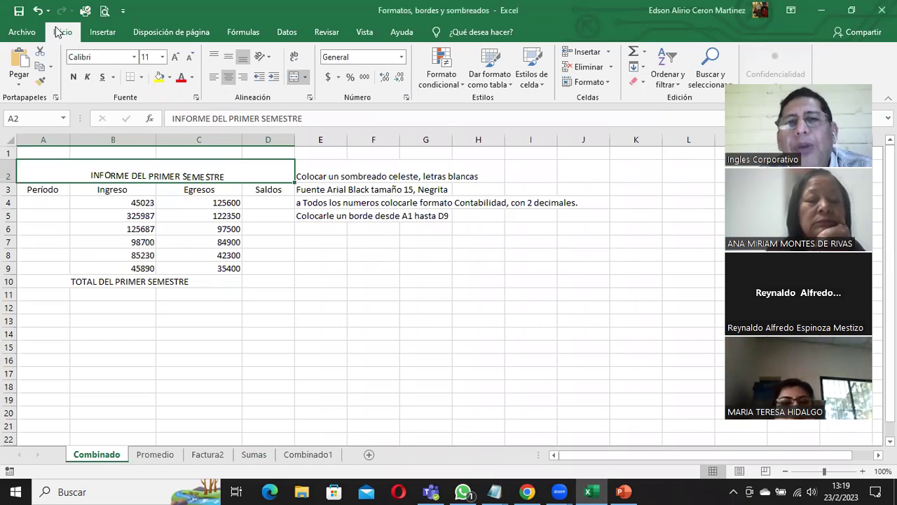
pyautogui.click(406, 97)
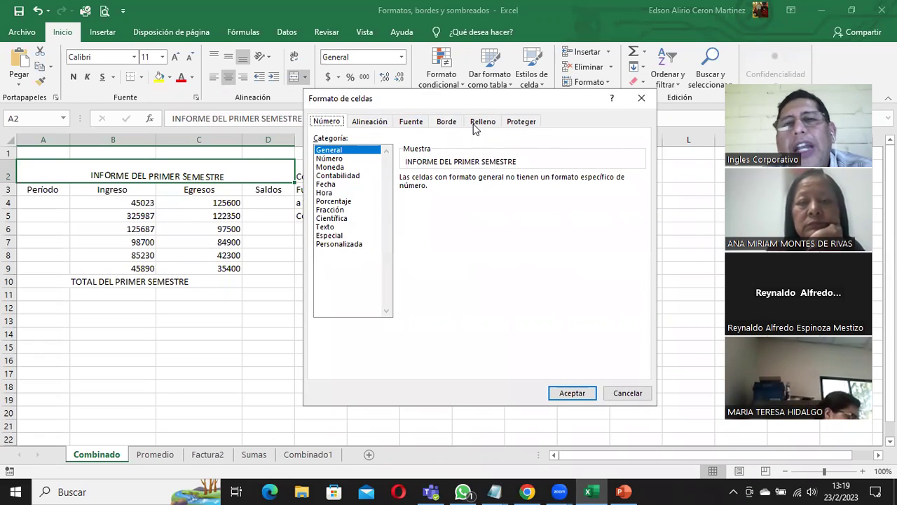
pyautogui.click(449, 122)
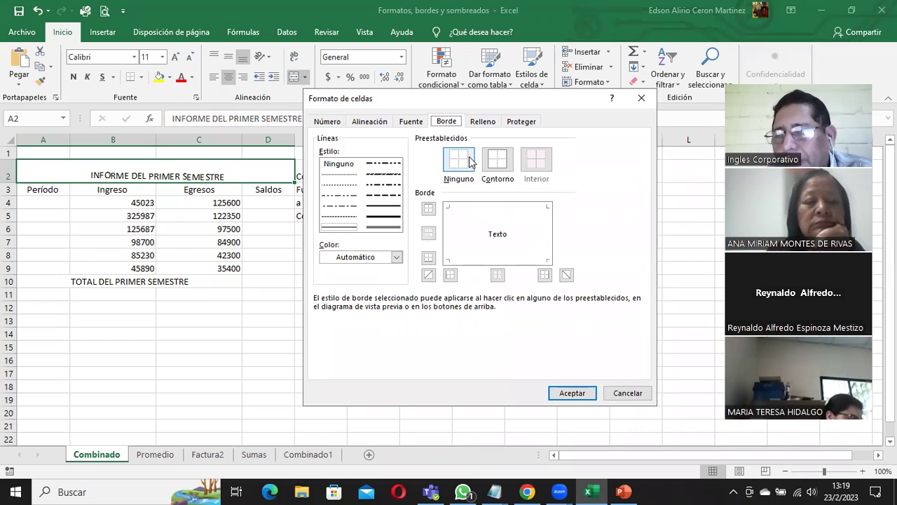
pyautogui.click(327, 123)
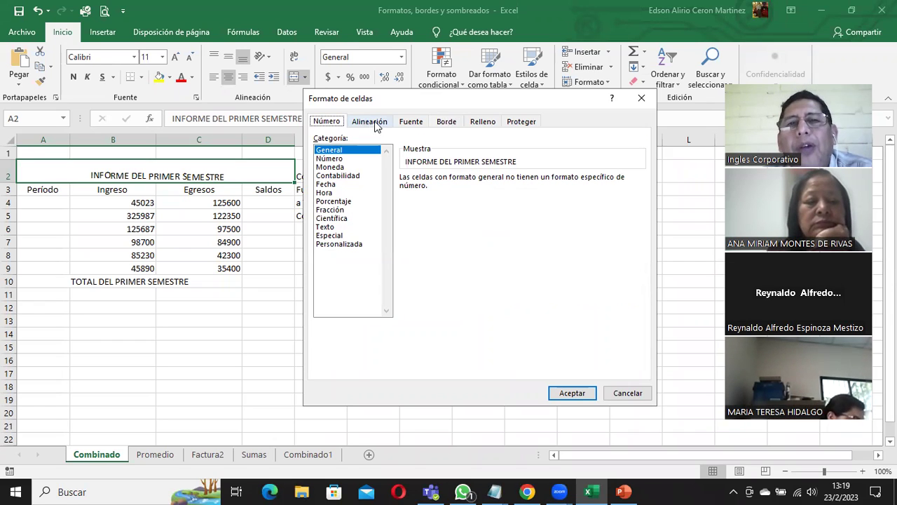
pyautogui.click(371, 123)
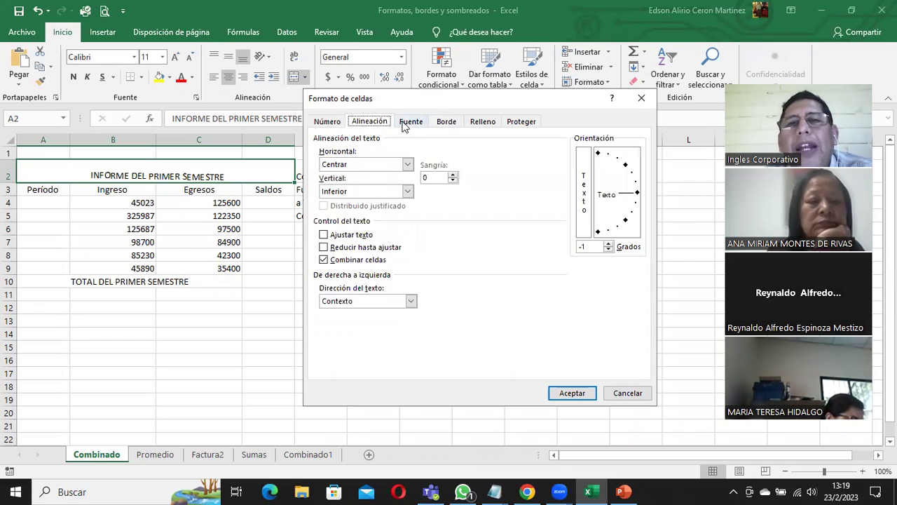
pyautogui.click(410, 123)
pyautogui.click(445, 124)
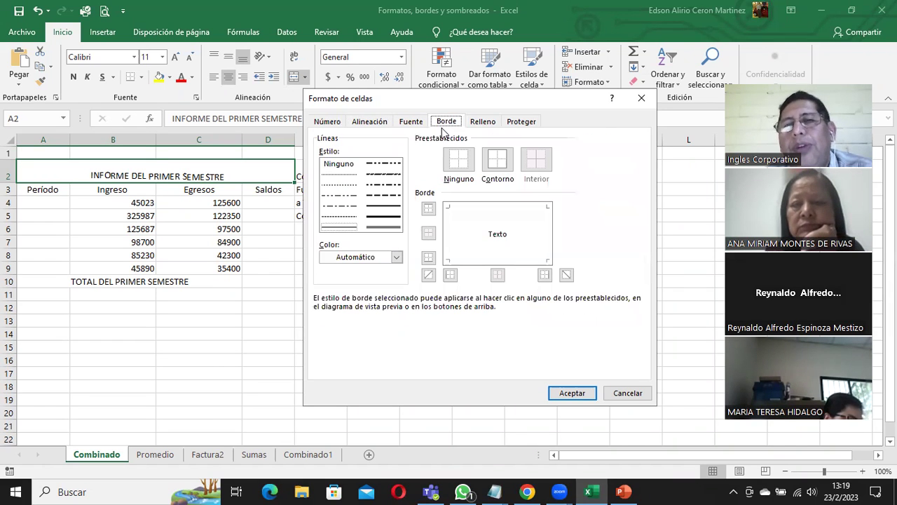
# Give the merged title A2:D2 a light blue fill from the Relleno tab
pyautogui.click(483, 123)
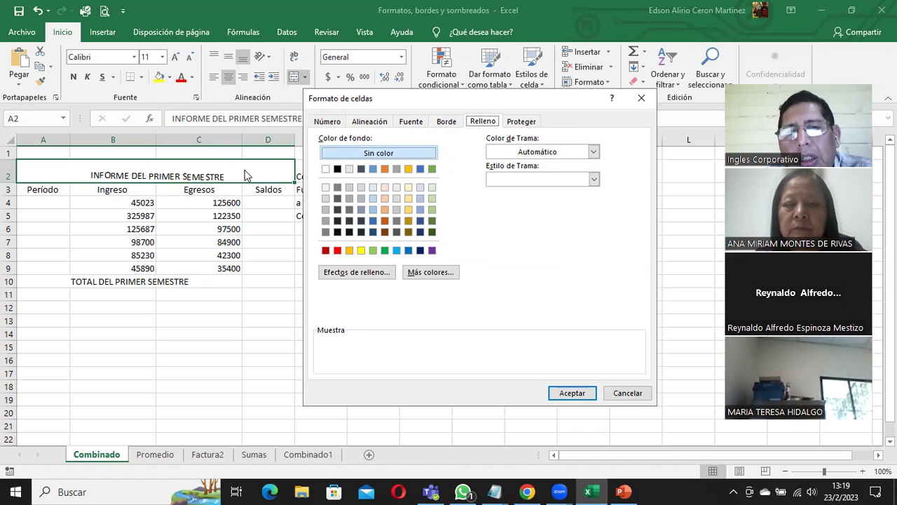
pyautogui.click(373, 200)
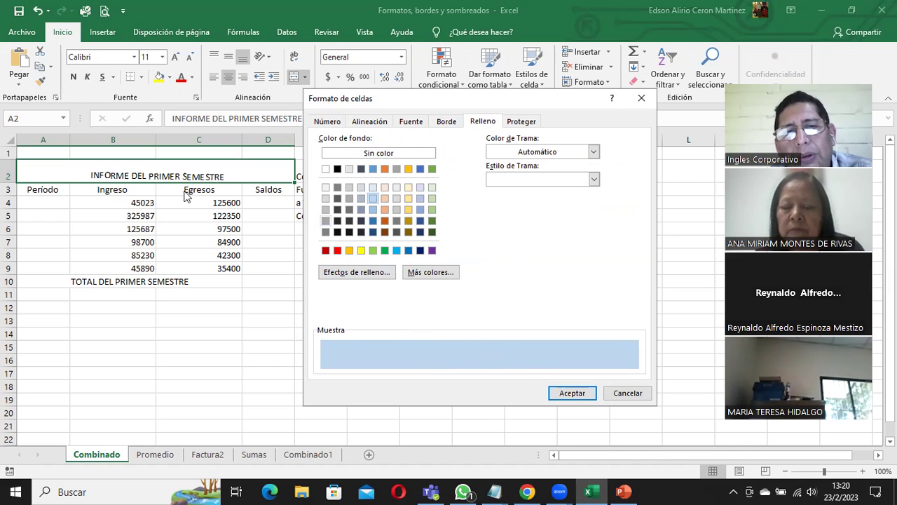
pyautogui.click(571, 393)
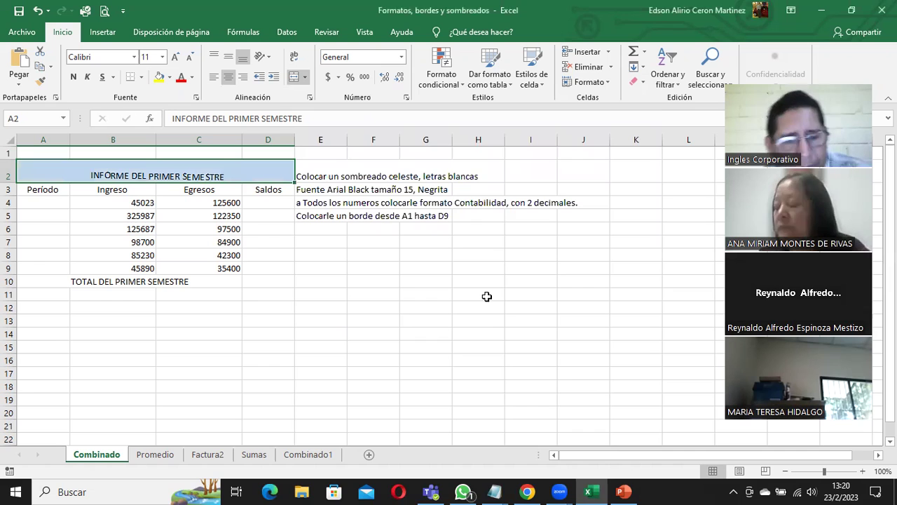
# Undo the light blue fill and move the instruction lines E2:E5 down to B16:B19
pyautogui.hotkey('ctrl', 'z')
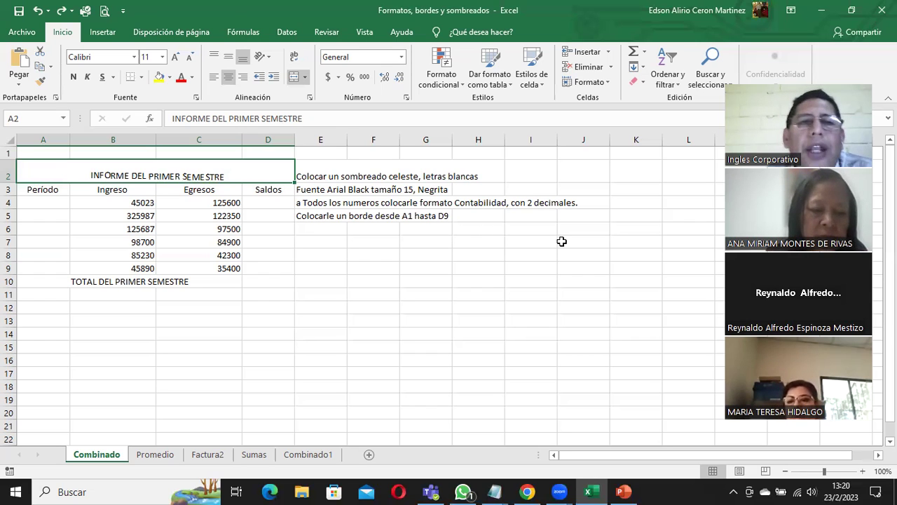
pyautogui.moveTo(307, 177); pyautogui.dragTo(317, 212)
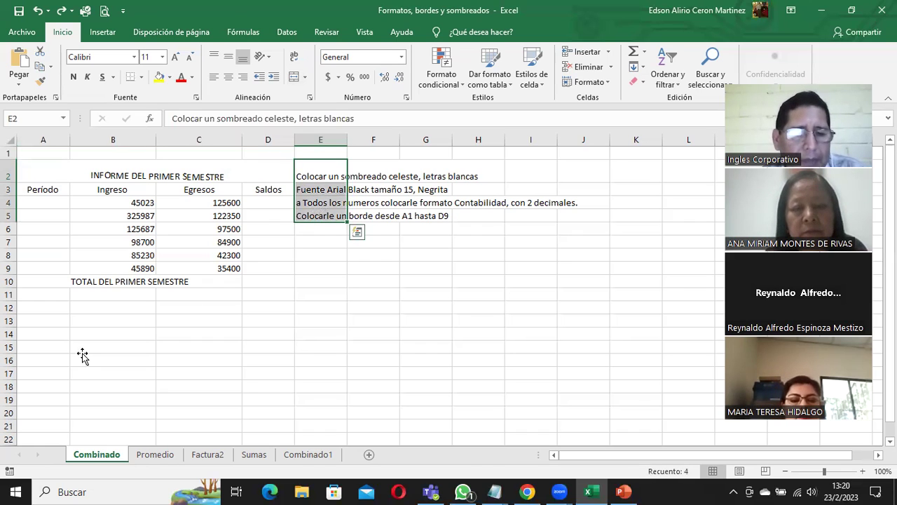
pyautogui.moveTo(82, 356); pyautogui.dragTo(82, 356)
# Select the merged title cell A2:D2
pyautogui.click(421, 298)
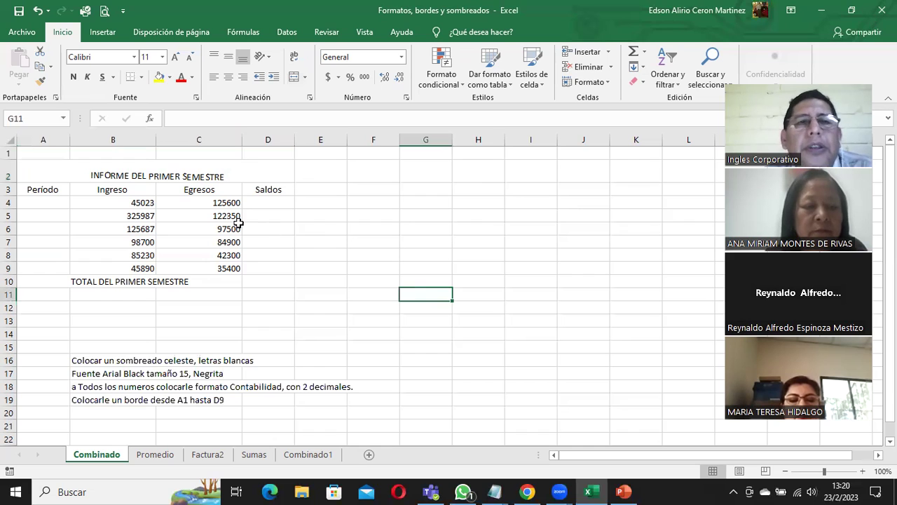
pyautogui.moveTo(114, 185); pyautogui.dragTo(114, 175)
pyautogui.click(116, 175)
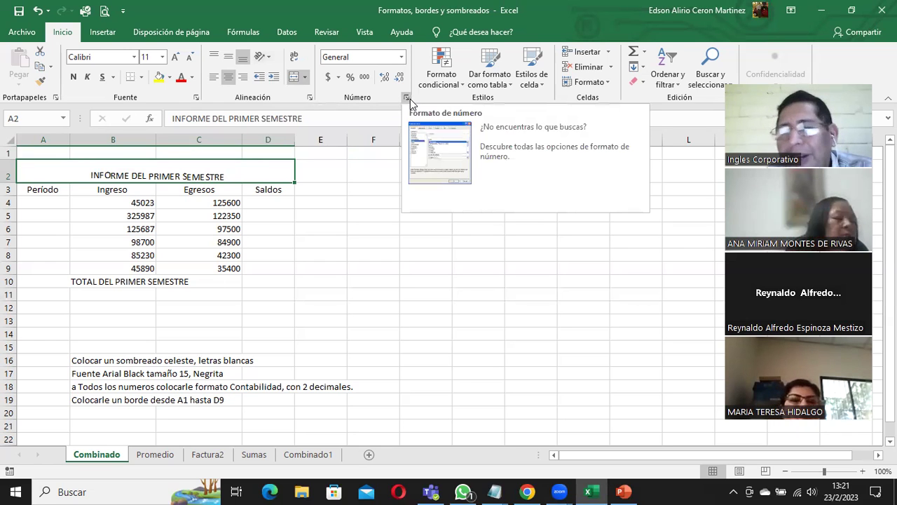
# Give the title A2:D2 a blue background fill and white font colour
pyautogui.click(409, 100)
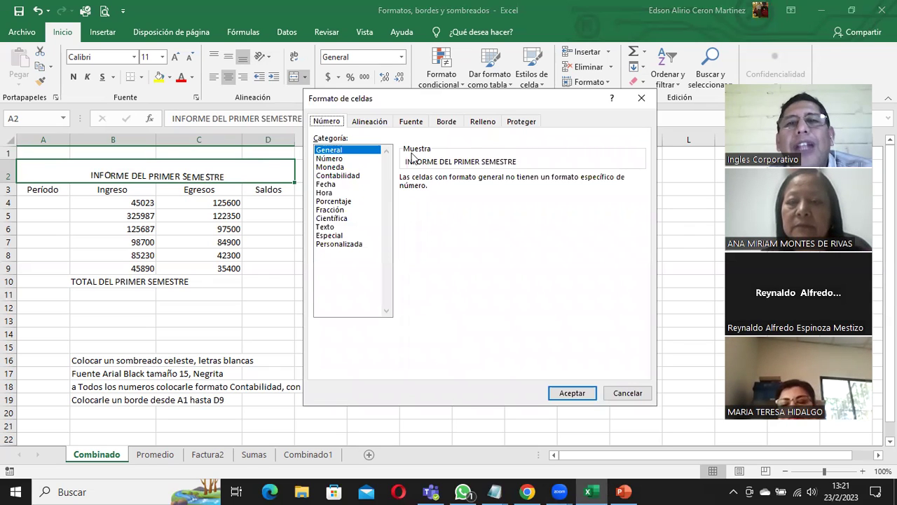
pyautogui.click(490, 123)
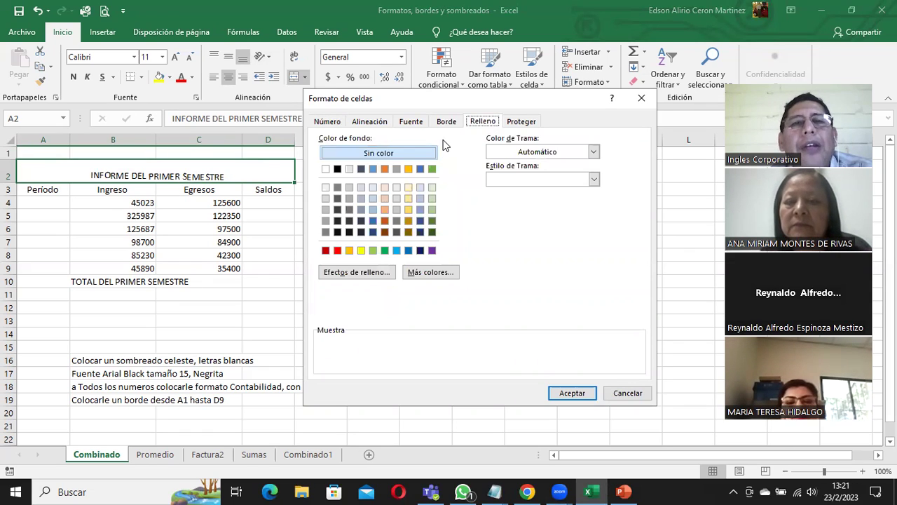
pyautogui.click(373, 169)
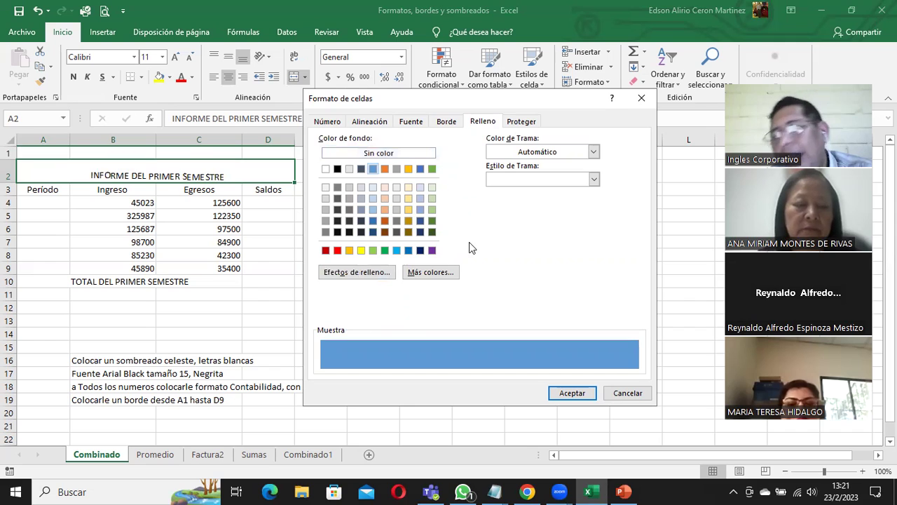
pyautogui.click(413, 122)
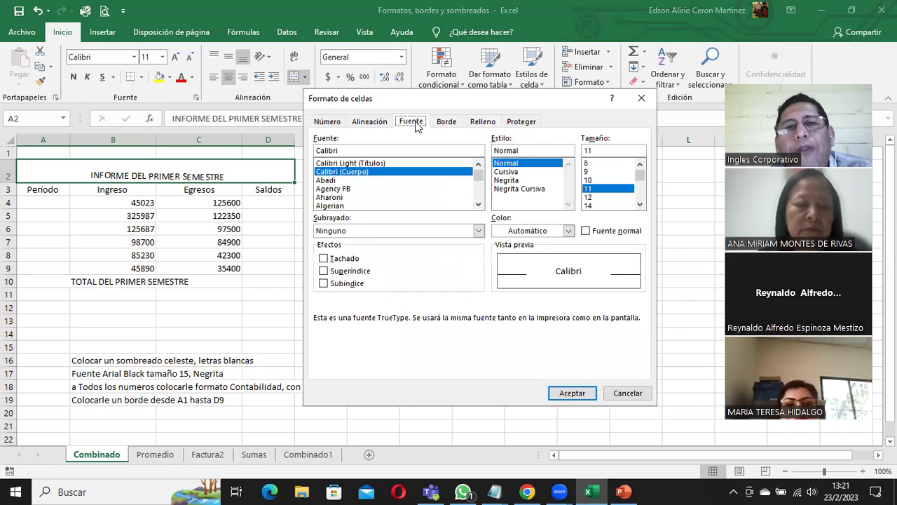
pyautogui.click(568, 231)
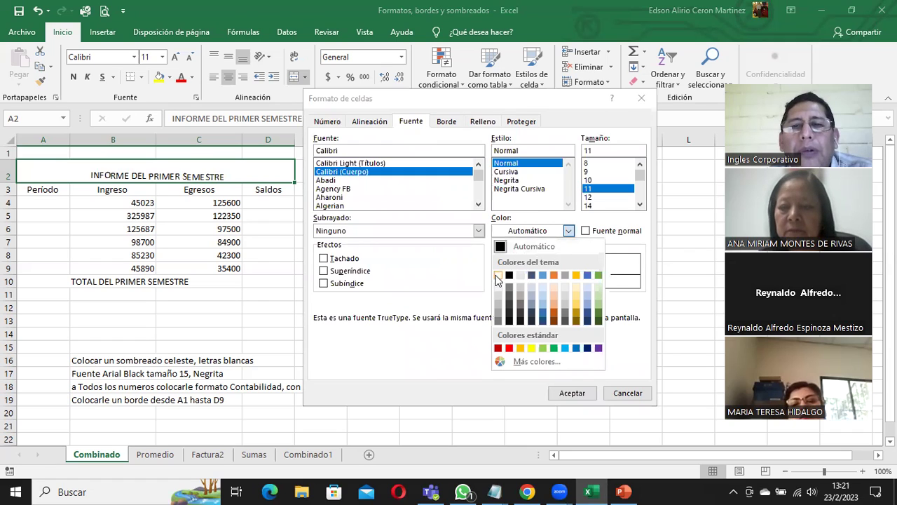
pyautogui.click(498, 276)
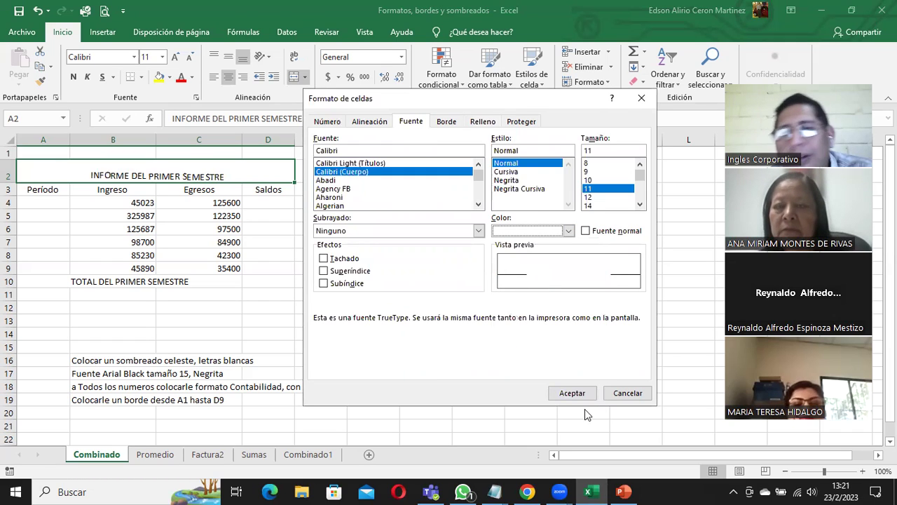
pyautogui.click(445, 121)
pyautogui.click(481, 121)
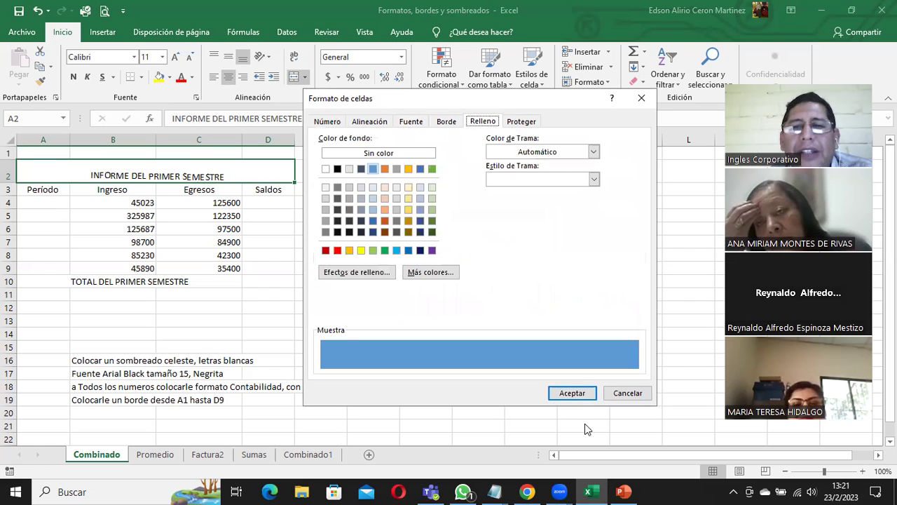
pyautogui.click(572, 393)
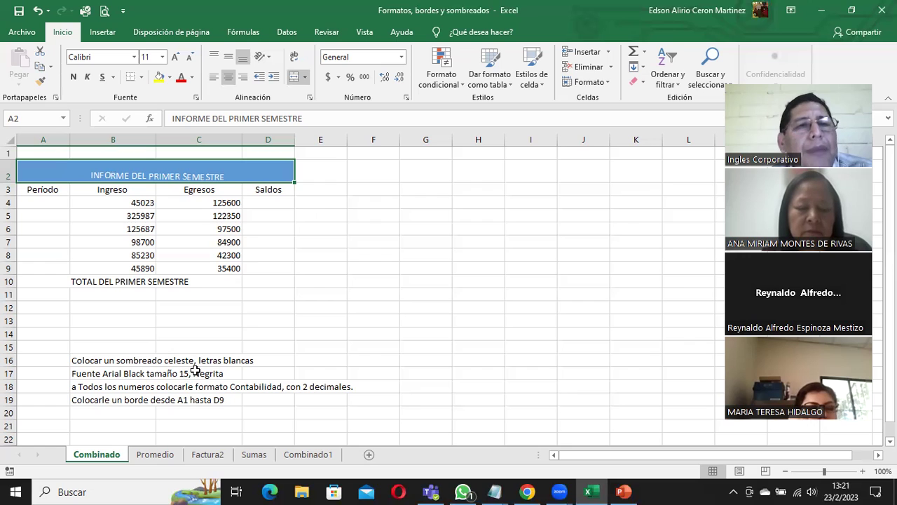
# Select headers A3:D3 and choose Arial Black as their font
pyautogui.moveTo(59, 191); pyautogui.dragTo(271, 190)
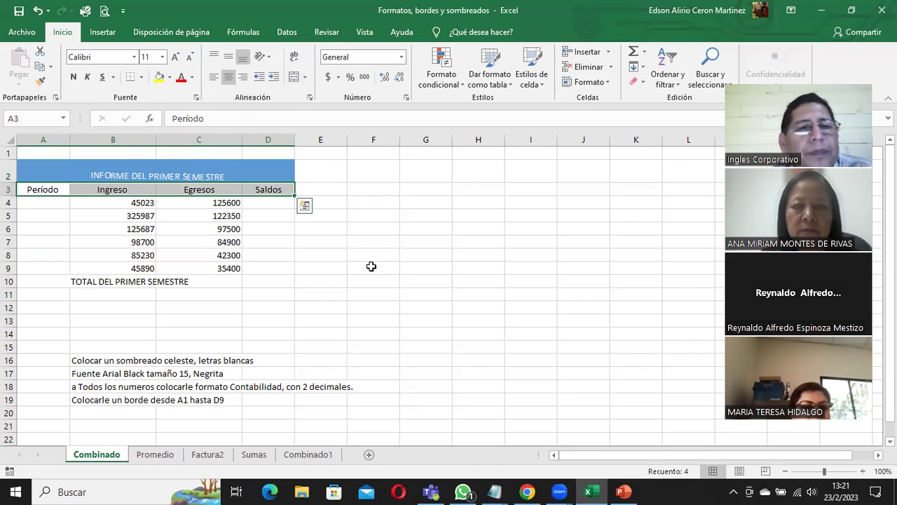
pyautogui.click(407, 99)
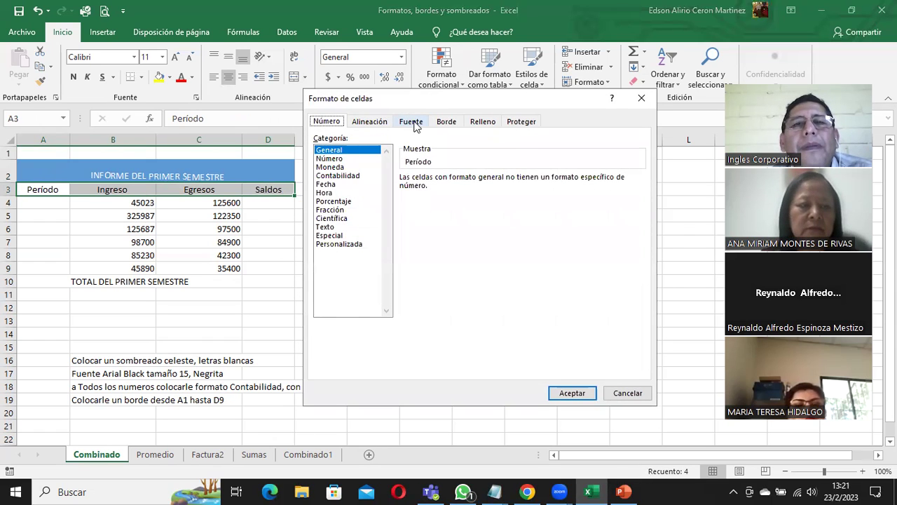
pyautogui.click(413, 122)
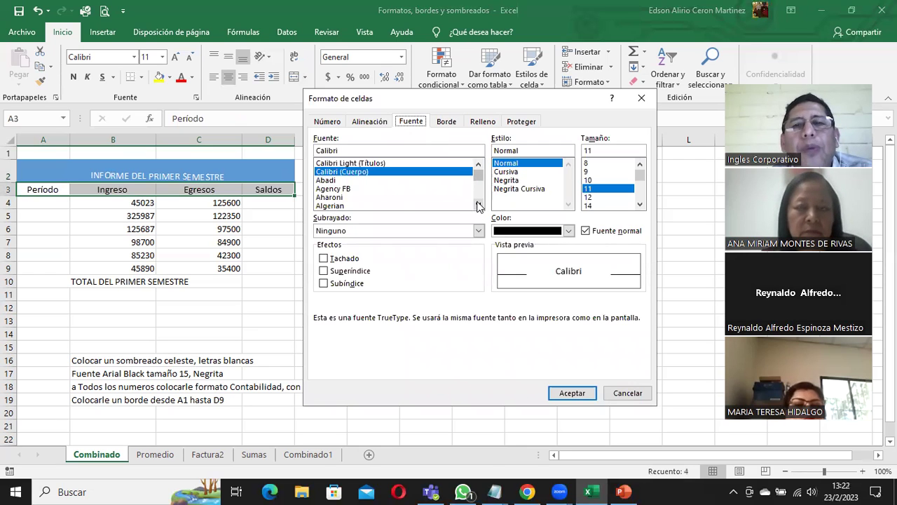
pyautogui.click(348, 190)
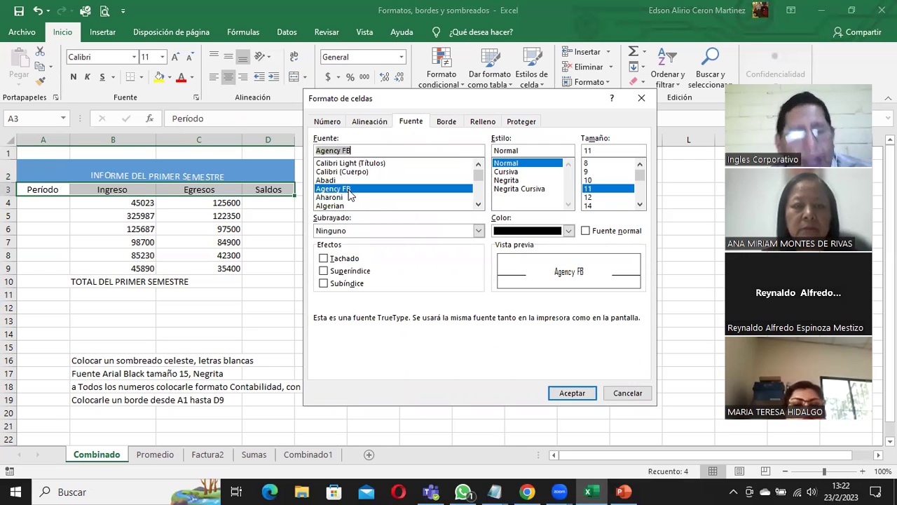
pyautogui.write('a')
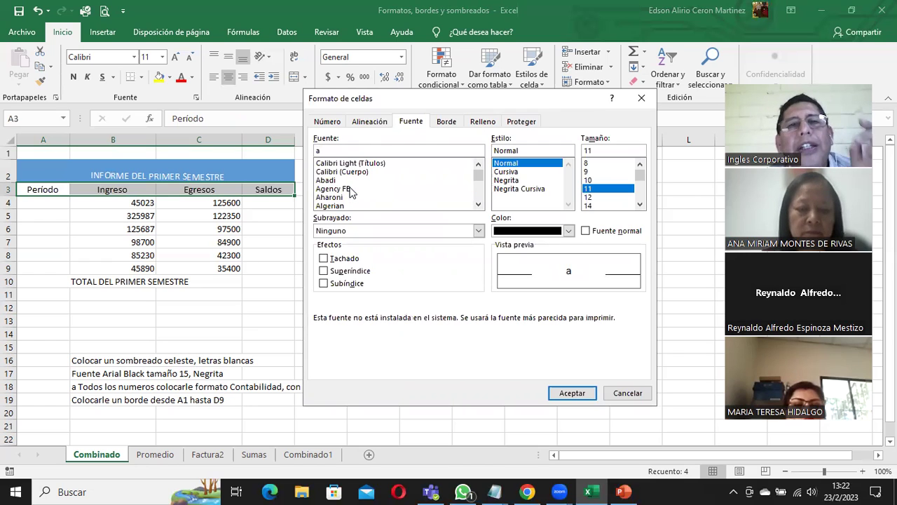
pyautogui.write('r')
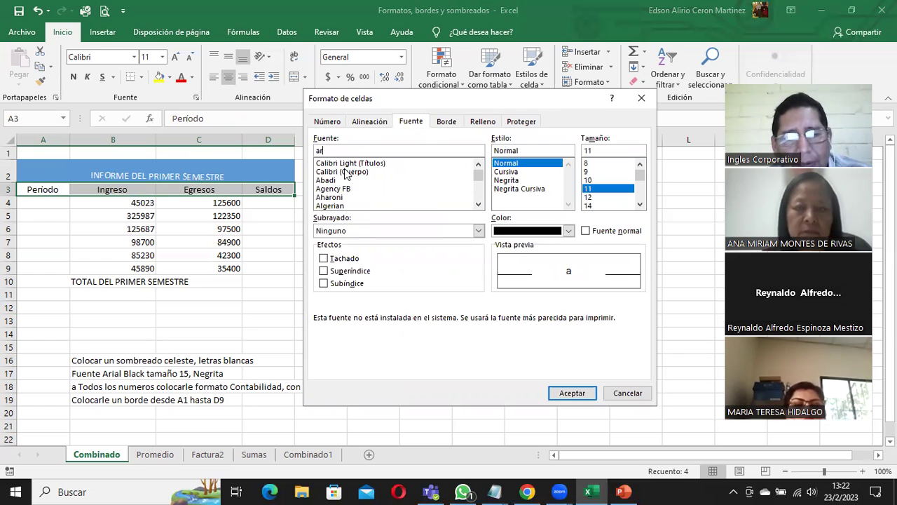
pyautogui.write('ia')
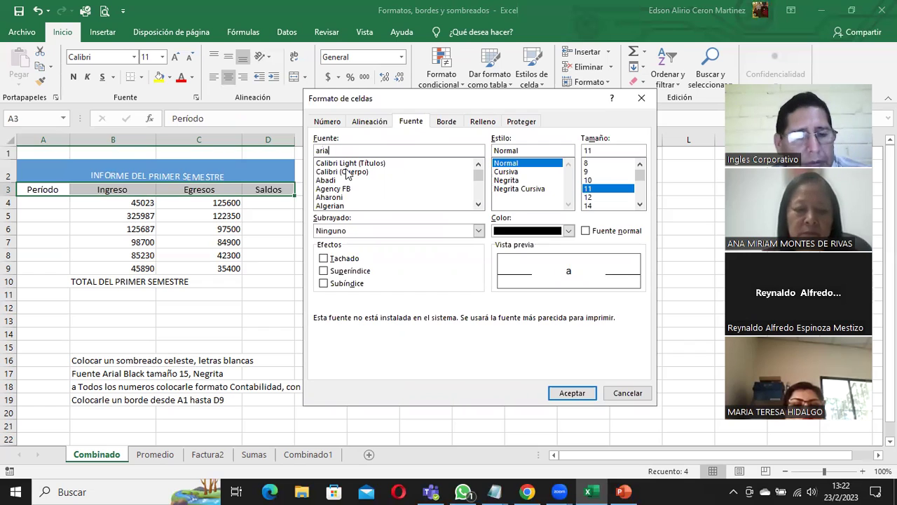
pyautogui.write('l')
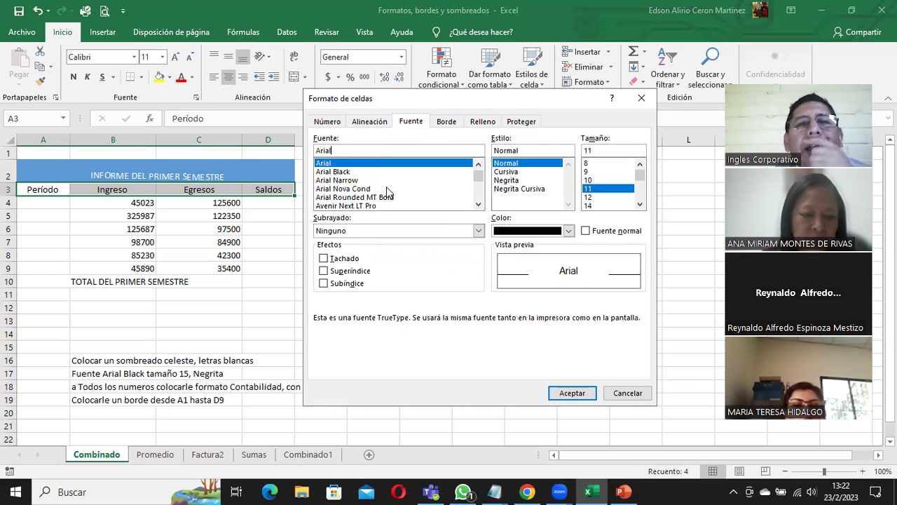
pyautogui.click(344, 173)
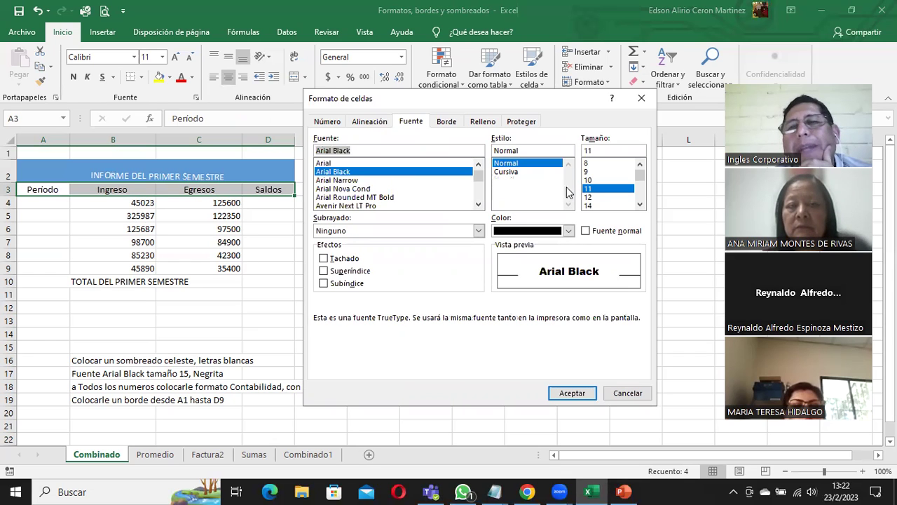
# Set the header font size to 15 and apply the formatting
pyautogui.click(640, 204)
pyautogui.click(640, 204)
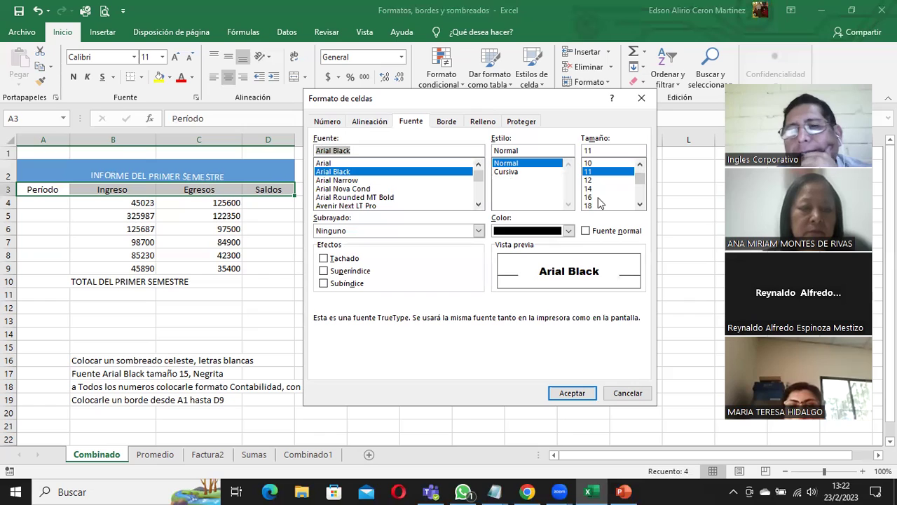
pyautogui.click(594, 150)
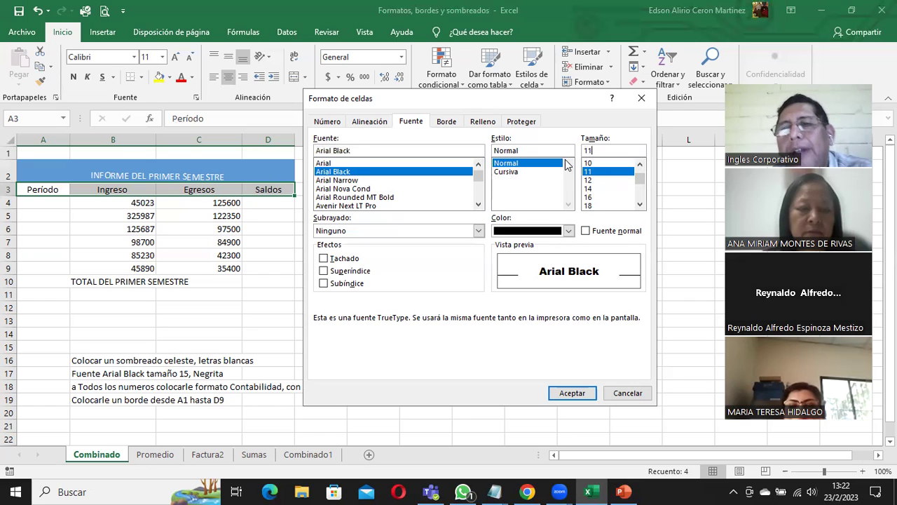
pyautogui.hotkey('shift', 'Tab')
pyautogui.press('Tab')
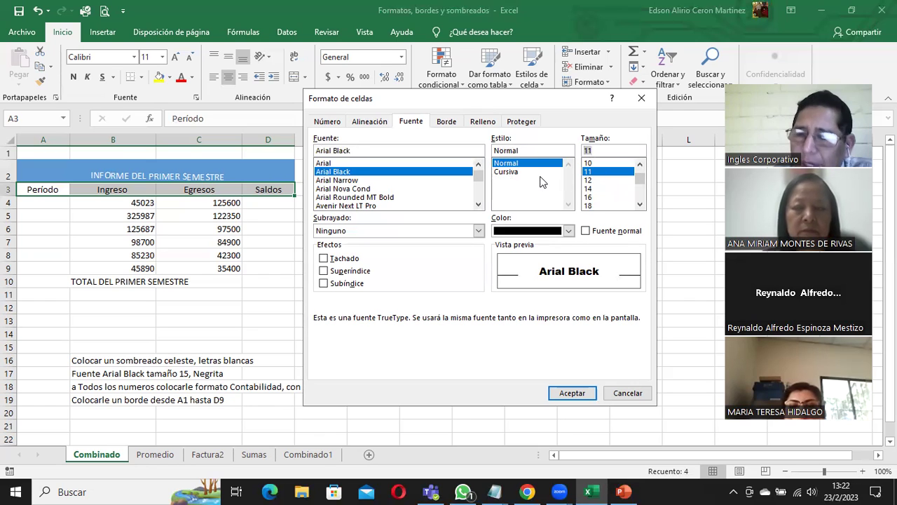
pyautogui.write('15')
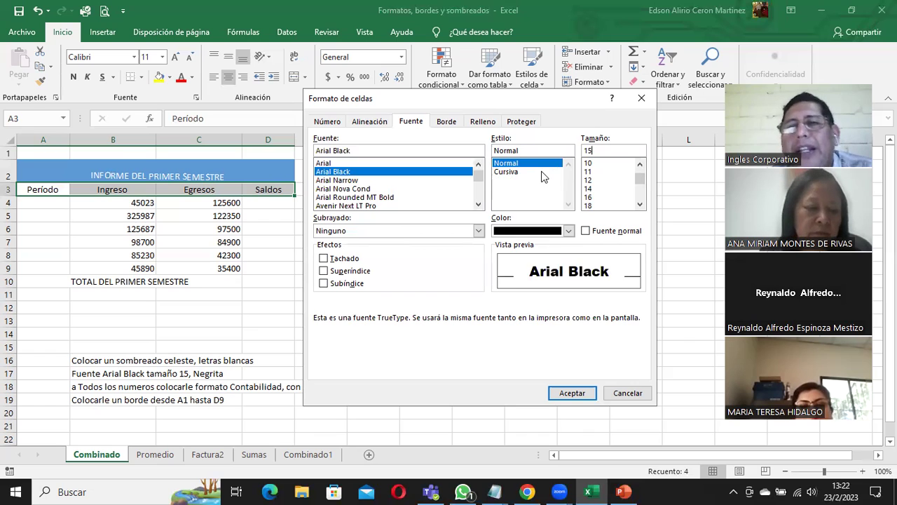
pyautogui.click(572, 393)
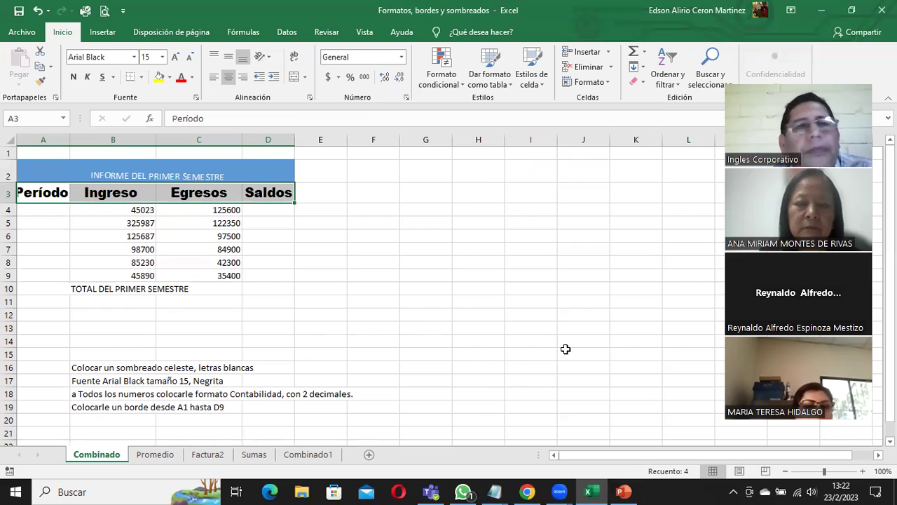
pyautogui.click(321, 236)
pyautogui.click(321, 262)
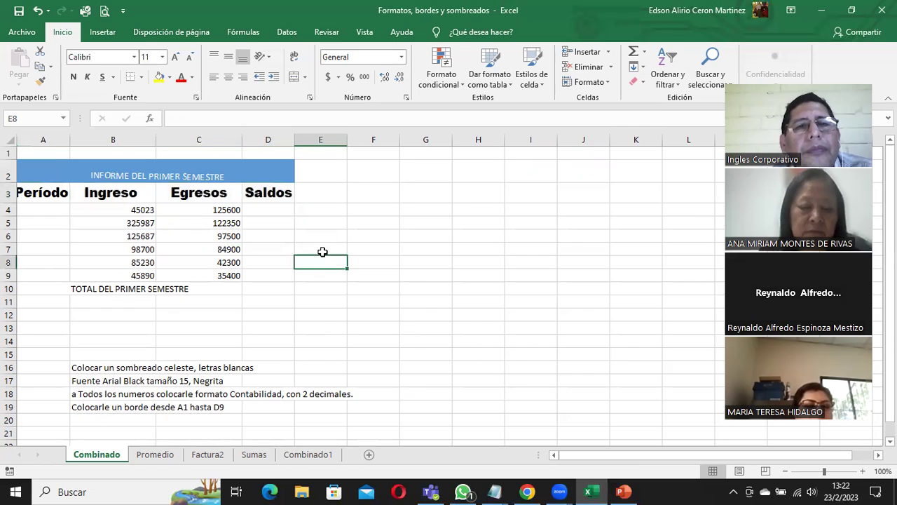
# Format the Ingreso and Egresos amounts in B4:C9 as Contabilidad with $ and 2 decimals
pyautogui.click(276, 194)
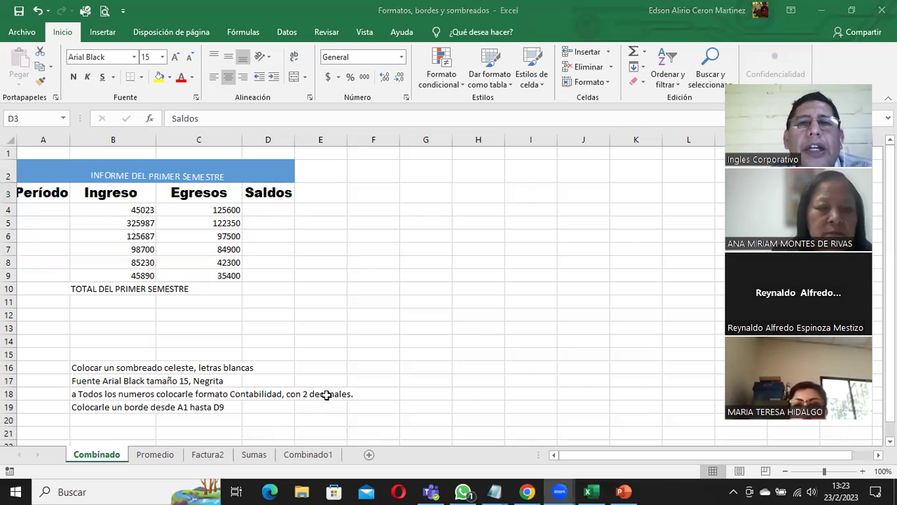
pyautogui.click(124, 206)
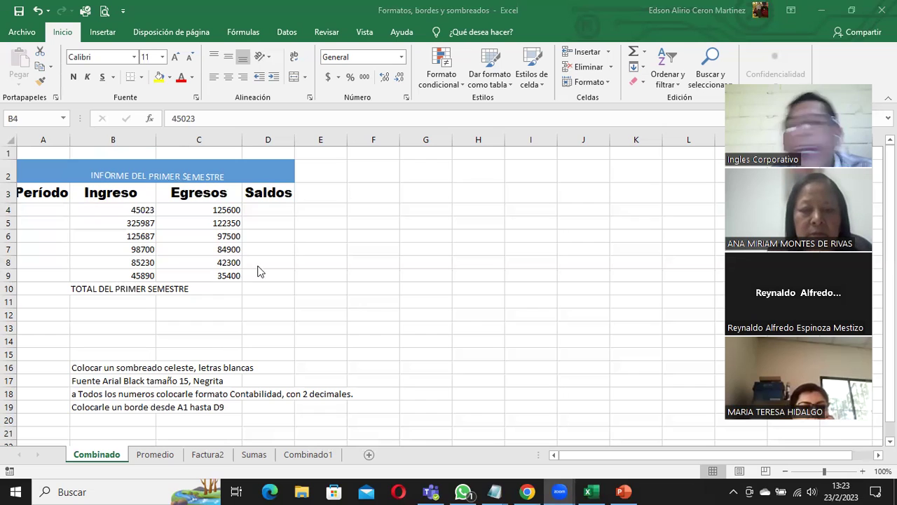
pyautogui.click(119, 208)
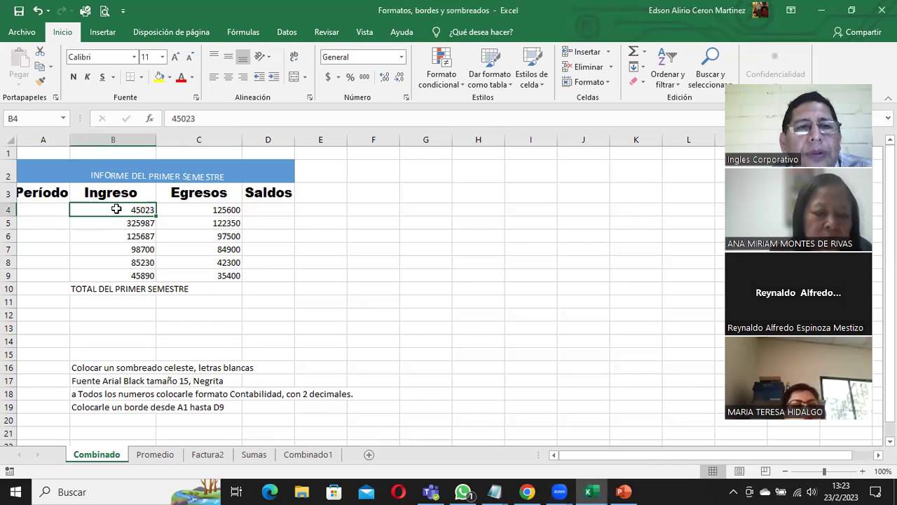
pyautogui.moveTo(125, 225); pyautogui.dragTo(225, 274)
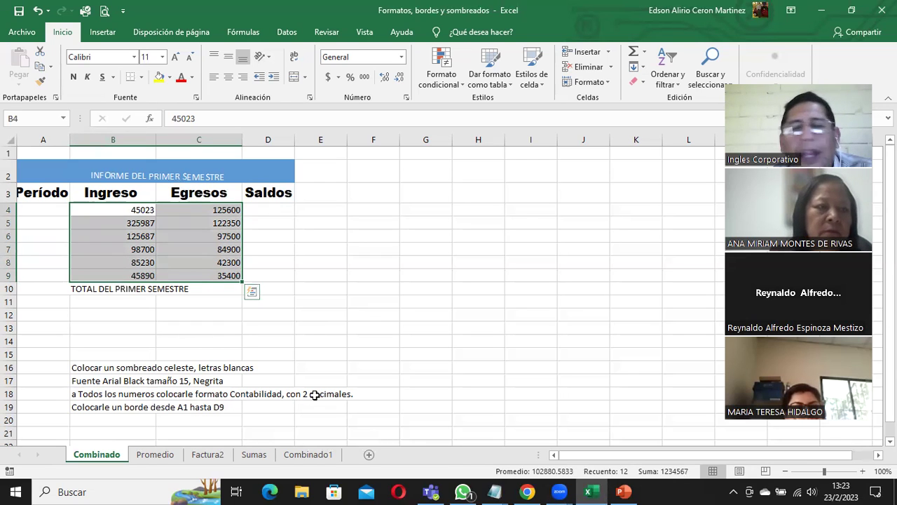
pyautogui.click(407, 101)
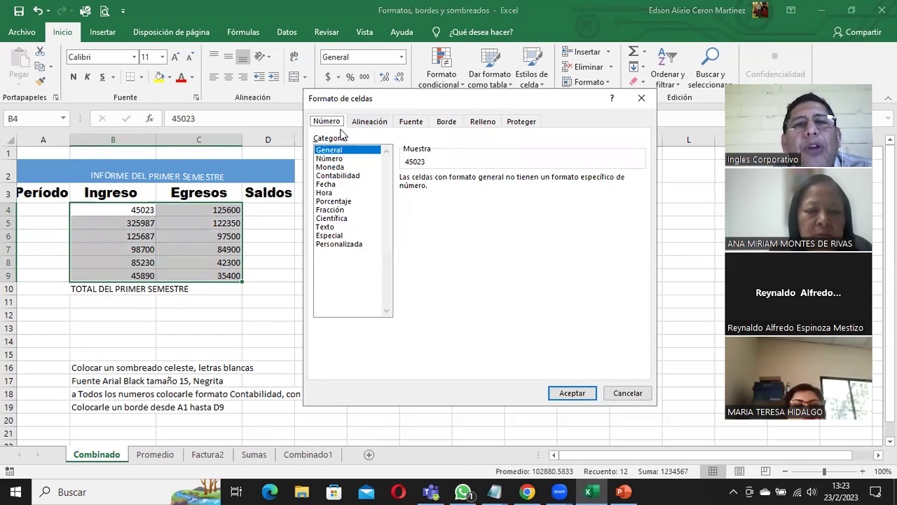
pyautogui.click(344, 175)
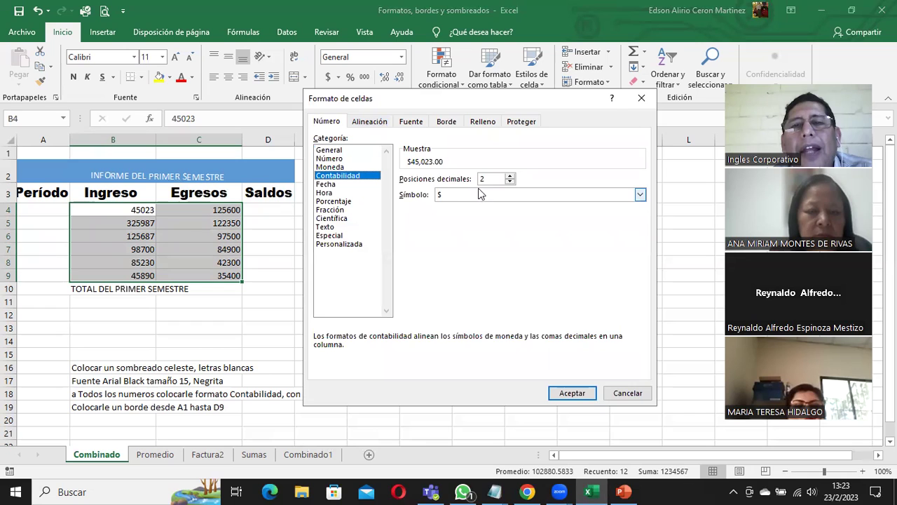
pyautogui.click(572, 393)
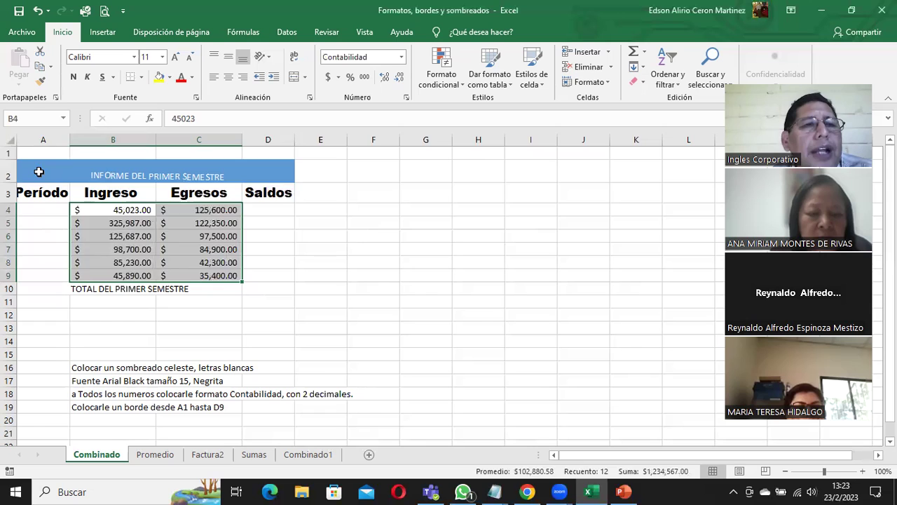
pyautogui.moveTo(38, 172); pyautogui.dragTo(189, 277)
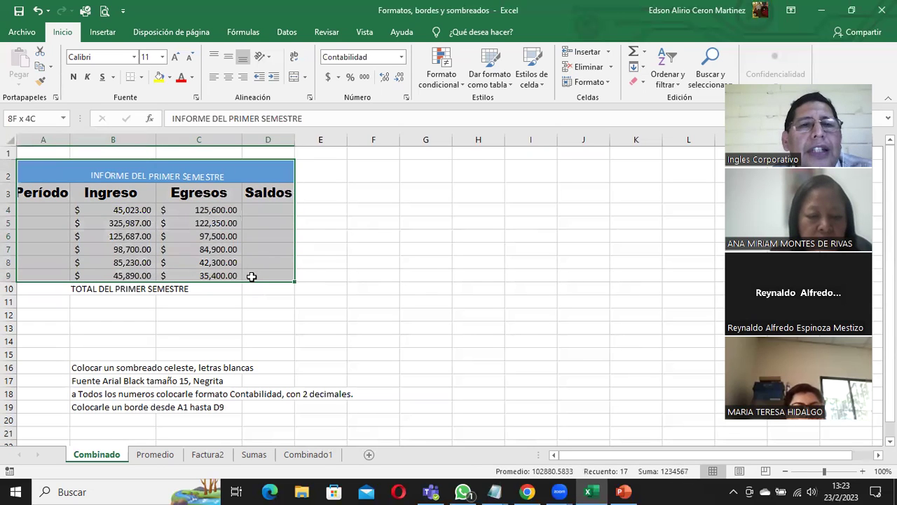
# Give A2:D9 thin solid outer borders plus inner vertical and horizontal lines
pyautogui.moveTo(254, 277); pyautogui.dragTo(254, 277)
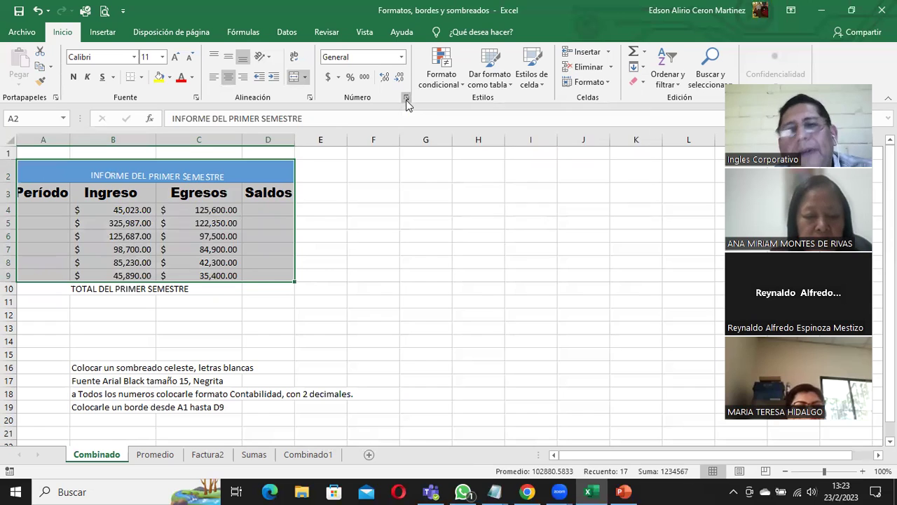
pyautogui.click(406, 99)
pyautogui.click(452, 121)
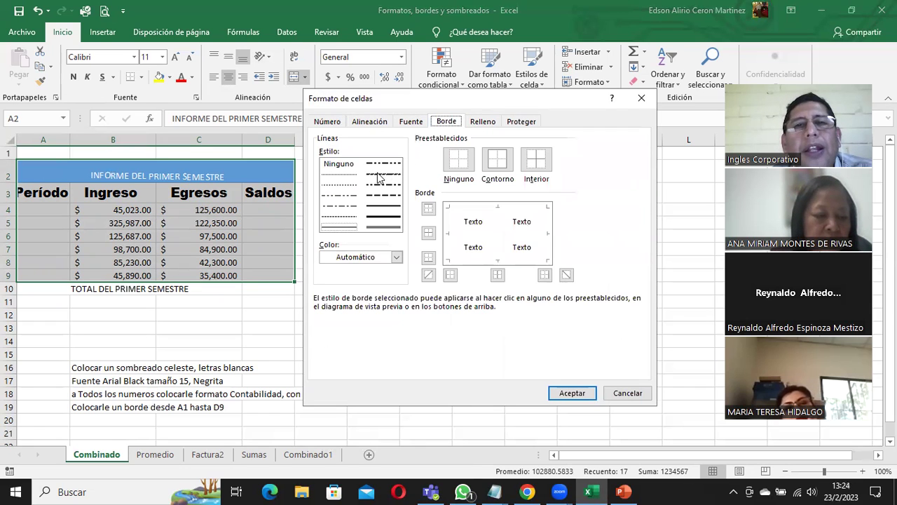
pyautogui.click(352, 175)
pyautogui.click(341, 227)
pyautogui.click(453, 216)
pyautogui.click(519, 208)
pyautogui.click(496, 251)
pyautogui.click(481, 259)
pyautogui.click(482, 239)
pyautogui.click(573, 393)
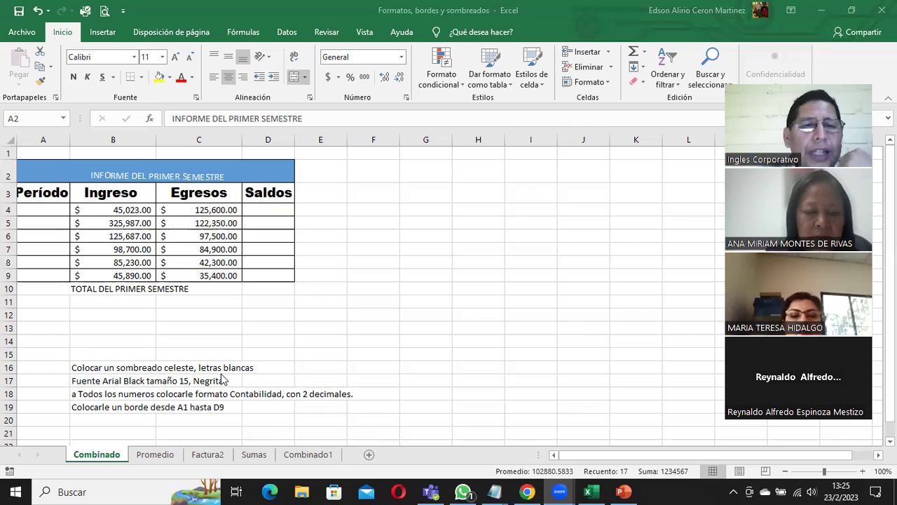
# Open the Promedio grades sheet, then bring the PowerPoint presentation forward
pyautogui.click(155, 455)
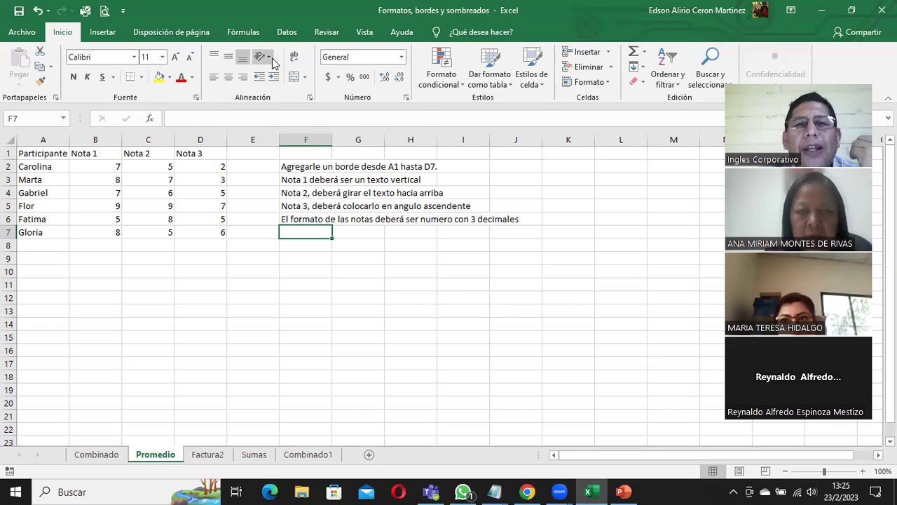
pyautogui.click(621, 491)
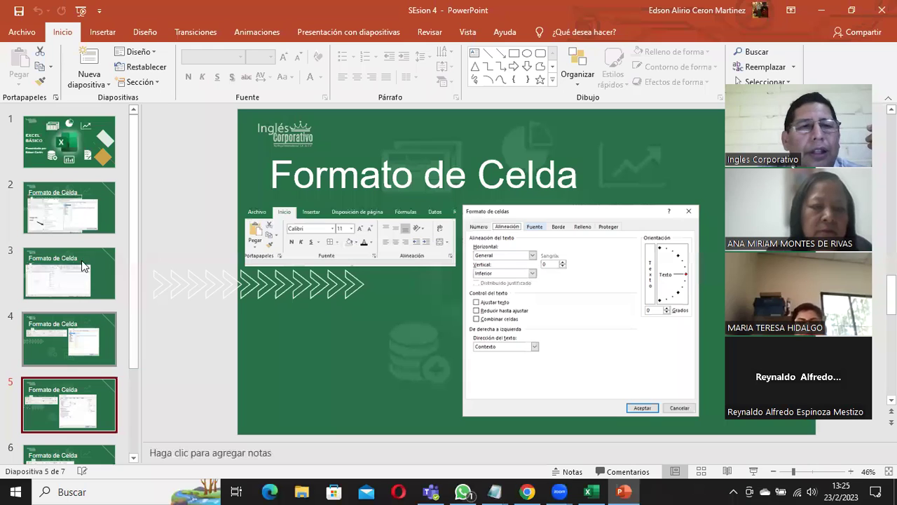
# Show PowerPoint slide 2 on reaching Formato de celdas from the right-click menu
pyautogui.scroll(-1, 136, 372)
pyautogui.scroll(-1, 137, 367)
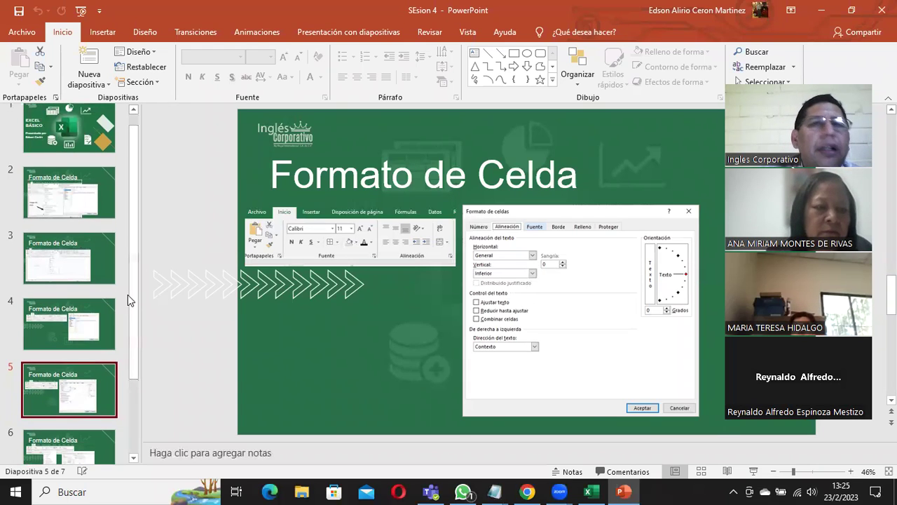
pyautogui.scroll(1, 135, 293)
pyautogui.click(105, 227)
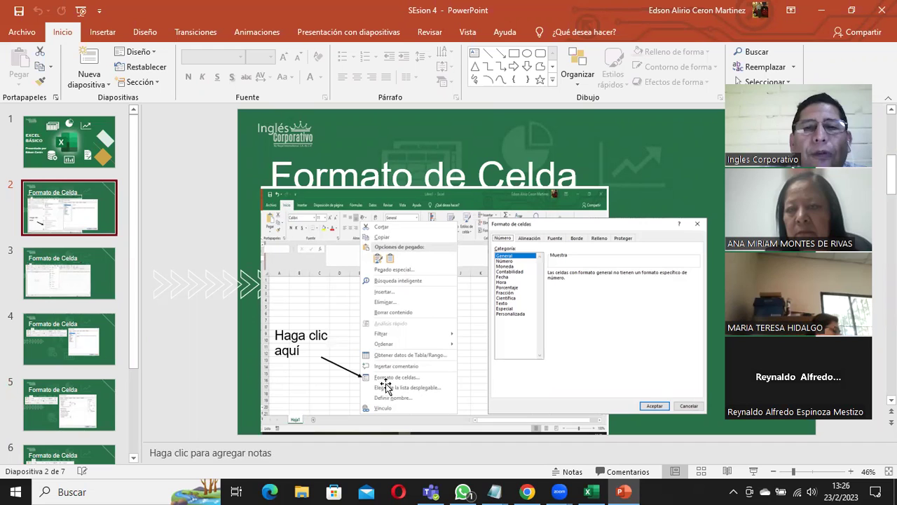
pyautogui.click(591, 491)
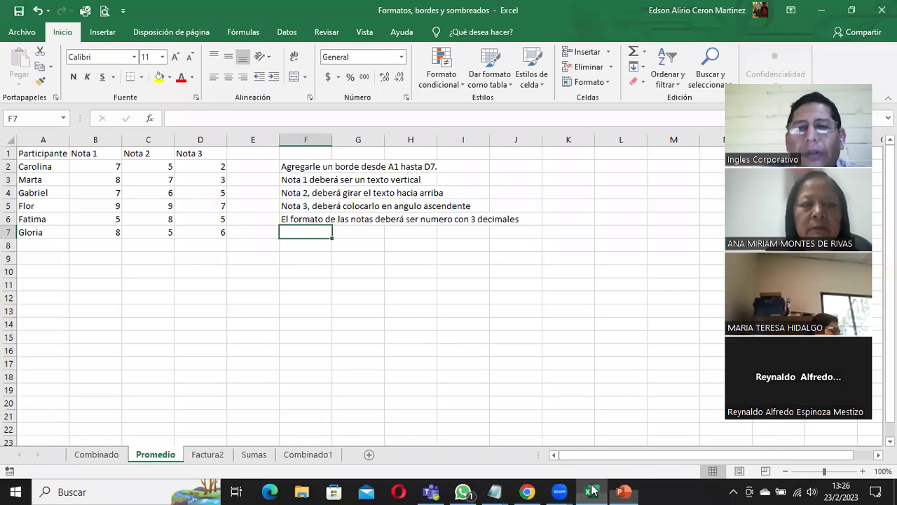
pyautogui.click(210, 166)
pyautogui.rightClick(213, 168)
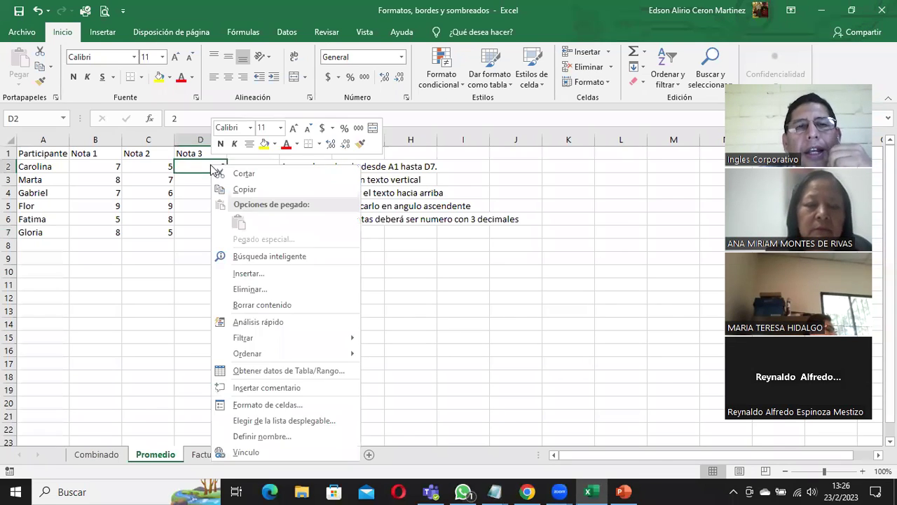
pyautogui.click(293, 405)
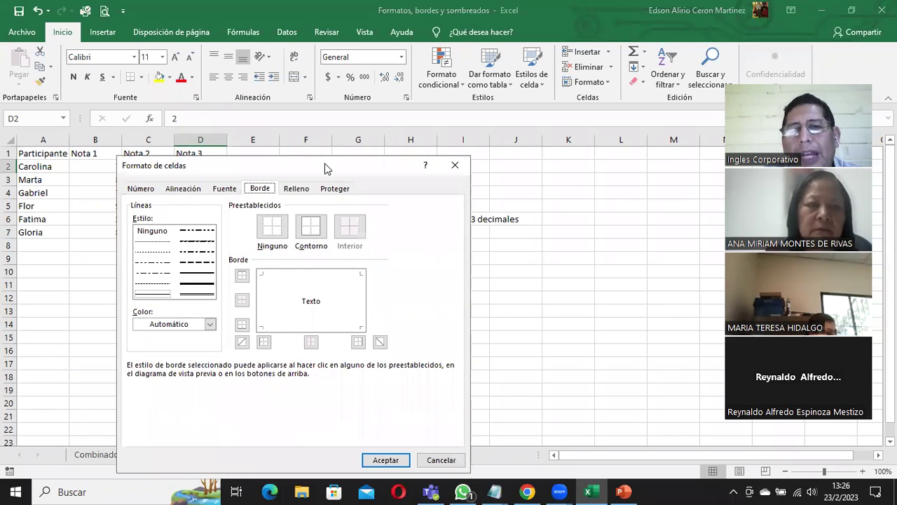
pyautogui.moveTo(325, 168); pyautogui.dragTo(437, 113)
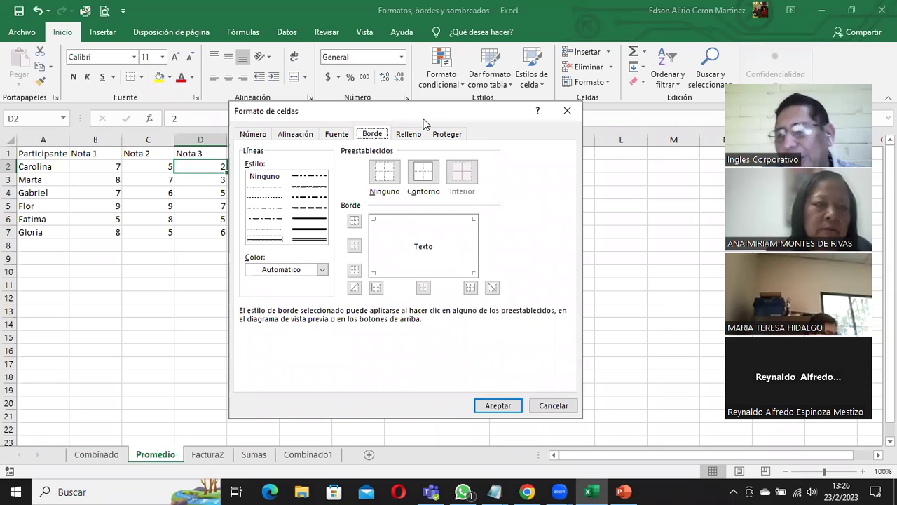
pyautogui.click(567, 406)
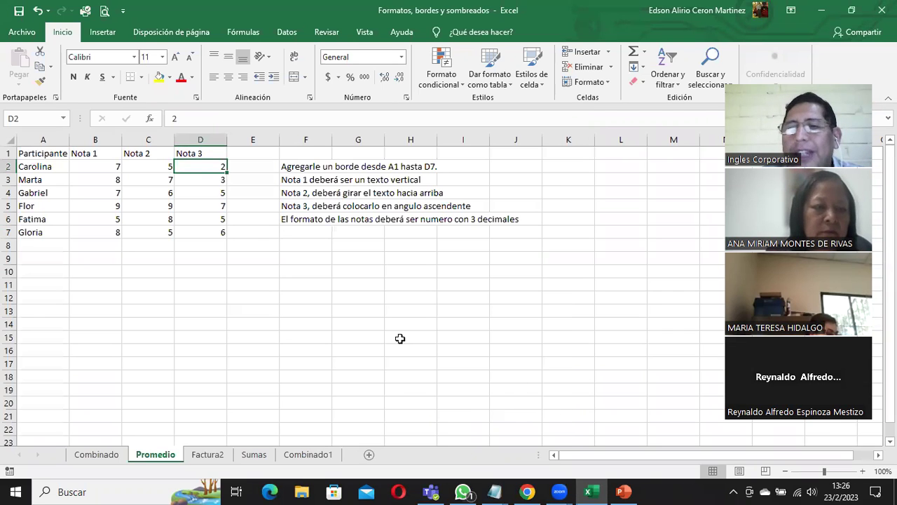
pyautogui.rightClick(157, 170)
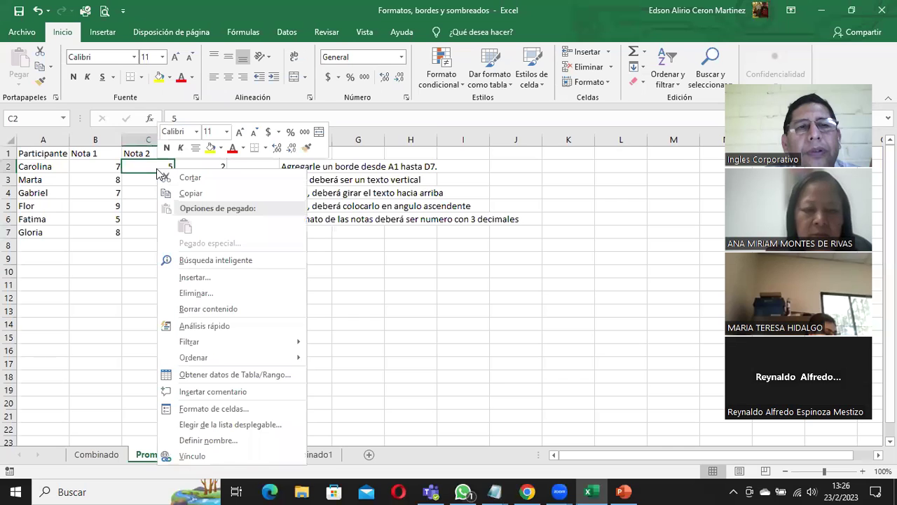
pyautogui.click(239, 411)
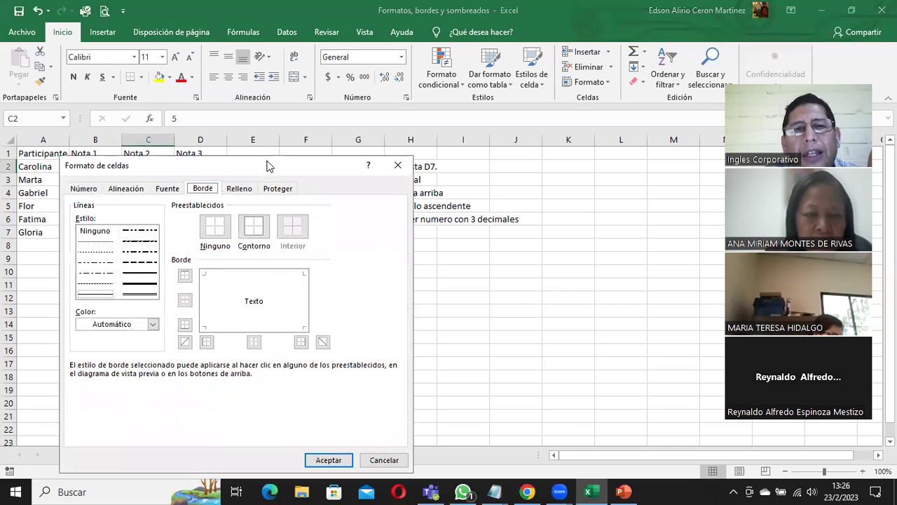
pyautogui.moveTo(273, 170); pyautogui.dragTo(411, 116)
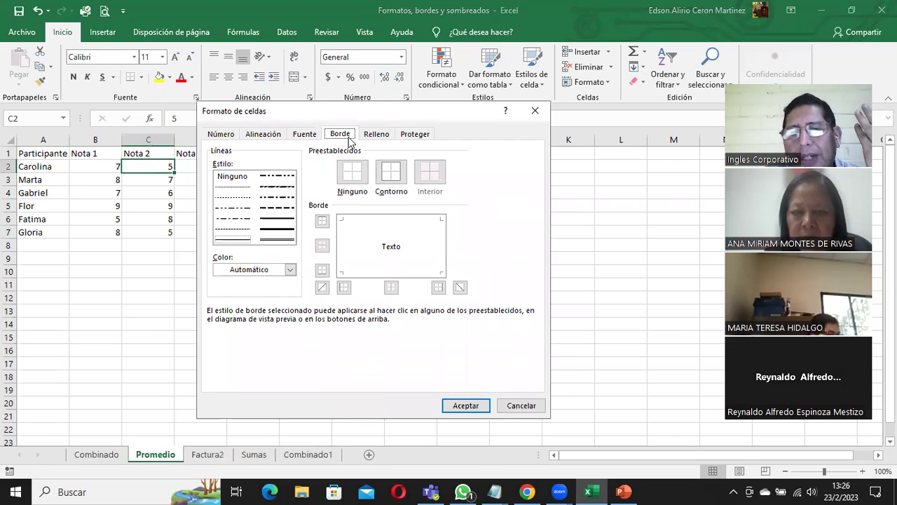
pyautogui.click(527, 406)
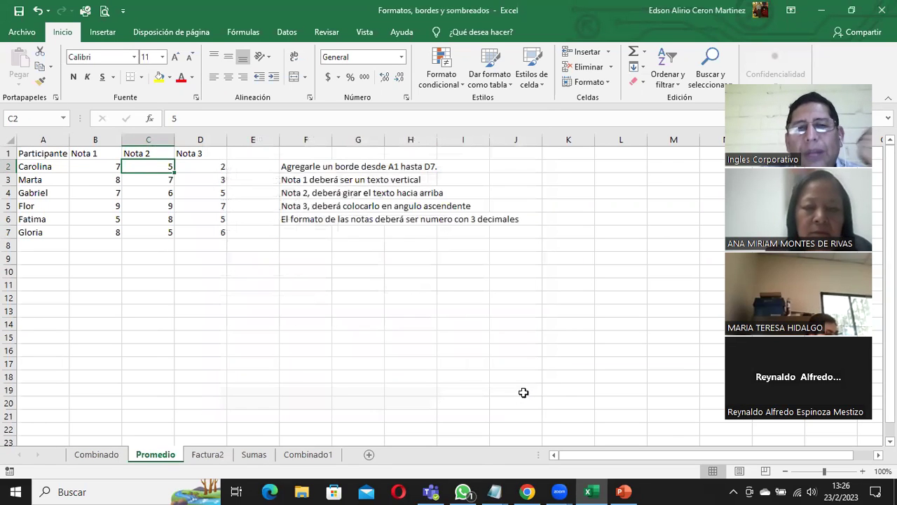
# Show PowerPoint slide 3 on the number format list, then return to Excel
pyautogui.click(596, 490)
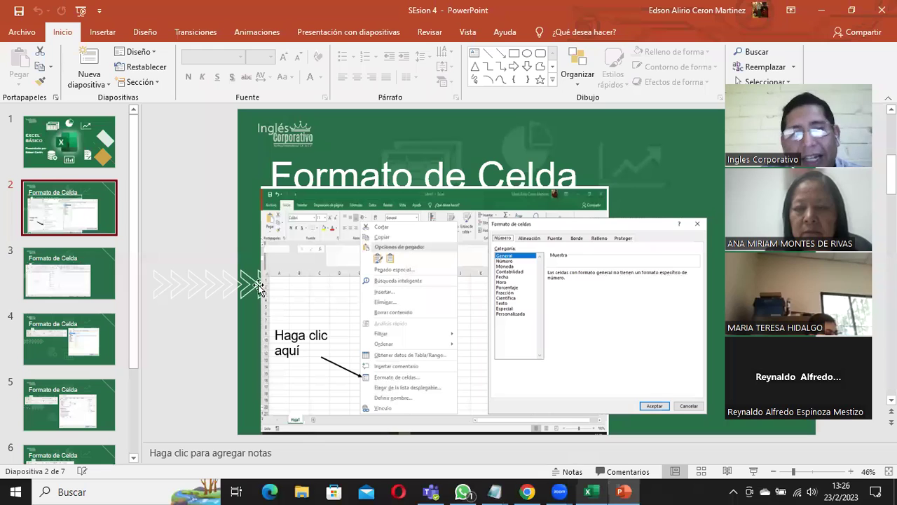
pyautogui.click(87, 275)
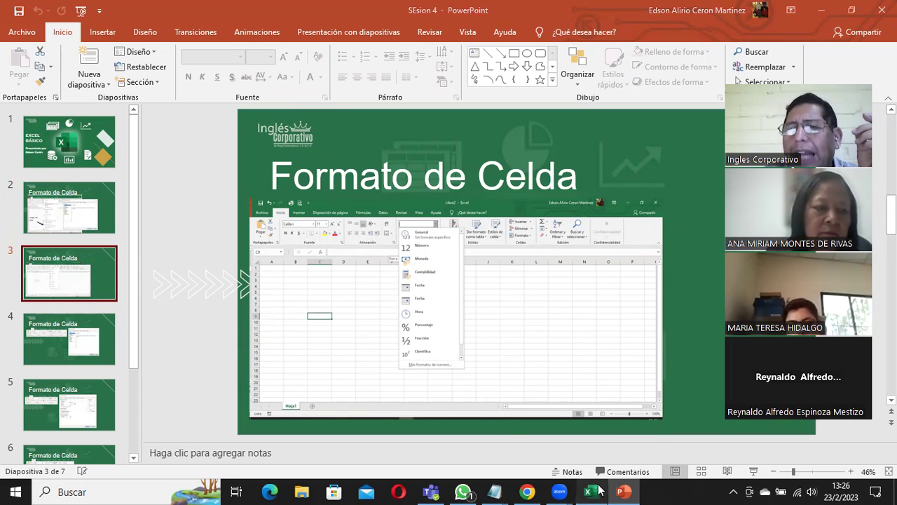
pyautogui.click(596, 491)
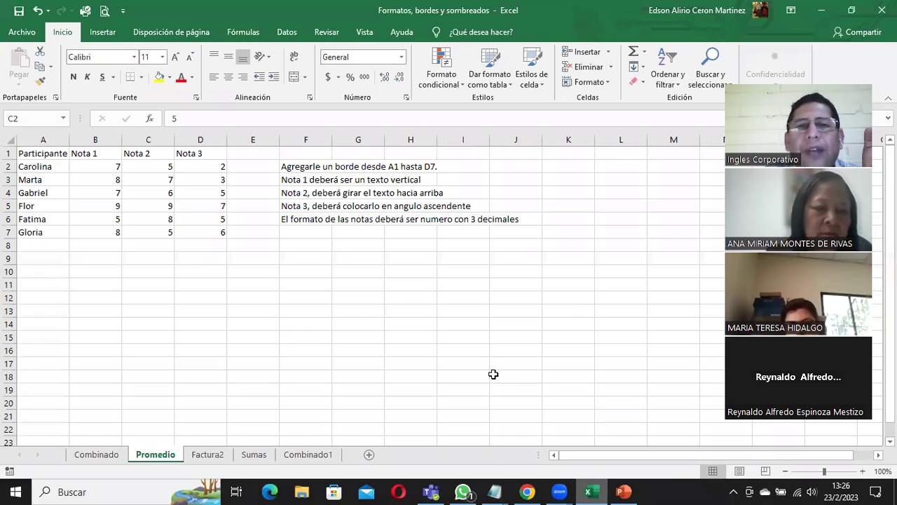
pyautogui.click(101, 169)
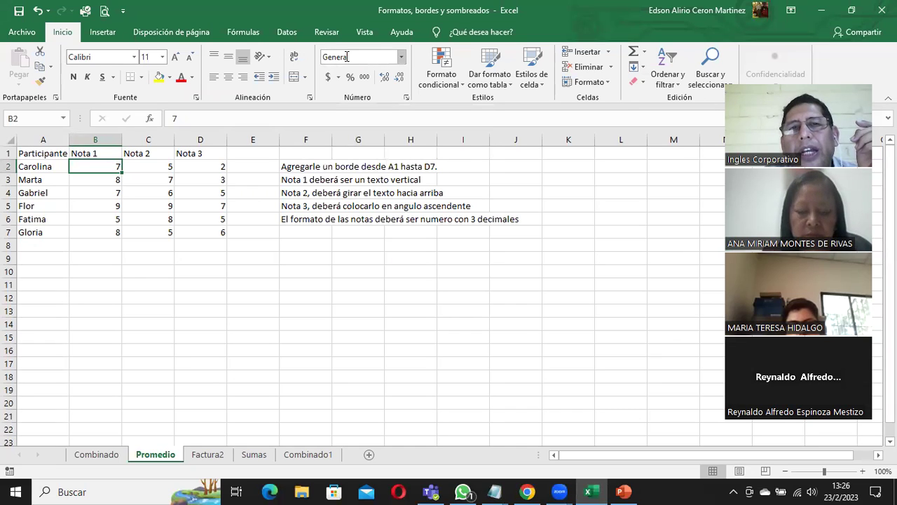
pyautogui.click(402, 56)
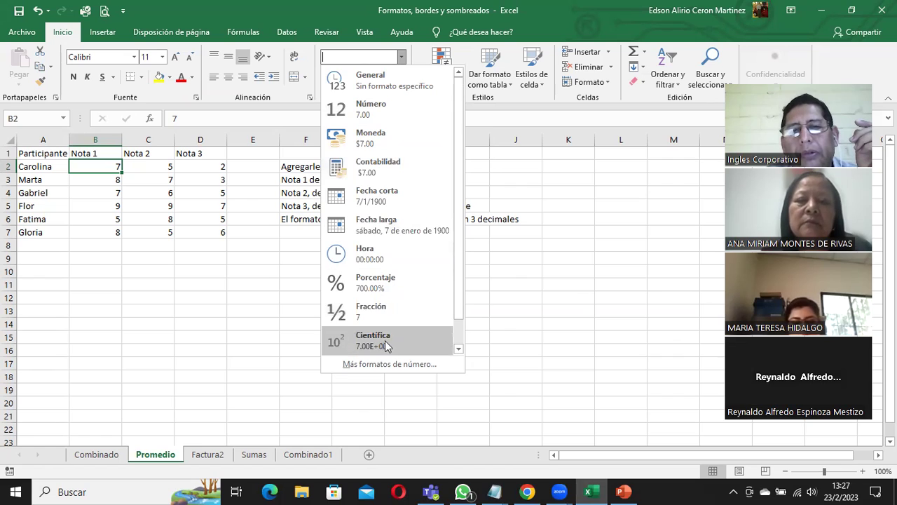
pyautogui.click(379, 55)
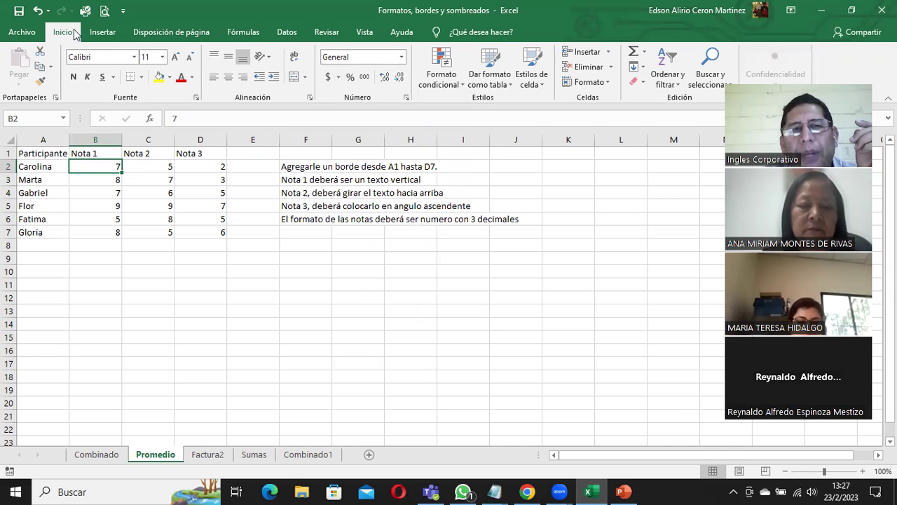
pyautogui.click(400, 61)
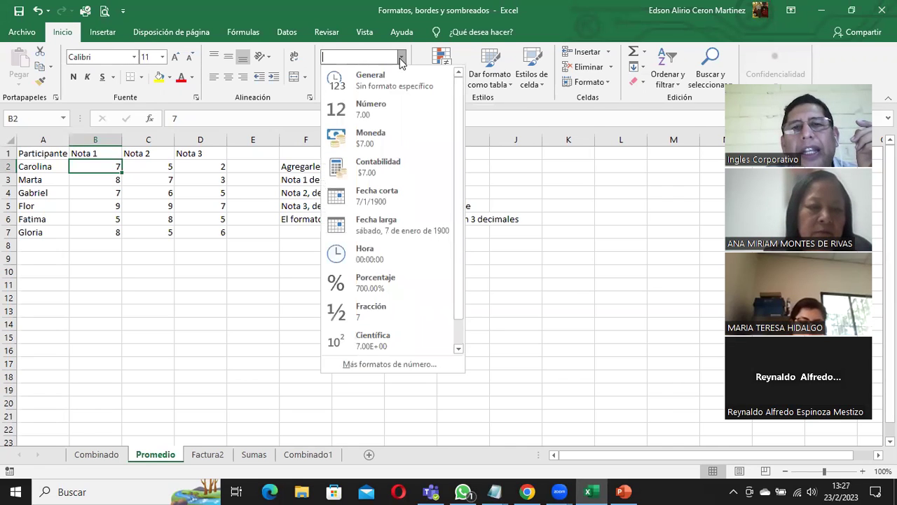
pyautogui.click(403, 110)
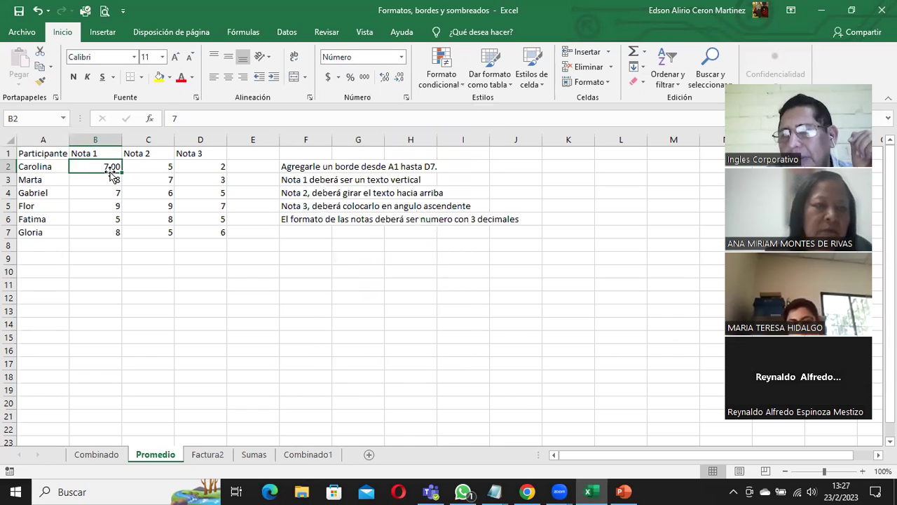
pyautogui.click(402, 61)
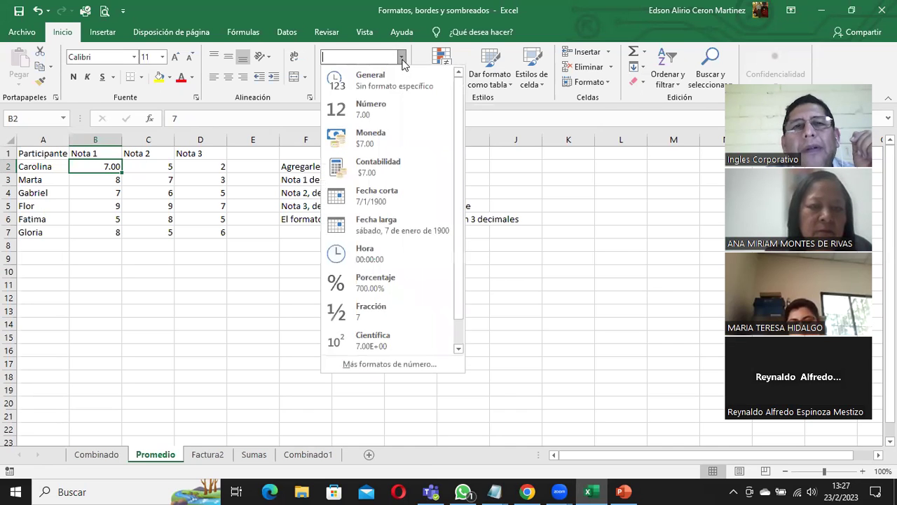
pyautogui.click(382, 77)
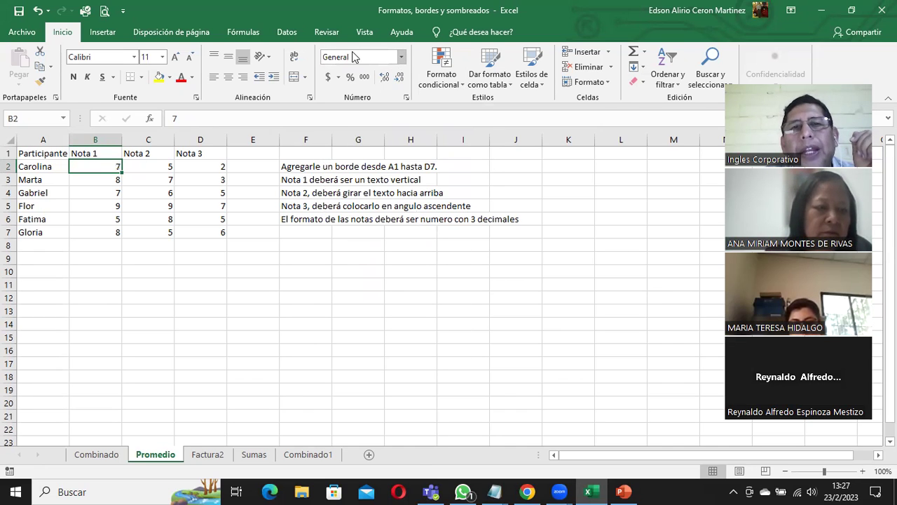
pyautogui.click(403, 59)
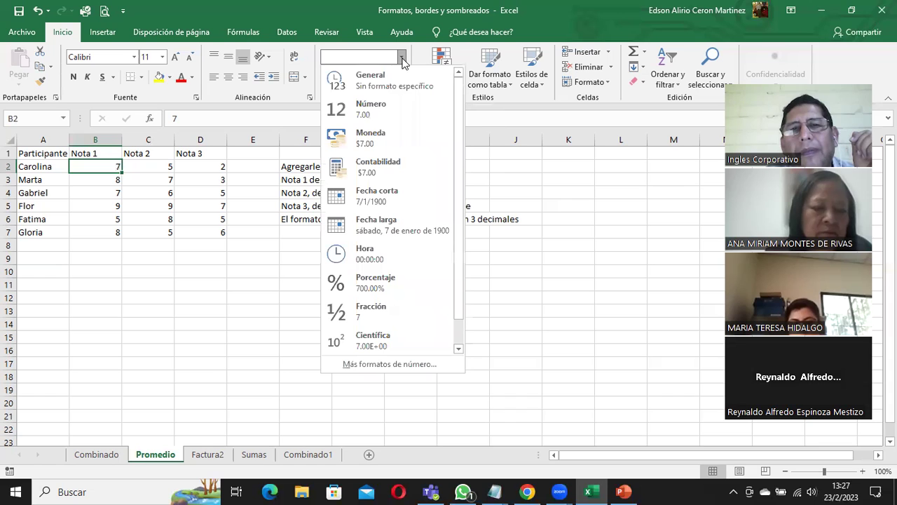
pyautogui.click(388, 137)
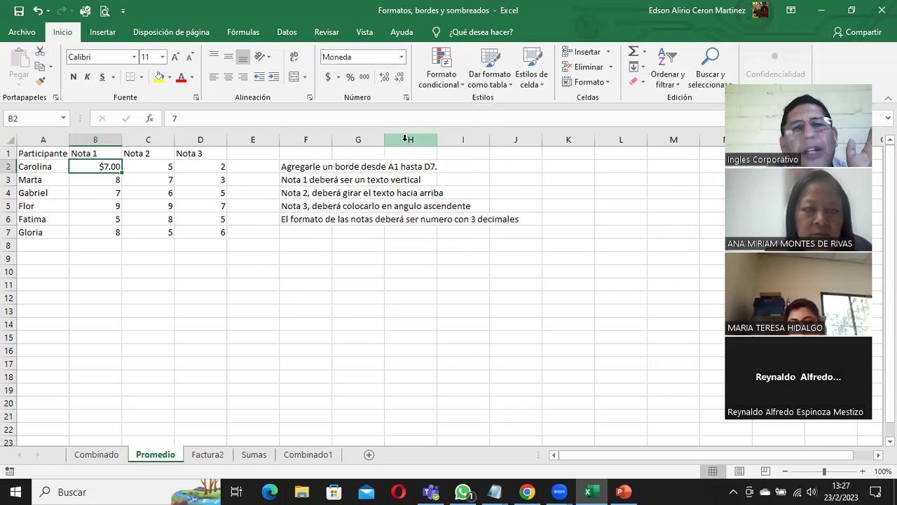
pyautogui.click(402, 57)
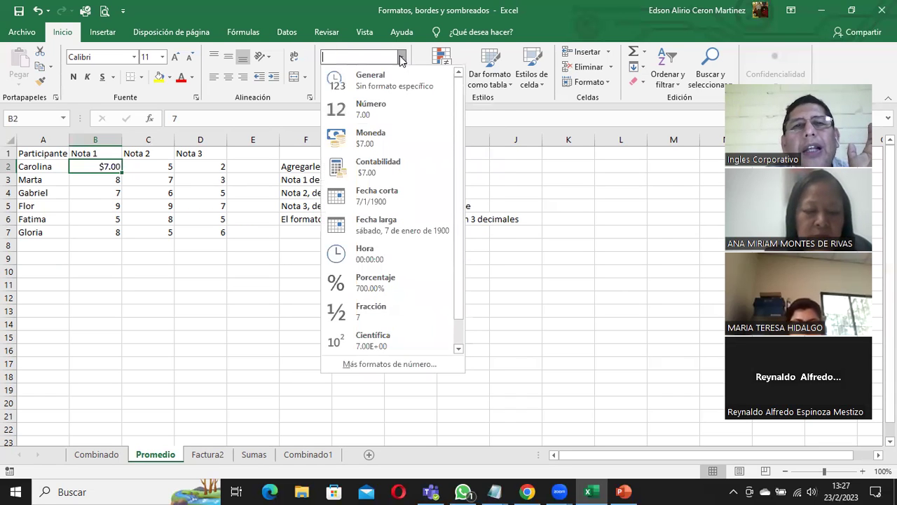
pyautogui.click(379, 166)
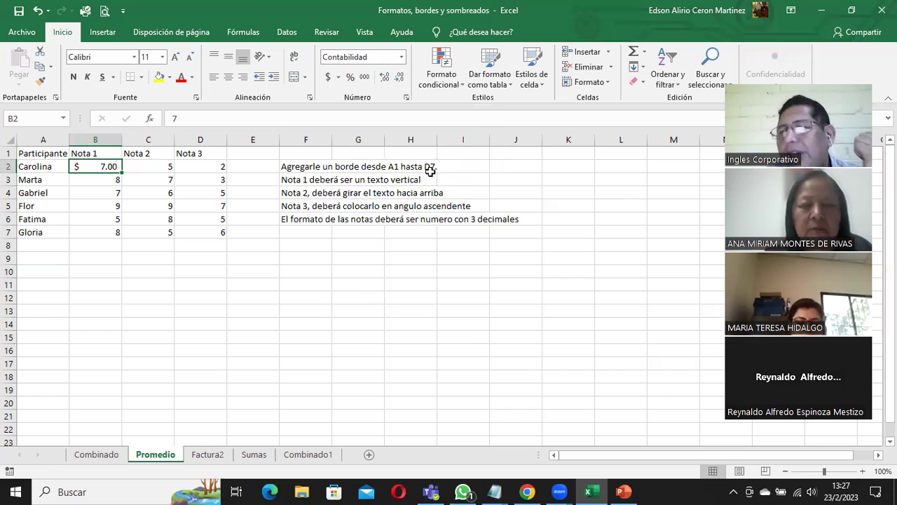
pyautogui.click(402, 57)
pyautogui.click(361, 79)
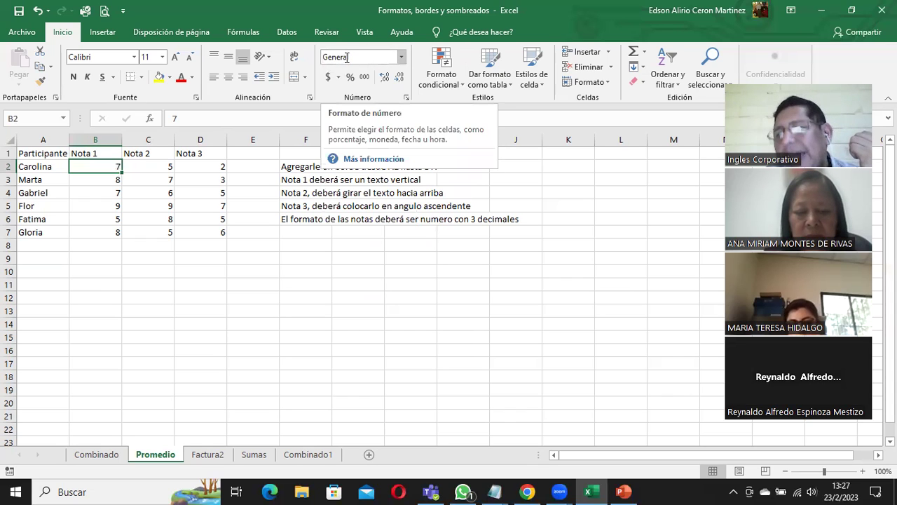
# Select the grades B2:D7 and inspect the number format list and Format Cells unchanged
pyautogui.moveTo(110, 163); pyautogui.dragTo(203, 231)
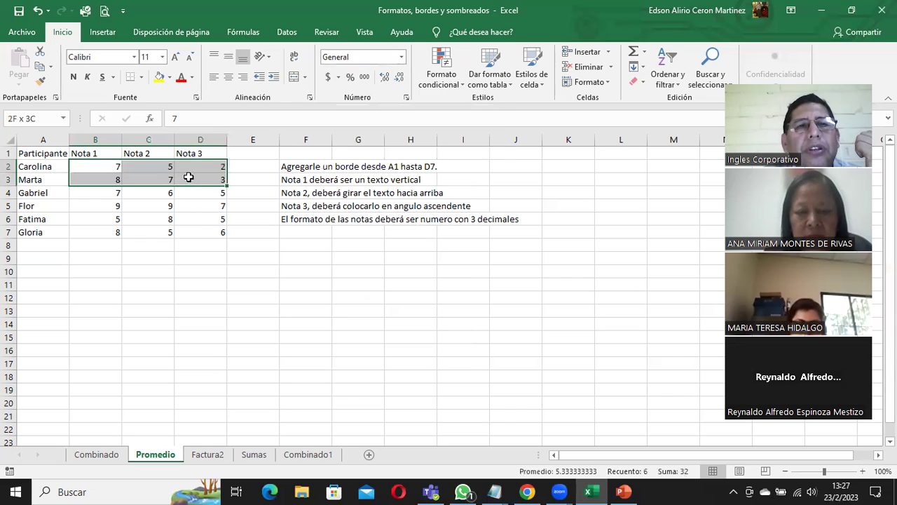
pyautogui.click(403, 59)
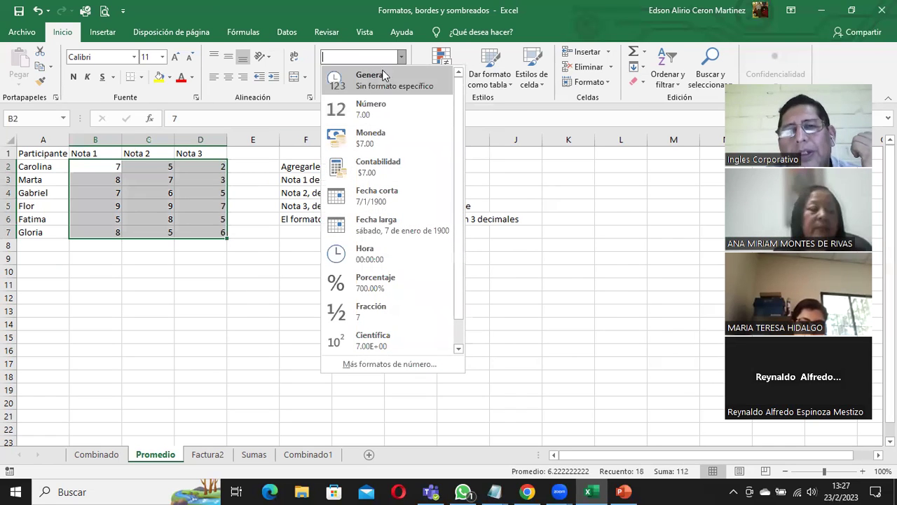
pyautogui.click(298, 22)
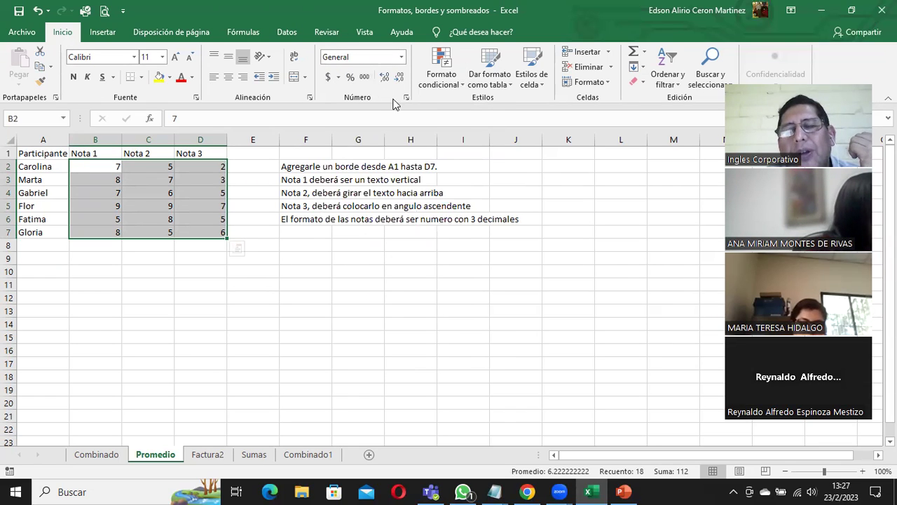
pyautogui.click(404, 99)
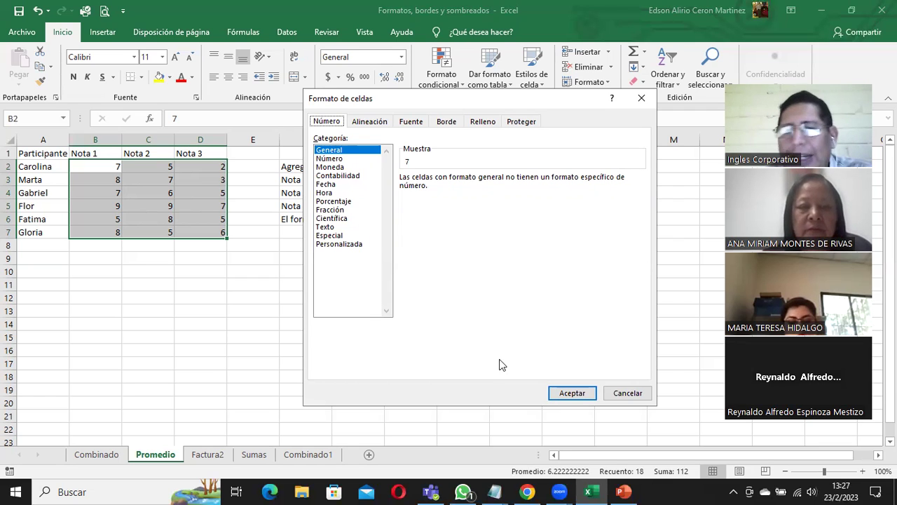
pyautogui.click(627, 392)
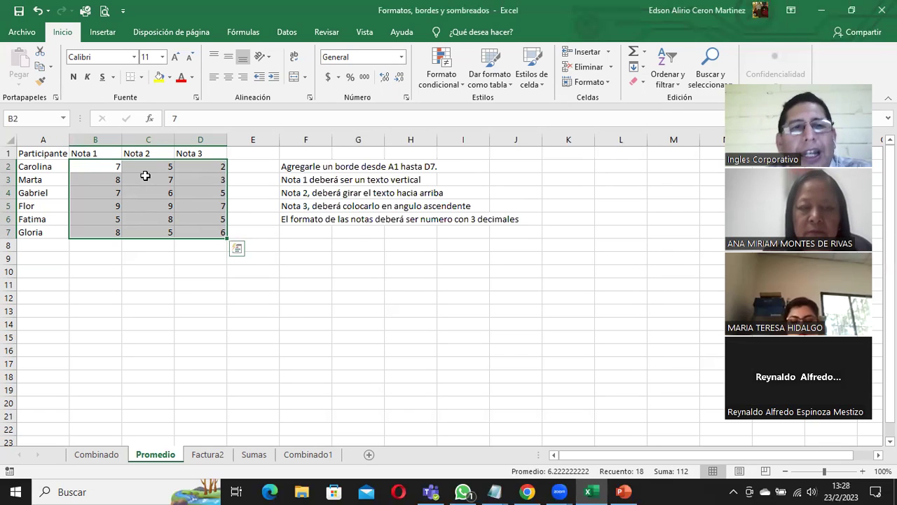
# Reopen Format Cells via right-click and ribbon, close each unchanged, and return to PowerPoint
pyautogui.rightClick(102, 167)
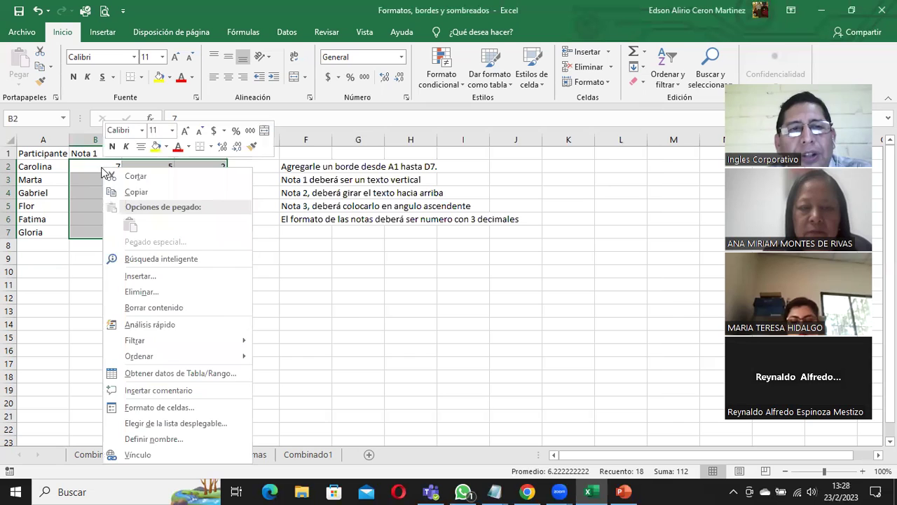
pyautogui.click(187, 409)
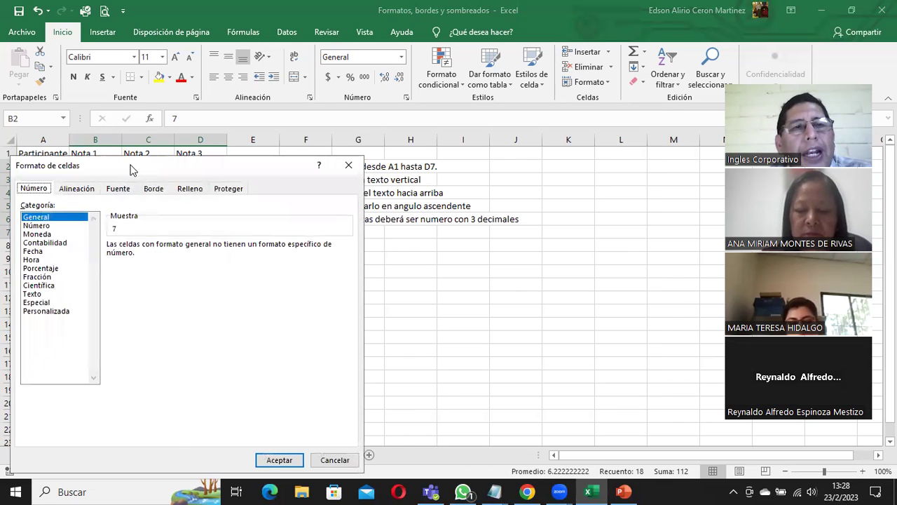
pyautogui.moveTo(132, 169); pyautogui.dragTo(387, 85)
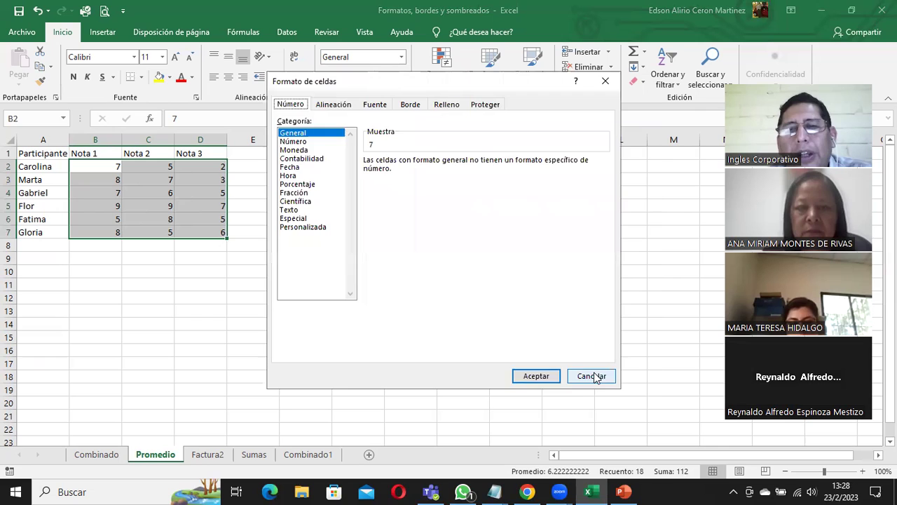
pyautogui.click(592, 375)
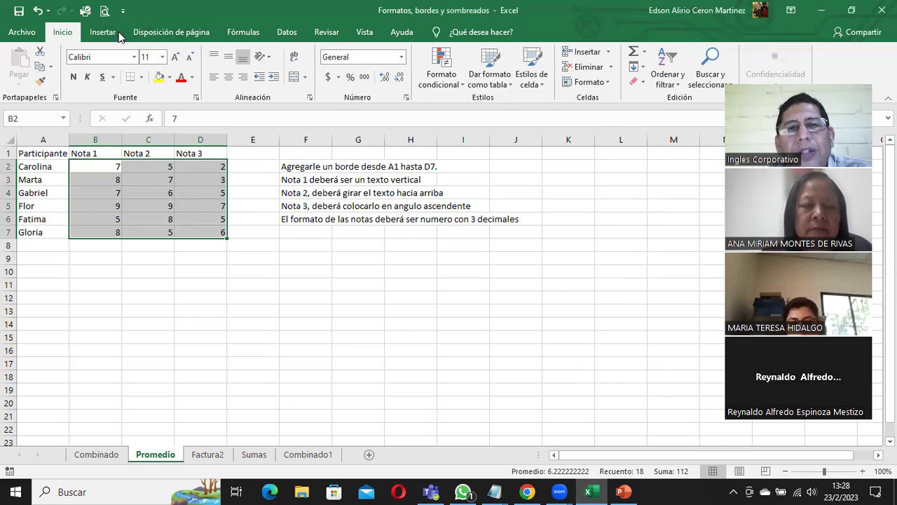
pyautogui.click(407, 99)
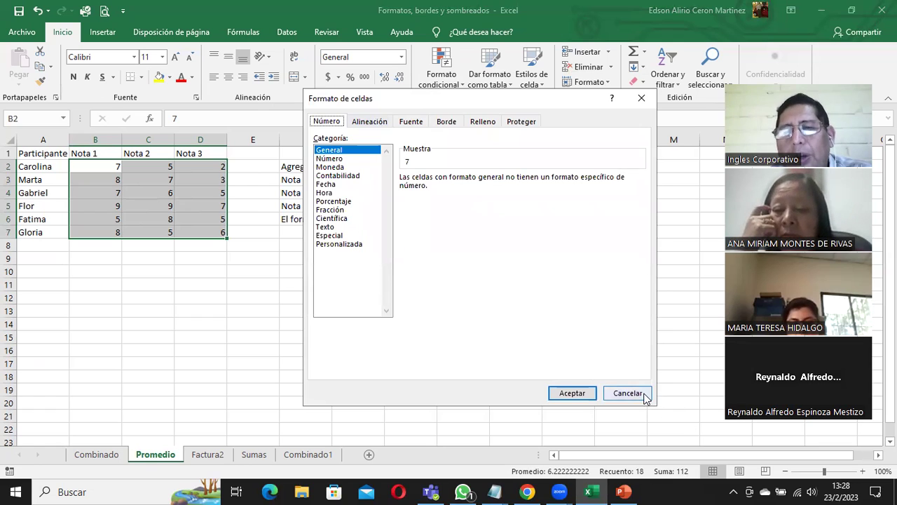
pyautogui.click(631, 394)
pyautogui.click(402, 59)
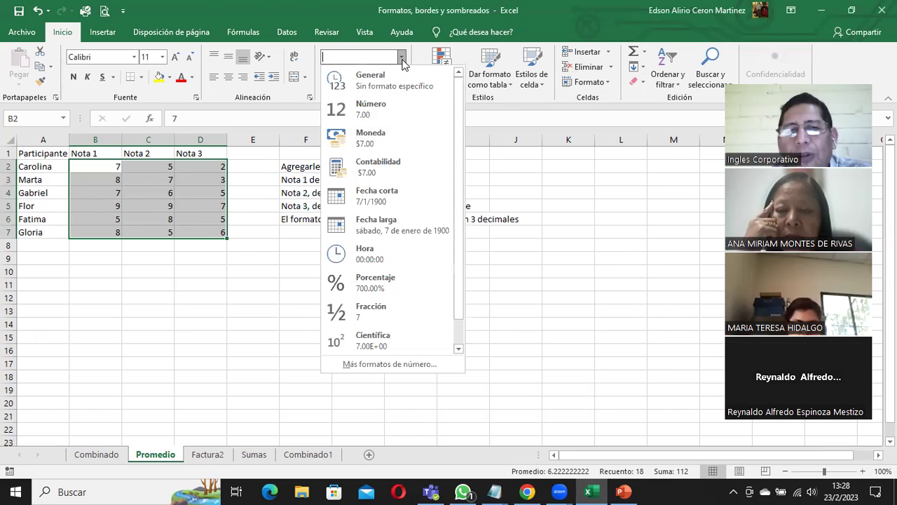
pyautogui.click(402, 59)
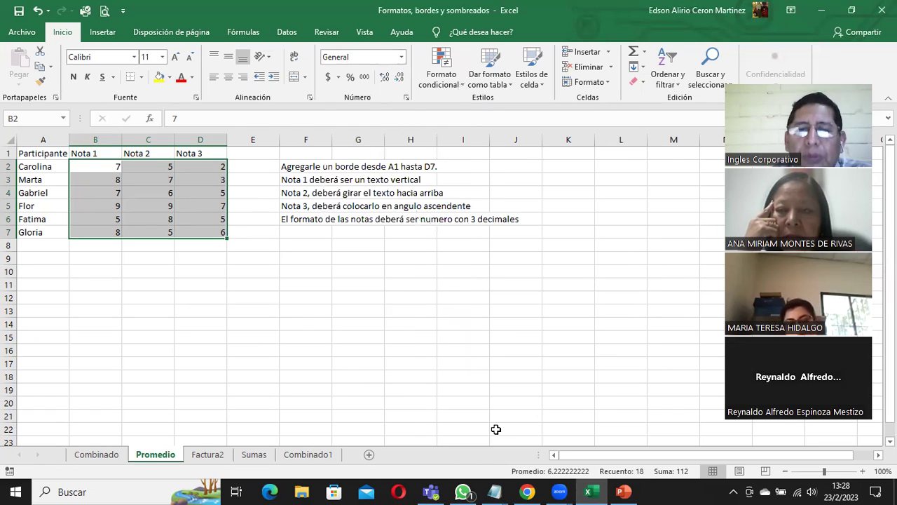
pyautogui.click(622, 490)
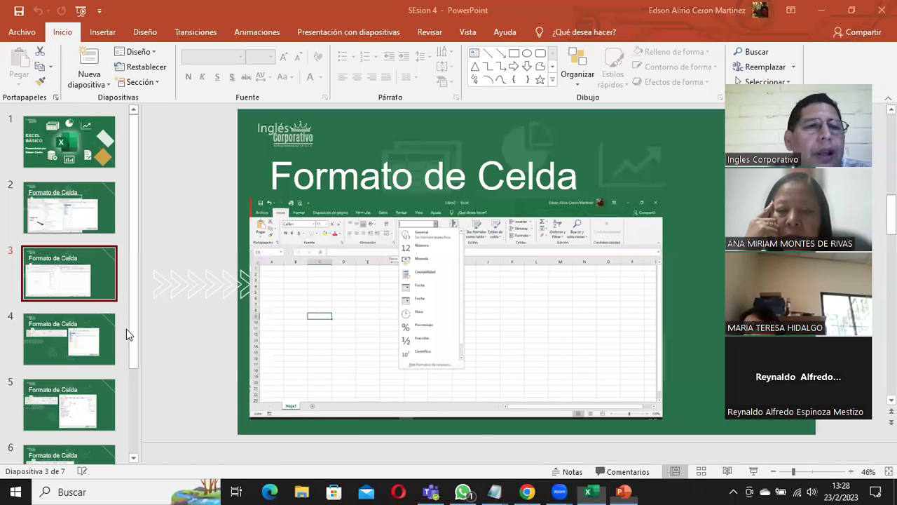
# Advance PowerPoint to slide 5 showing the Alineación tab orientation settings
pyautogui.click(98, 344)
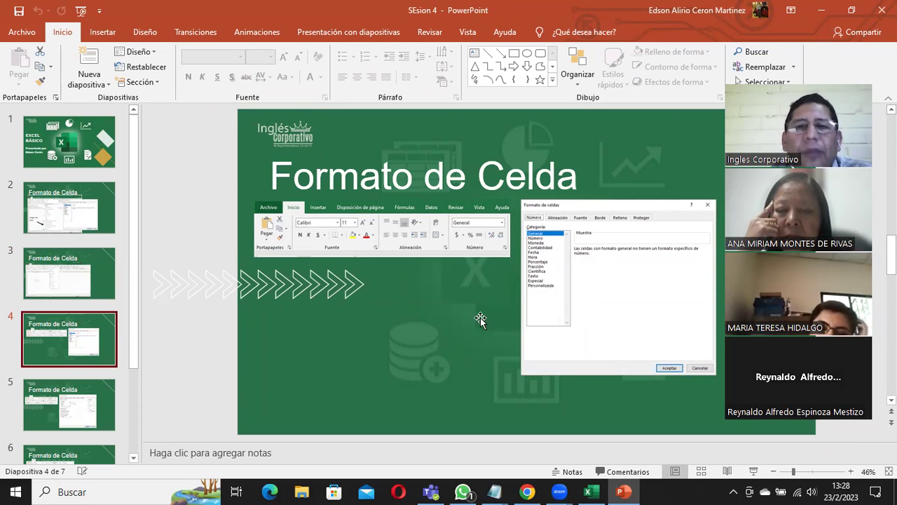
pyautogui.click(105, 401)
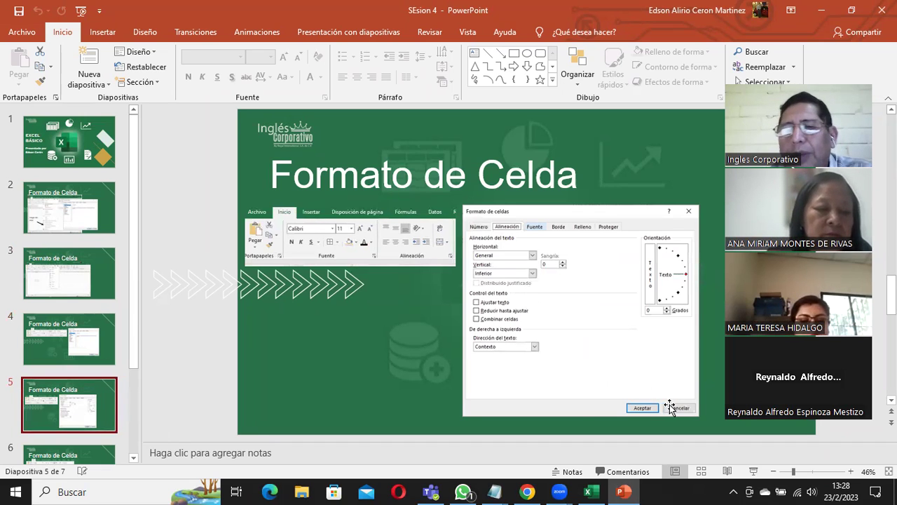
pyautogui.click(672, 408)
# Back in Excel, select the Promedio table from A1 to D7
pyautogui.click(591, 491)
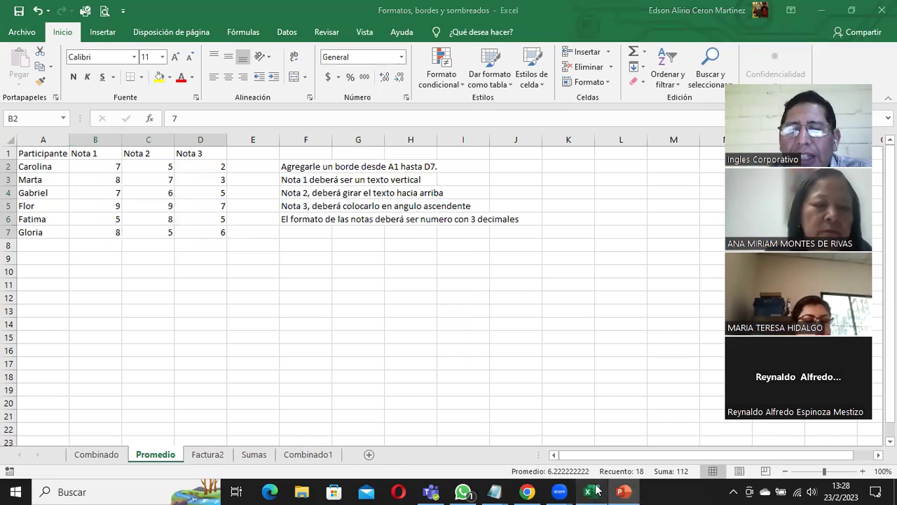
pyautogui.click(308, 321)
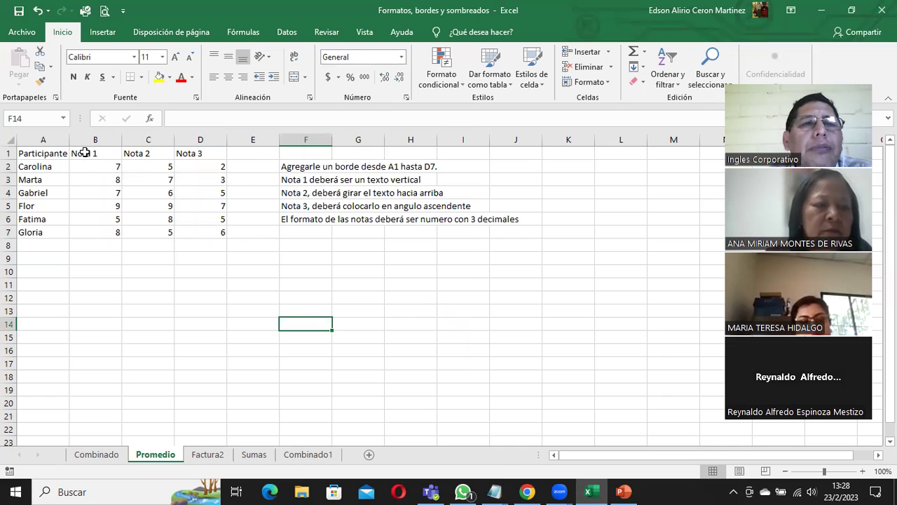
pyautogui.moveTo(17, 153); pyautogui.dragTo(219, 232)
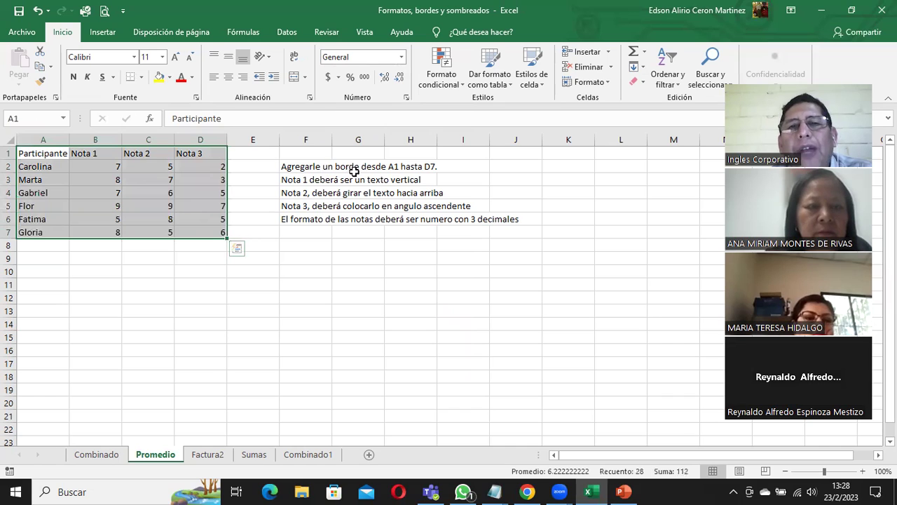
pyautogui.click(343, 272)
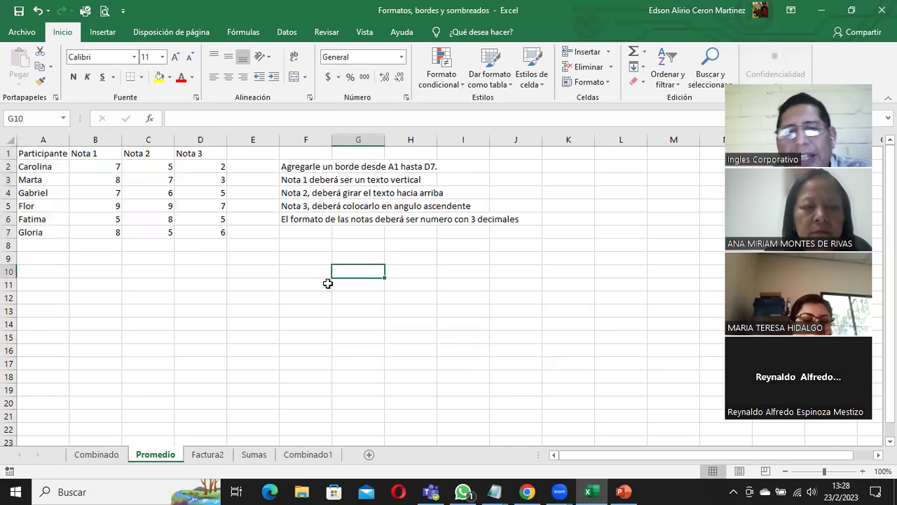
pyautogui.click(55, 154)
pyautogui.moveTo(54, 155); pyautogui.dragTo(203, 232)
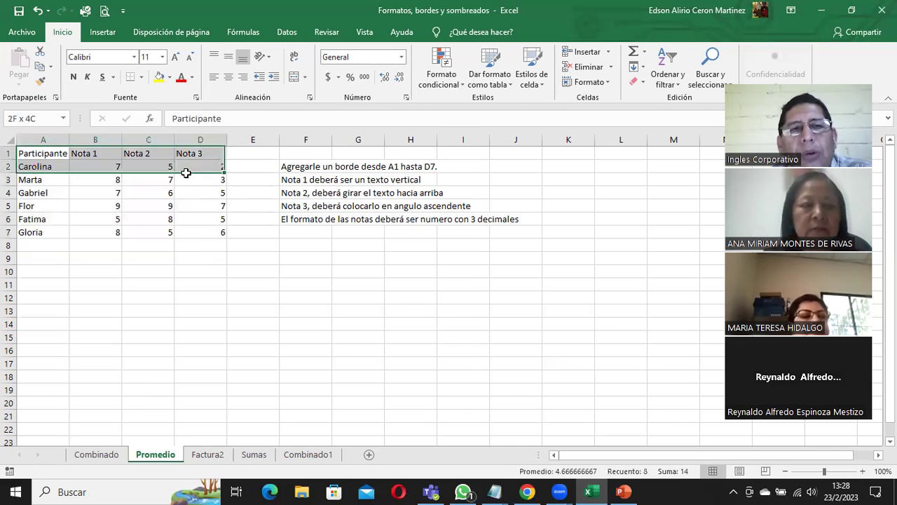
pyautogui.moveTo(47, 153); pyautogui.dragTo(209, 235)
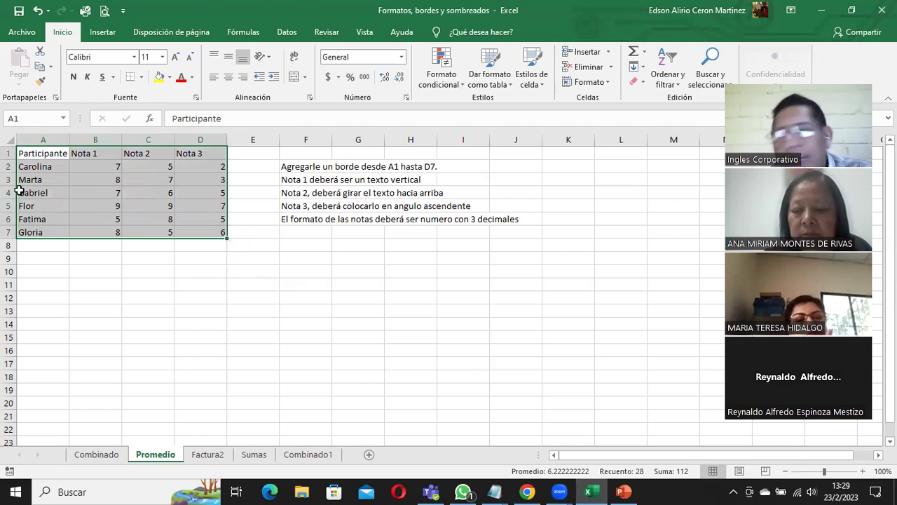
pyautogui.click(37, 154)
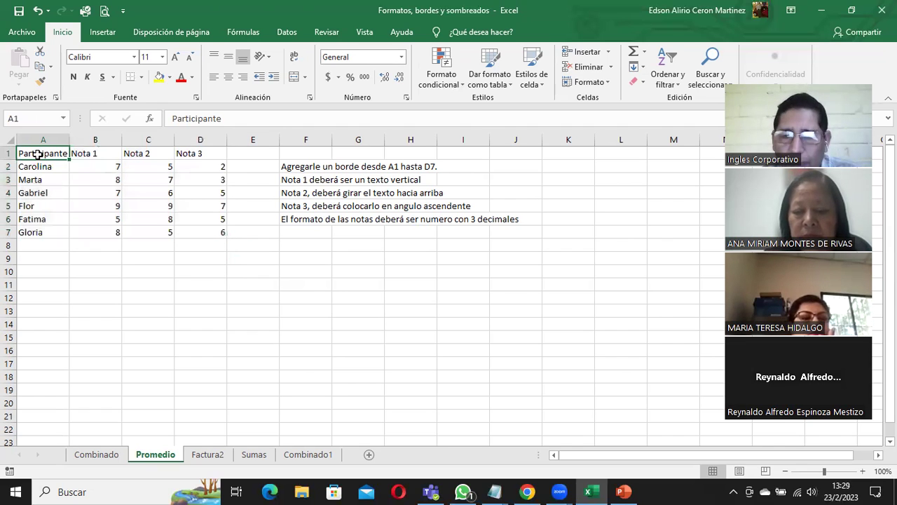
pyautogui.hotkey('shift', 'Down')
pyautogui.hotkey('shift', 'Down')
pyautogui.hotkey('shift', 'Down')
pyautogui.hotkey('shift', 'Down')
pyautogui.hotkey('shift', 'Down')
pyautogui.hotkey('shift', 'Down')
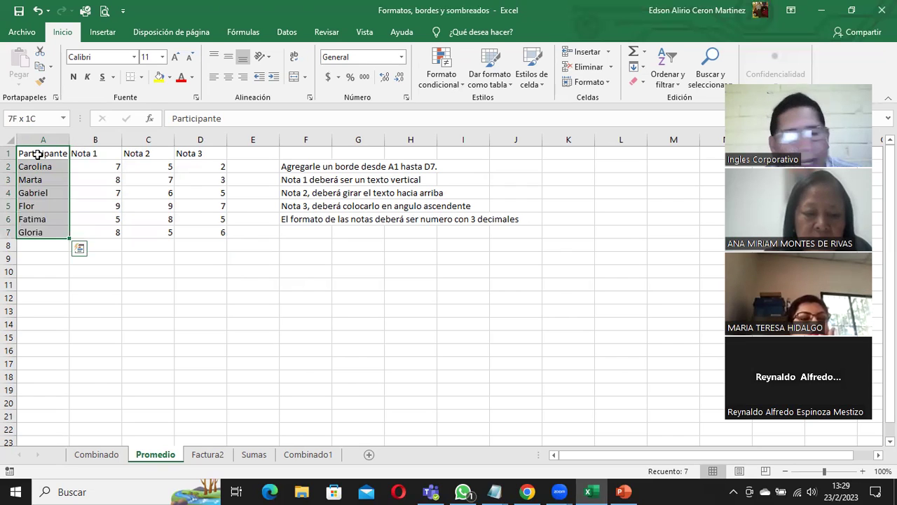
pyautogui.hotkey('shift', 'Right')
pyautogui.hotkey('shift', 'Right')
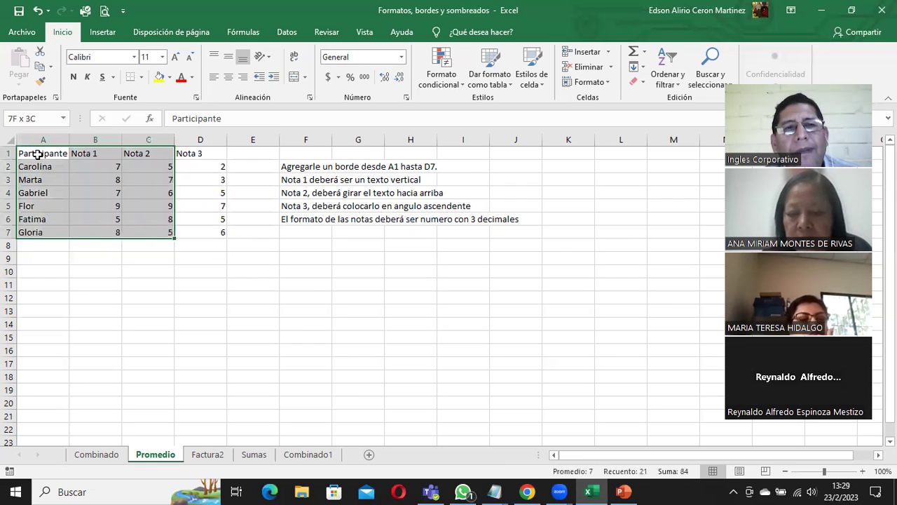
pyautogui.hotkey('shift', 'Right')
pyautogui.hotkey('shift', 'Right')
pyautogui.hotkey('shift', 'Left')
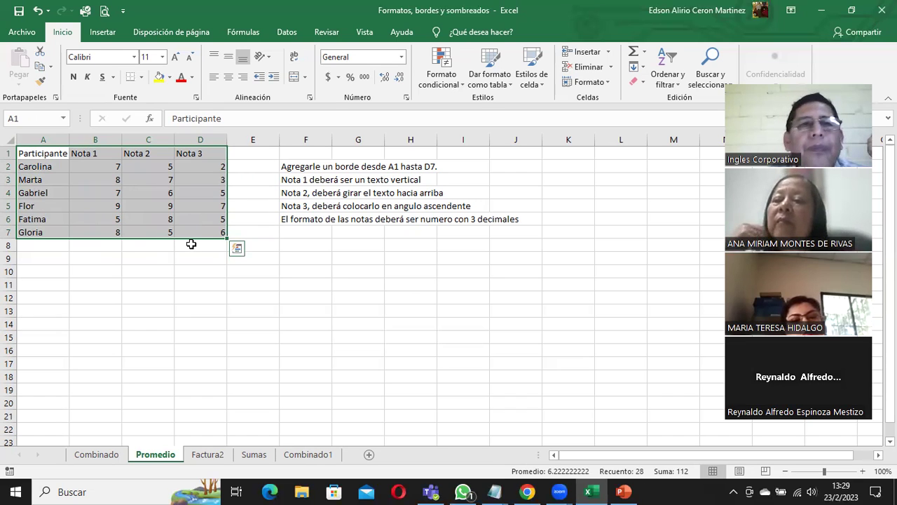
# Add left, top, right, bottom and inside vertical and horizontal borders to A1:D7
pyautogui.click(408, 99)
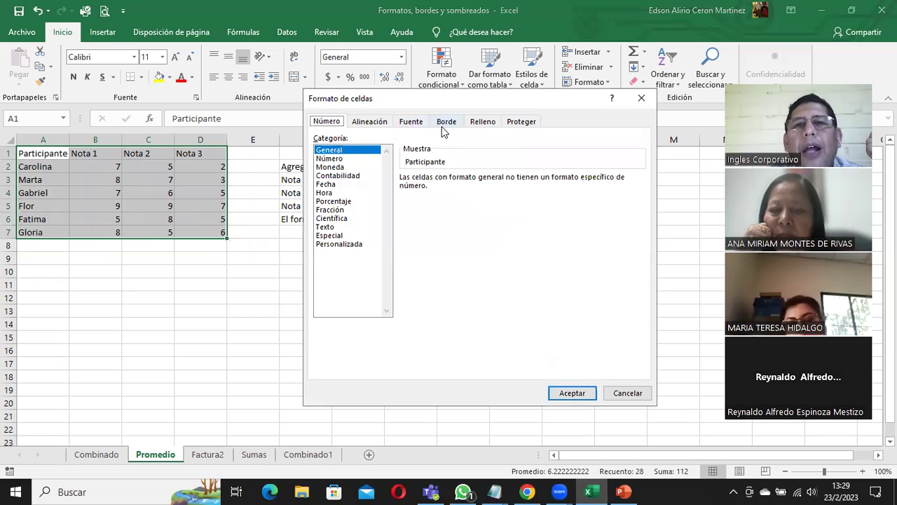
pyautogui.click(446, 122)
pyautogui.click(451, 231)
pyautogui.click(512, 208)
pyautogui.click(549, 235)
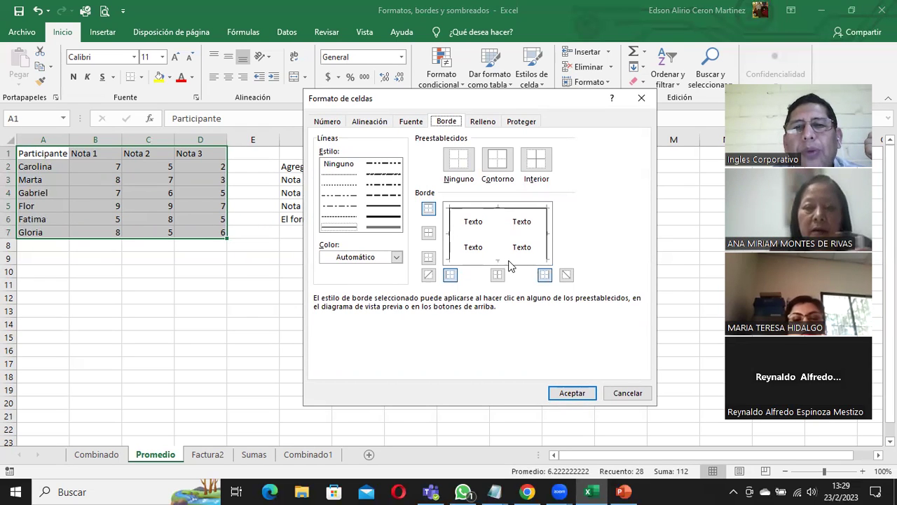
pyautogui.click(510, 260)
pyautogui.click(496, 237)
pyautogui.click(483, 236)
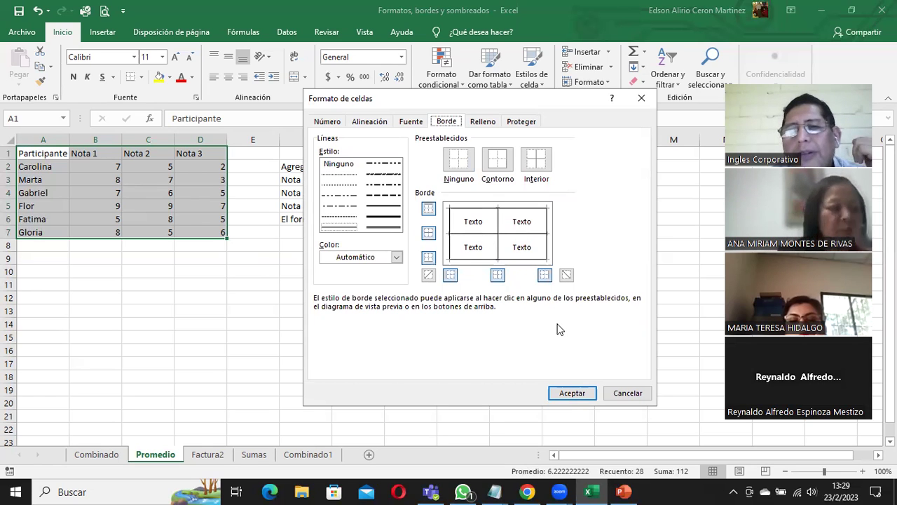
pyautogui.click(572, 394)
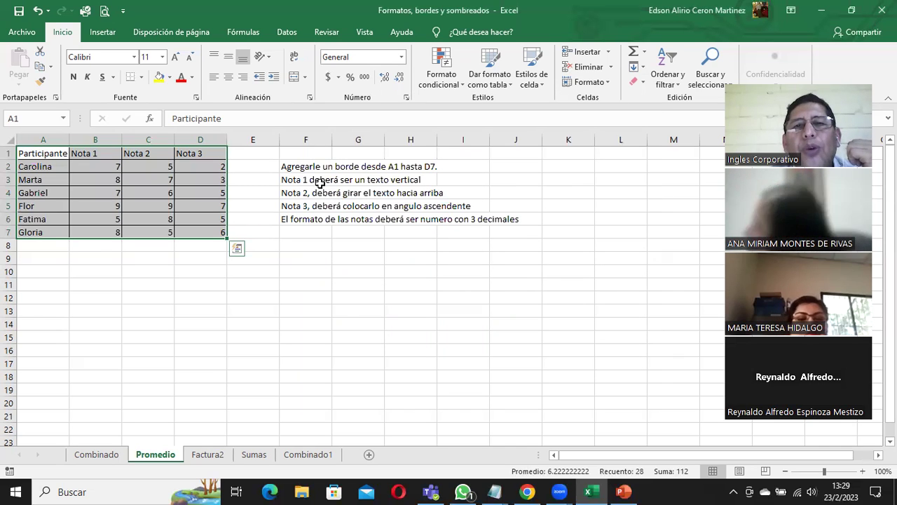
pyautogui.click(93, 154)
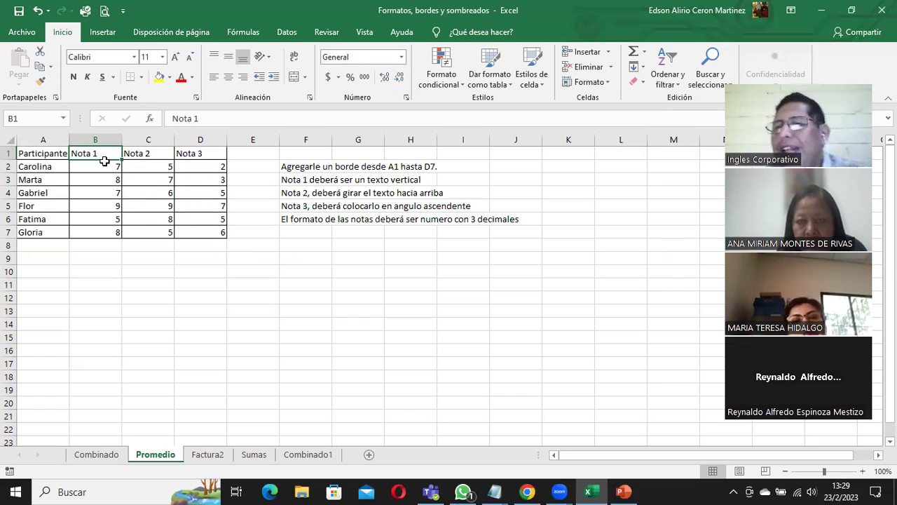
pyautogui.click(406, 99)
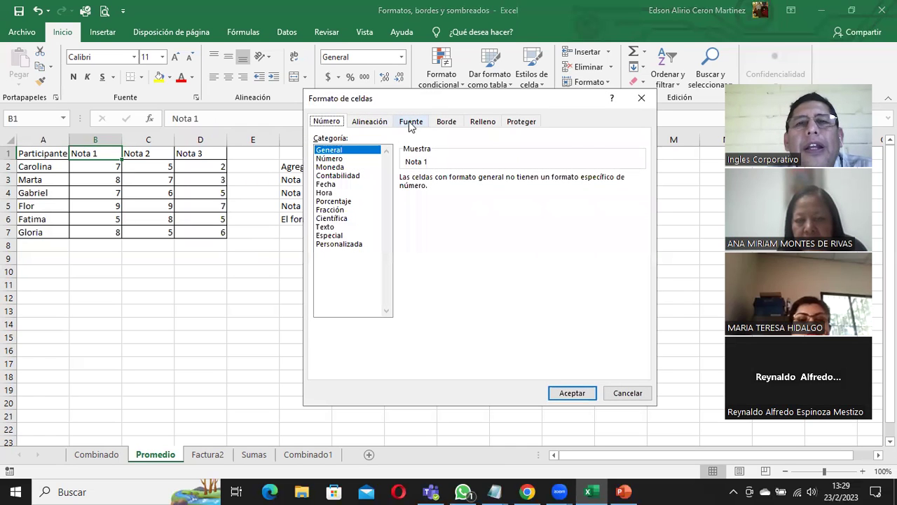
pyautogui.click(383, 125)
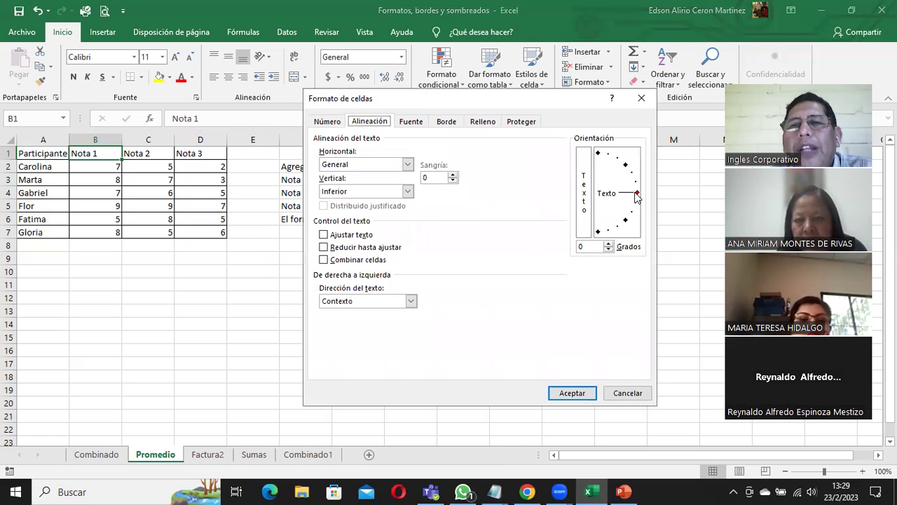
pyautogui.moveTo(636, 194); pyautogui.dragTo(597, 161)
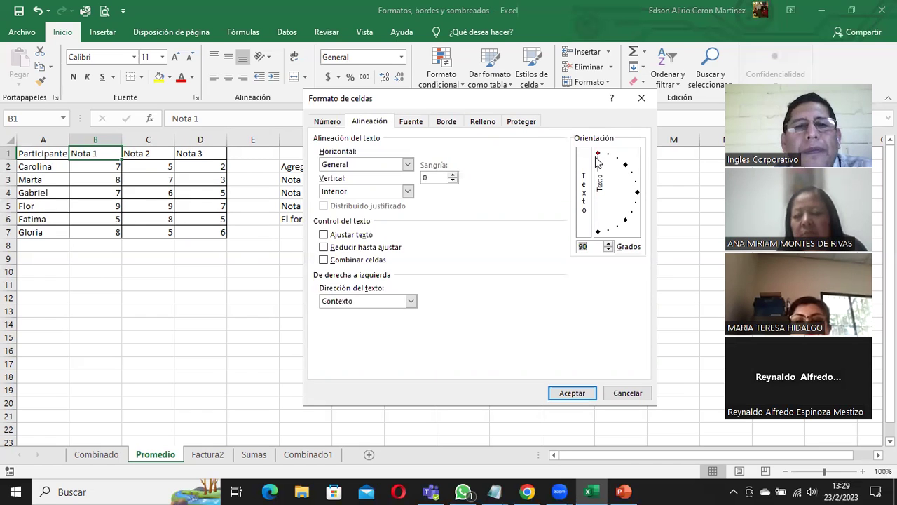
pyautogui.click(575, 394)
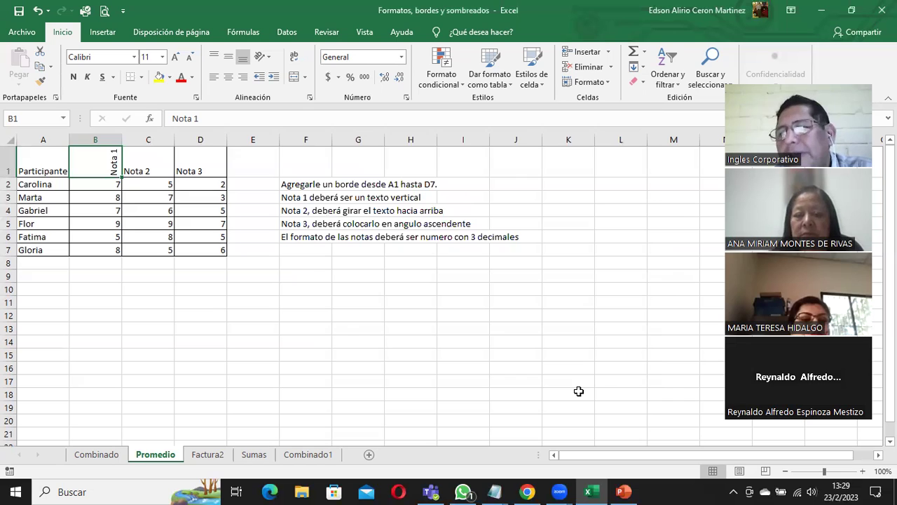
pyautogui.click(37, 11)
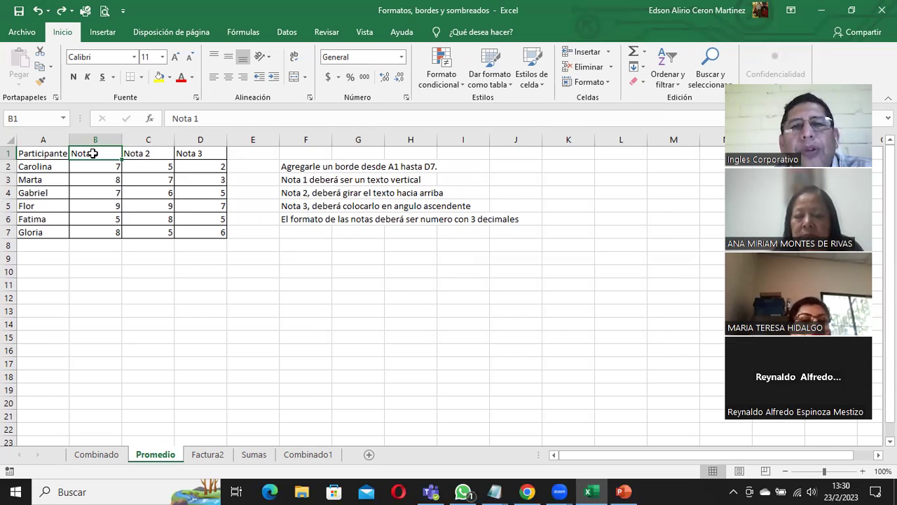
pyautogui.click(410, 98)
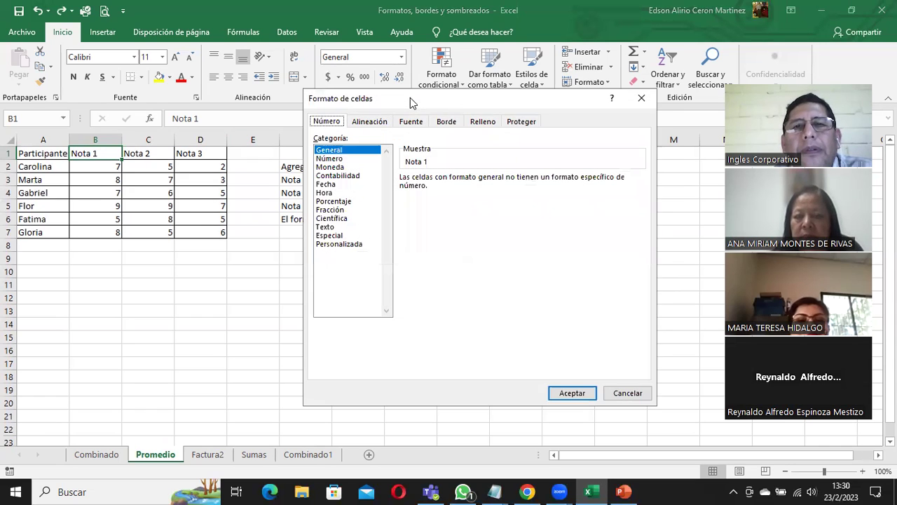
pyautogui.click(377, 123)
pyautogui.moveTo(637, 193); pyautogui.dragTo(598, 152)
pyautogui.click(589, 164)
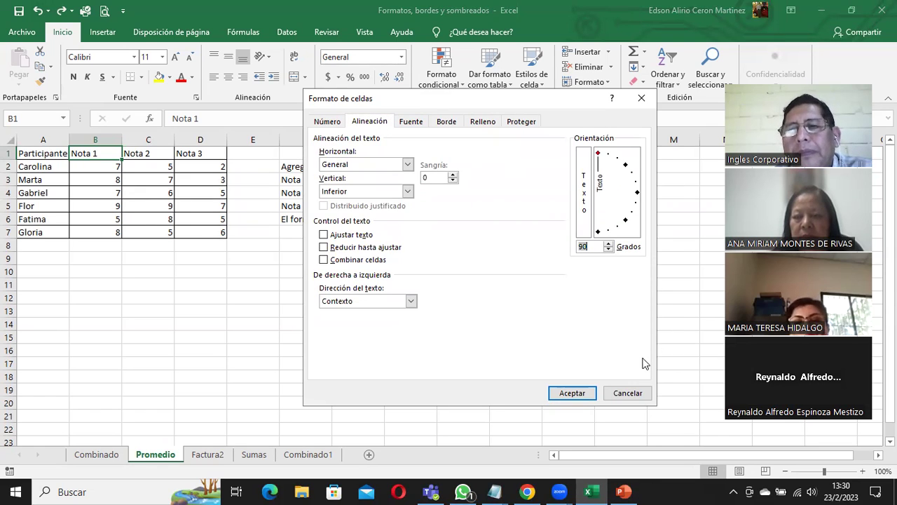
pyautogui.click(586, 398)
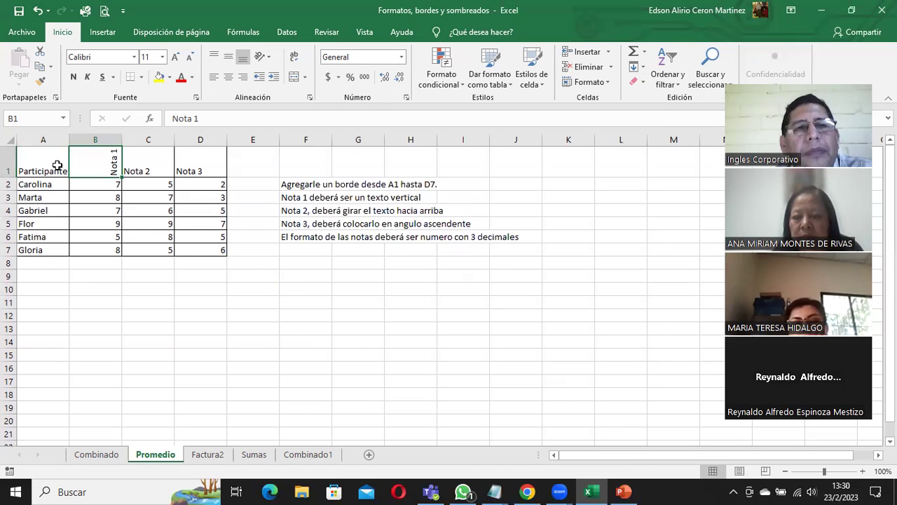
pyautogui.click(38, 11)
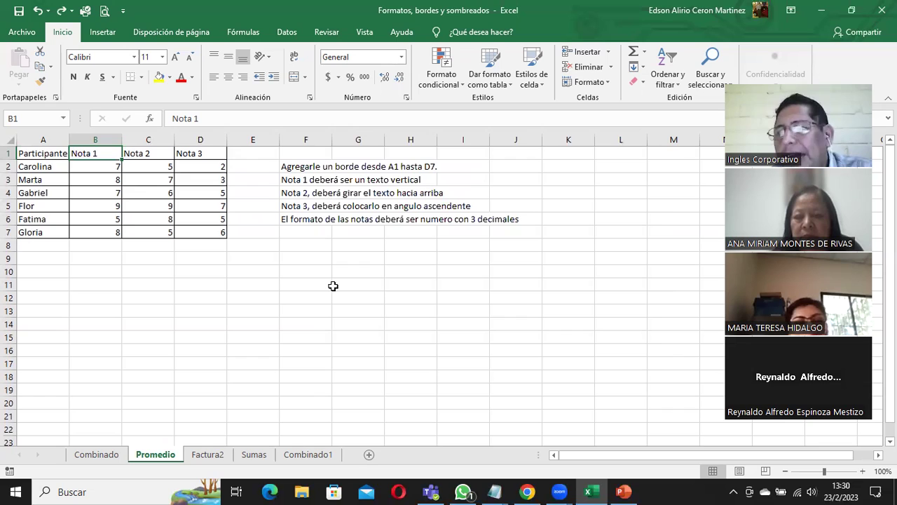
# Set the Nota 1 header in B1 to Vertical Text, stacking its letters
pyautogui.click(269, 59)
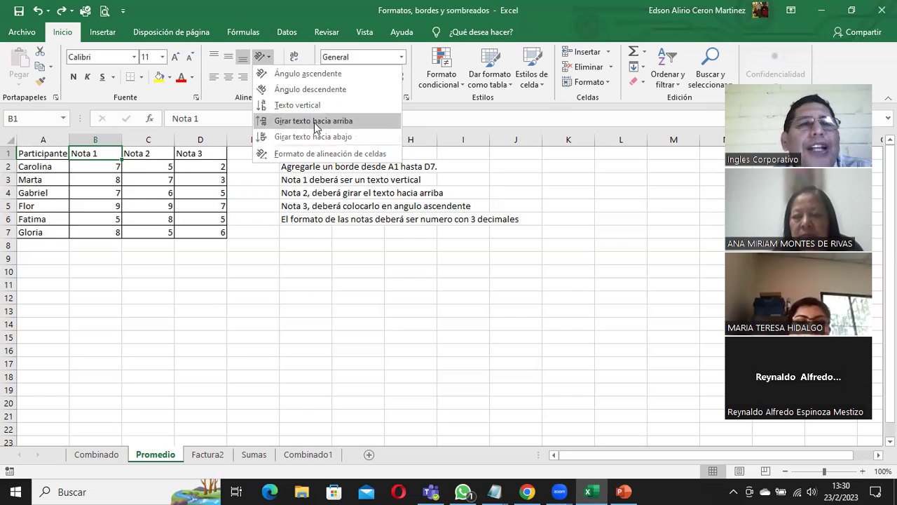
pyautogui.click(315, 122)
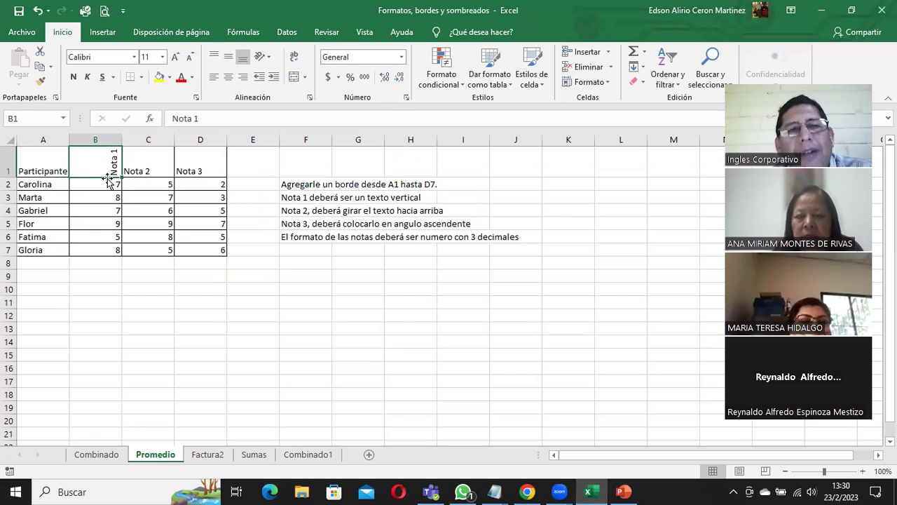
pyautogui.click(265, 57)
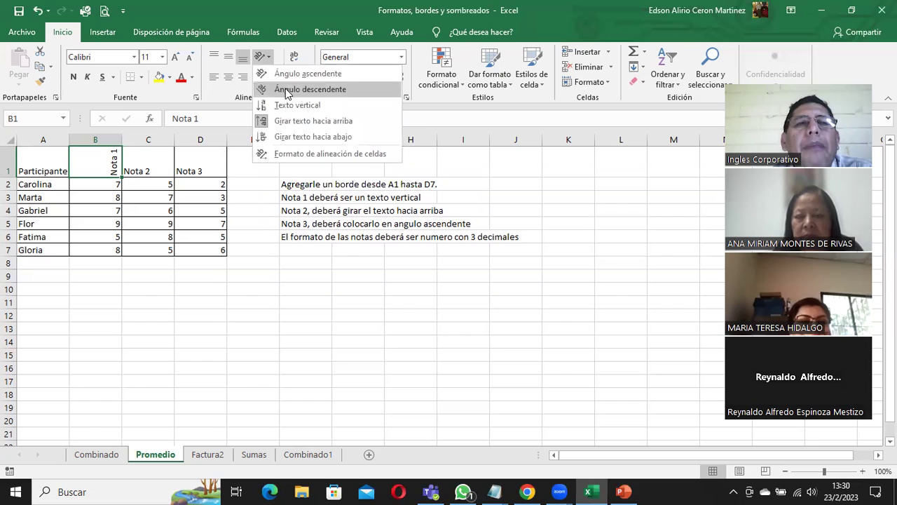
pyautogui.click(298, 106)
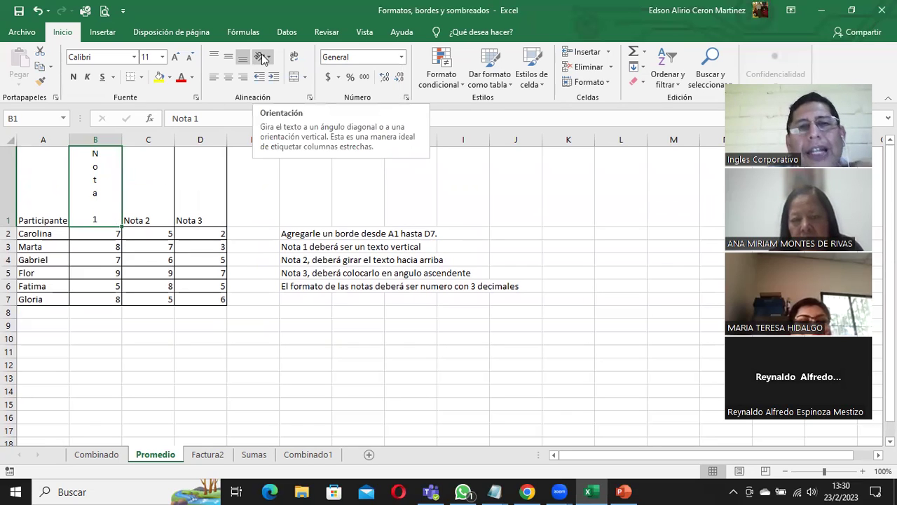
# Review the Format Cells Alineación orientation settings without changes, then select Nota 2 in C1
pyautogui.click(407, 97)
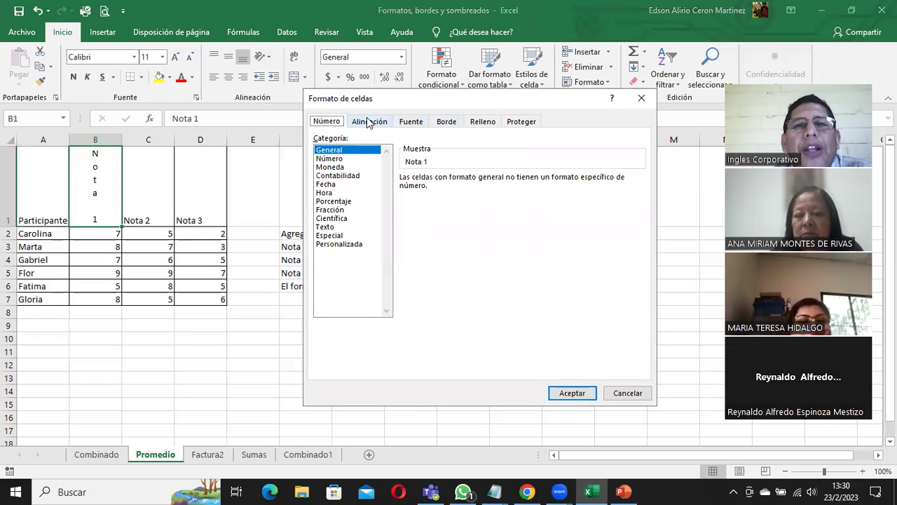
pyautogui.click(370, 121)
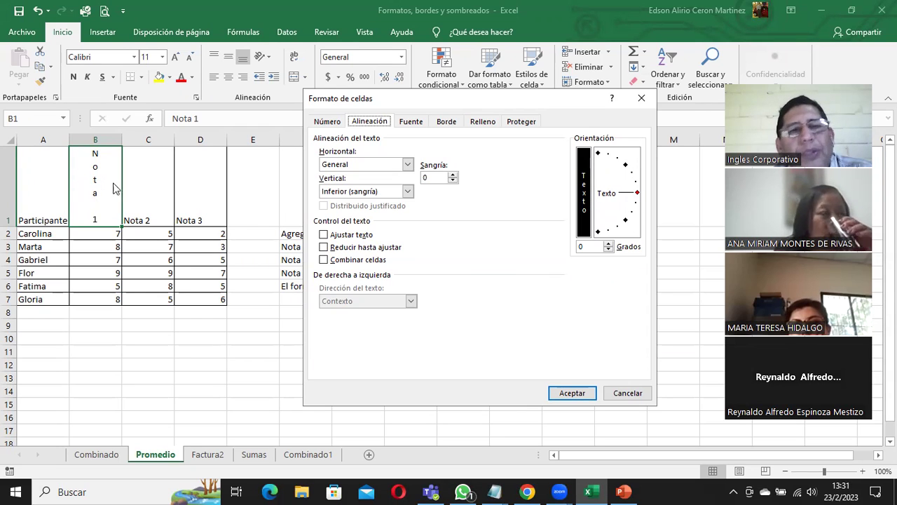
pyautogui.click(628, 393)
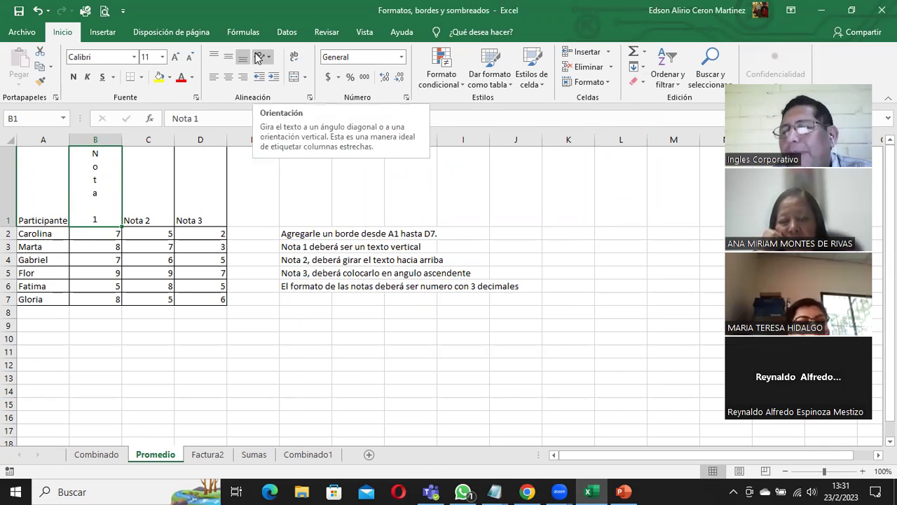
pyautogui.click(410, 260)
pyautogui.click(144, 197)
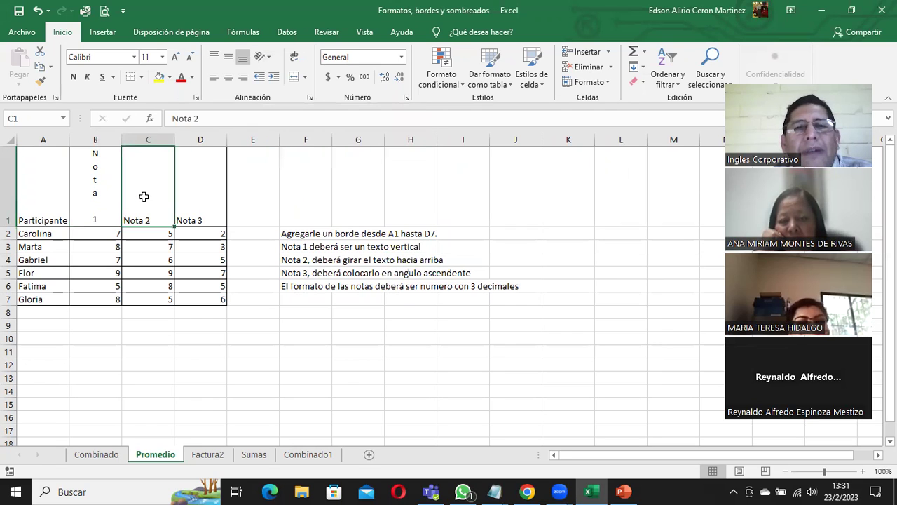
# Rotate the Nota 2 header up and tilt Nota 3 to Angle Counterclockwise
pyautogui.click(268, 58)
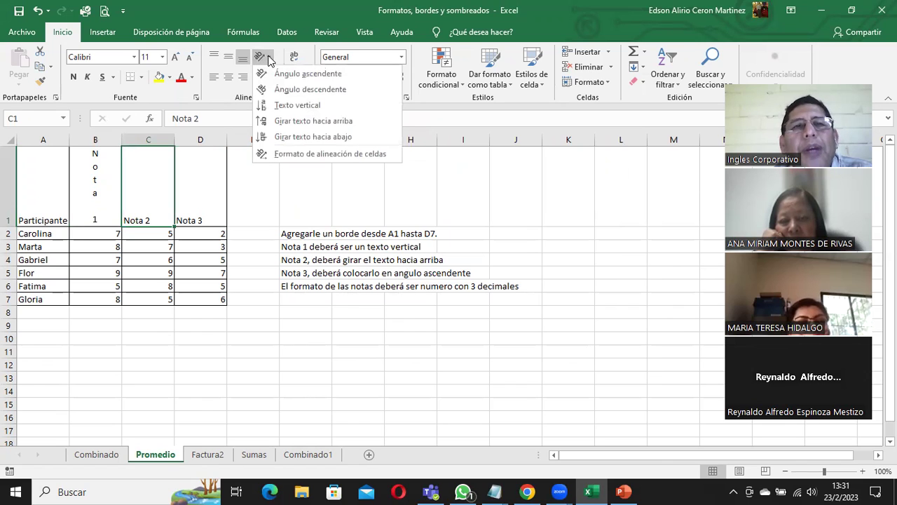
pyautogui.click(318, 122)
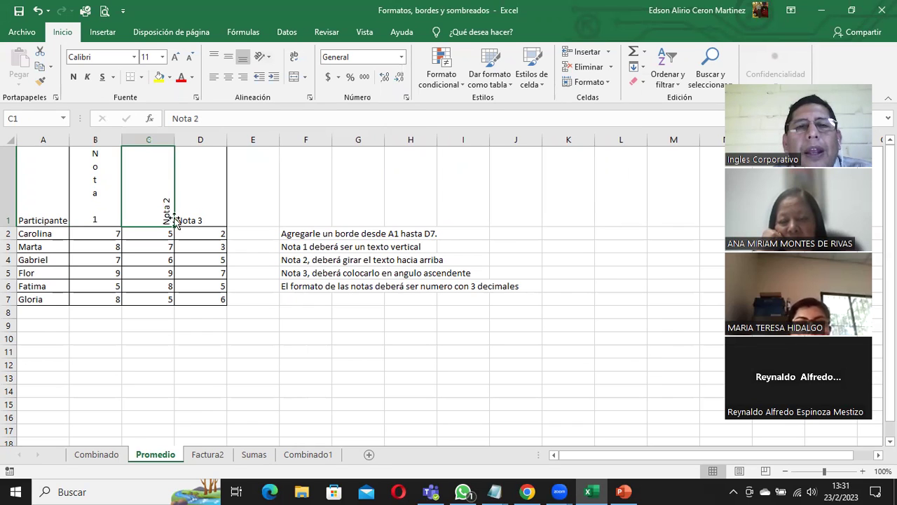
pyautogui.click(194, 219)
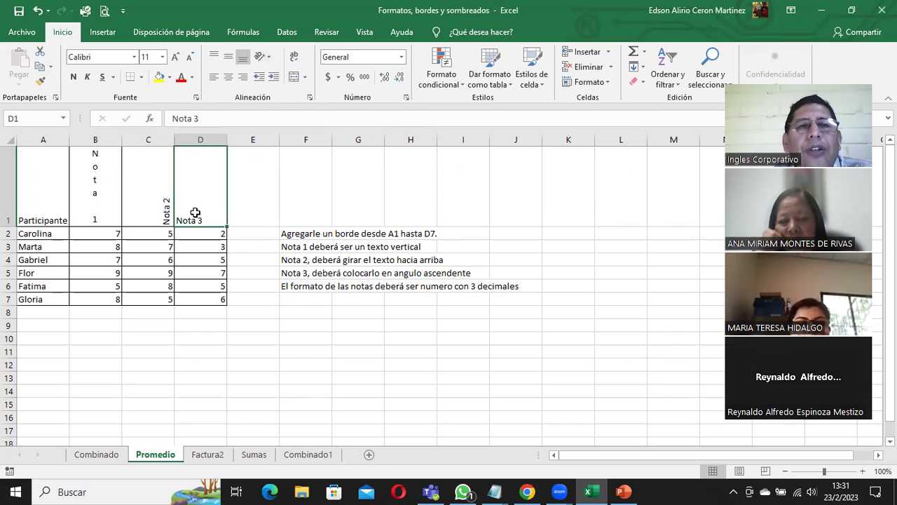
pyautogui.click(268, 58)
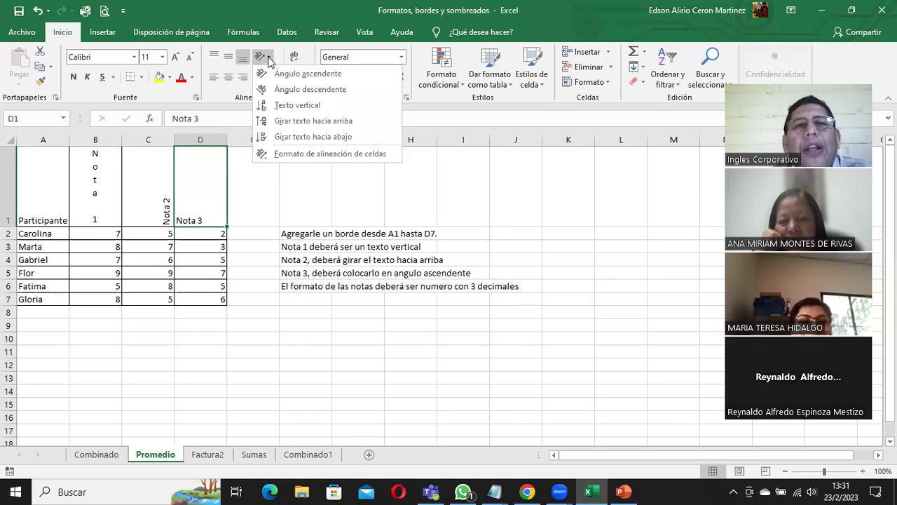
pyautogui.click(298, 74)
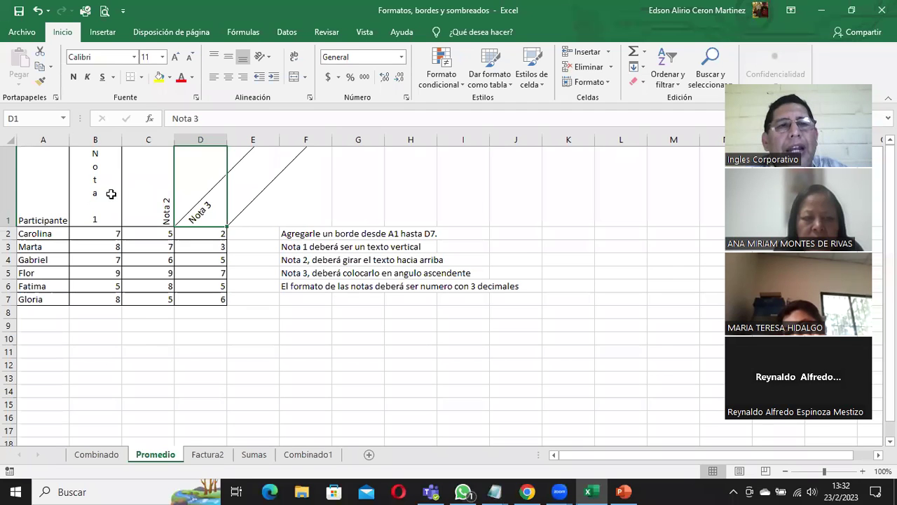
pyautogui.click(93, 197)
pyautogui.click(153, 203)
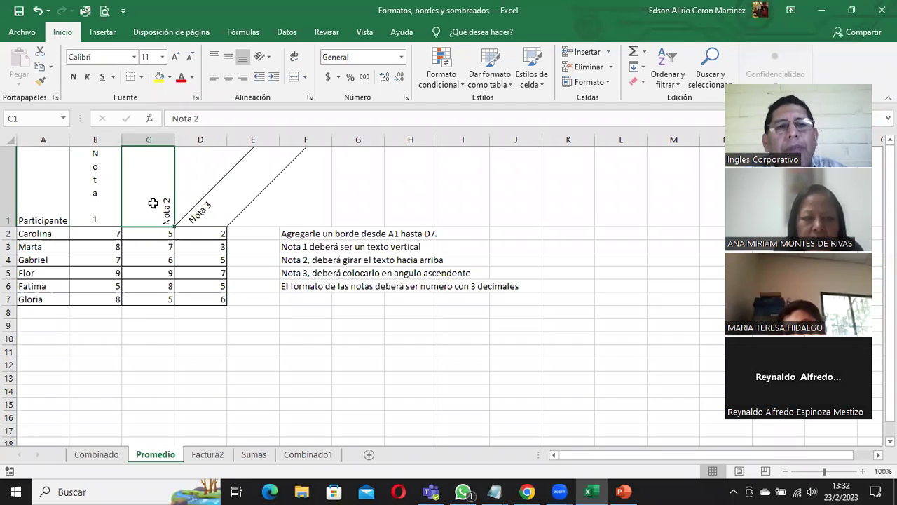
pyautogui.click(203, 206)
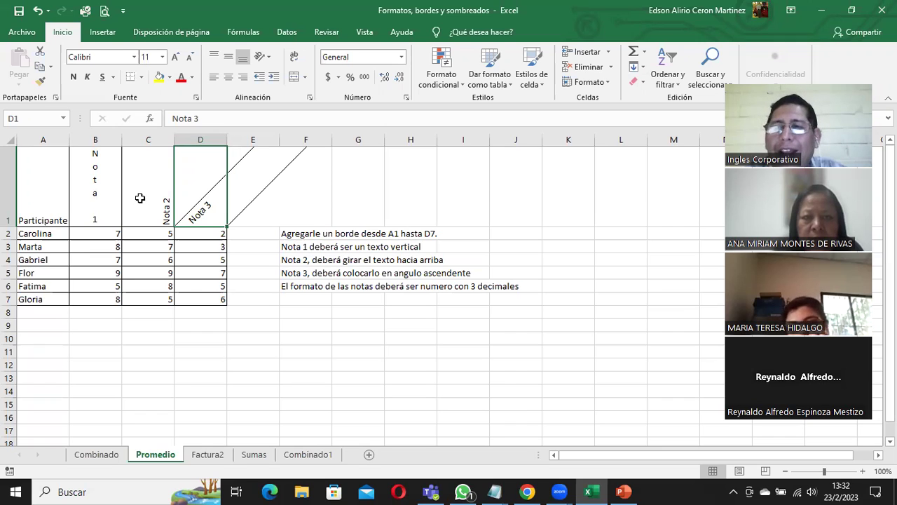
pyautogui.click(105, 182)
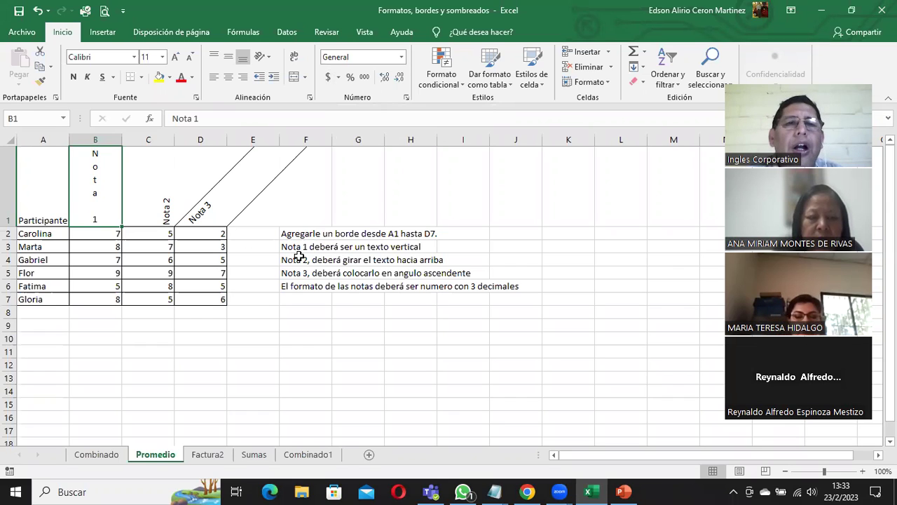
pyautogui.click(307, 287)
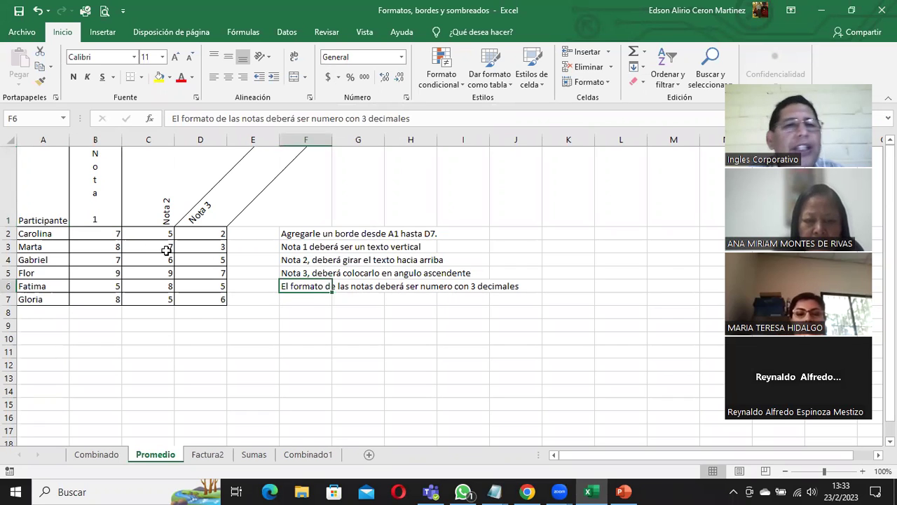
# Format grades B2:D7 as Número with 3 decimal places, e.g. 7.000
pyautogui.moveTo(98, 234)
pyautogui.mouseDown()
pyautogui.moveTo(205, 287)
pyautogui.moveTo(206, 298)
pyautogui.mouseUp()
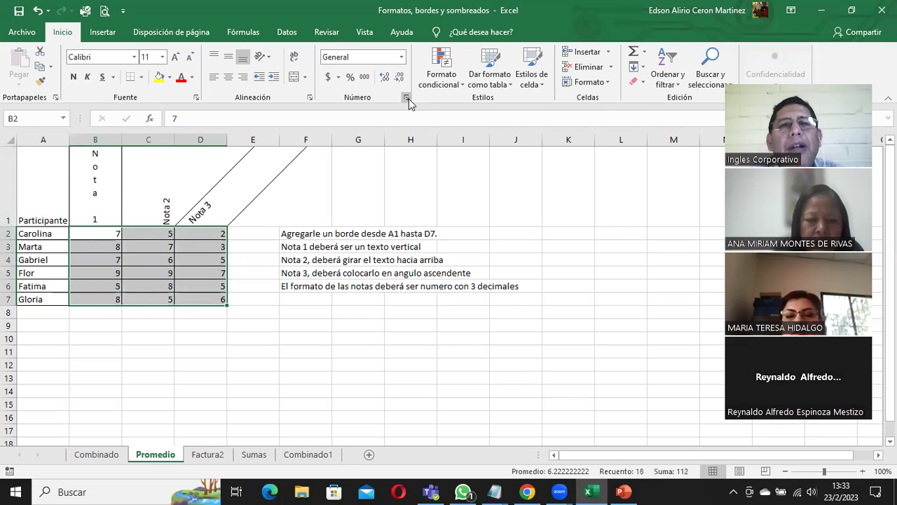
pyautogui.click(407, 98)
pyautogui.click(329, 159)
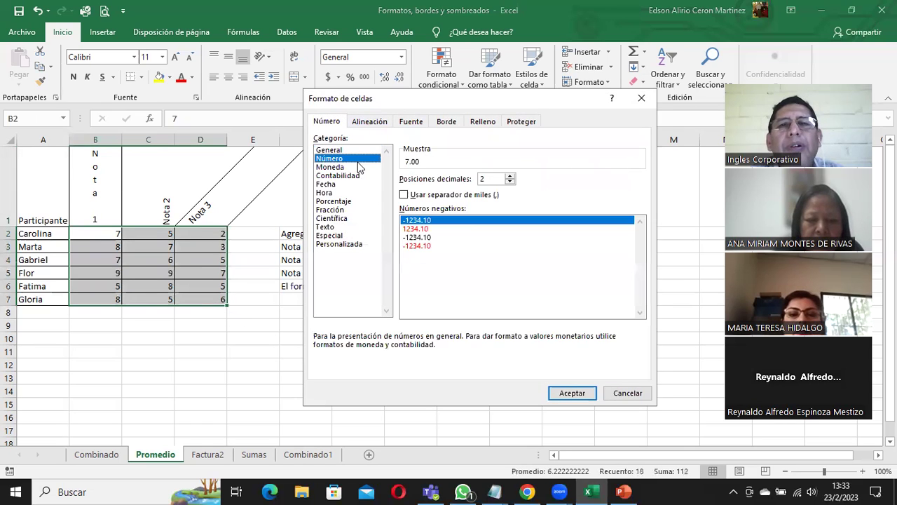
pyautogui.click(512, 177)
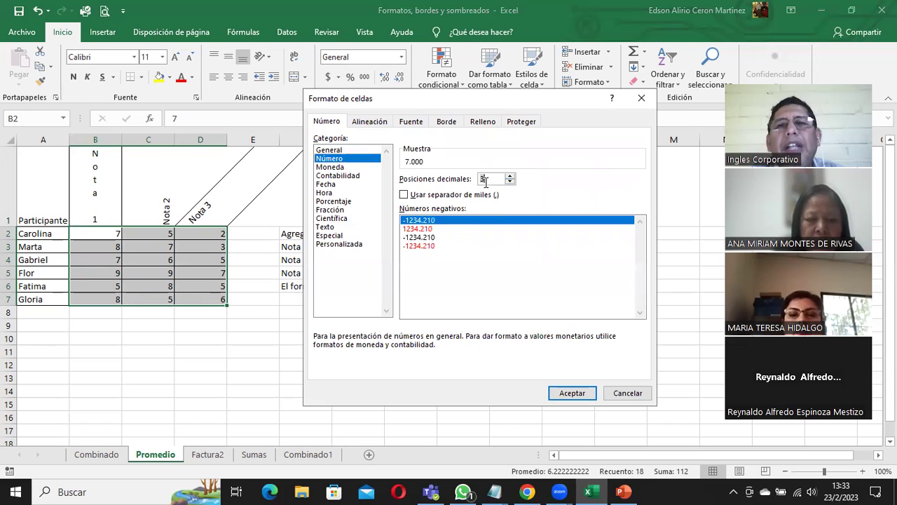
pyautogui.click(571, 393)
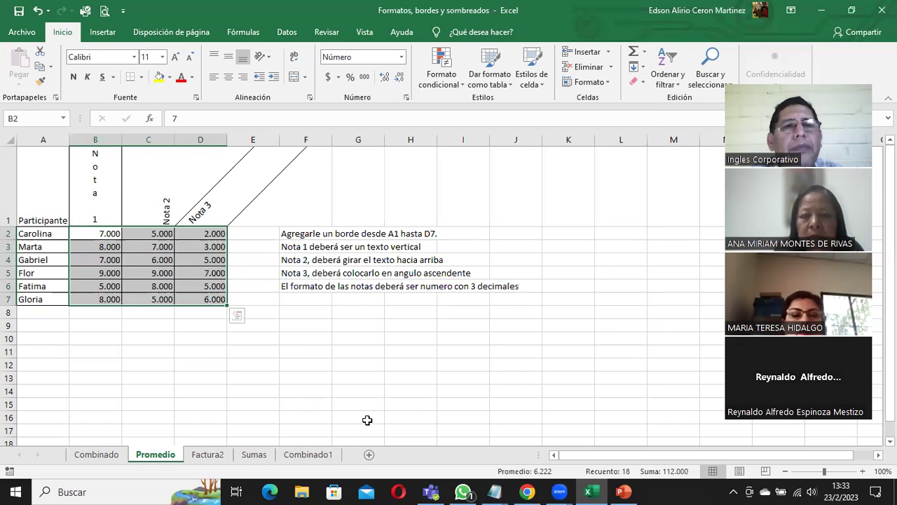
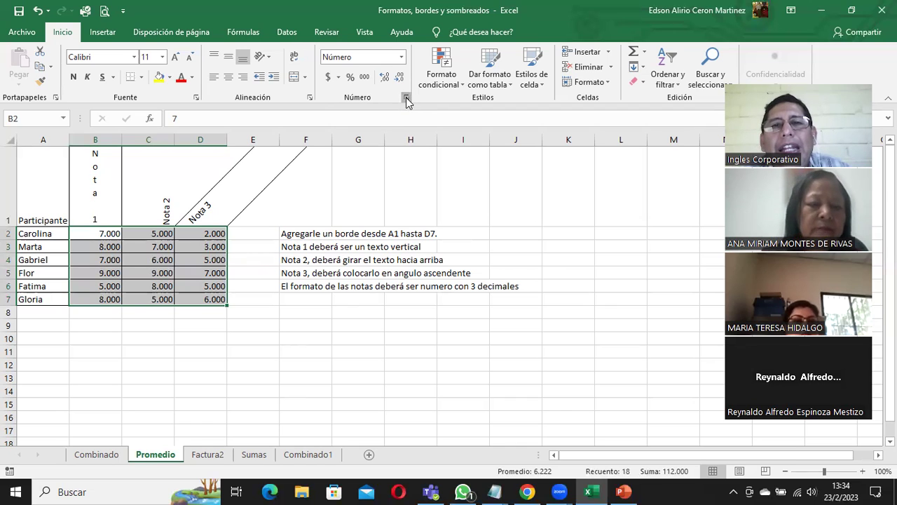
# Switch to the Factura2 sheet and select its instruction cells E2:E5
pyautogui.click(407, 101)
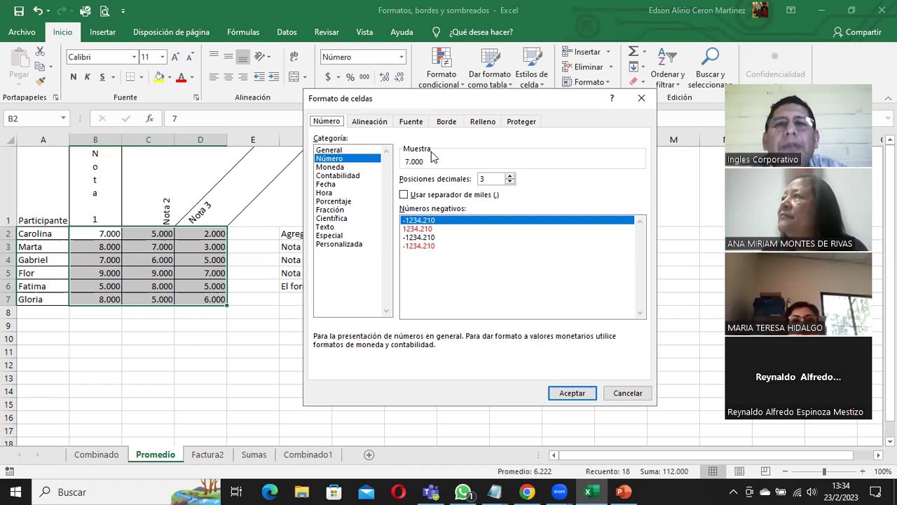
pyautogui.click(634, 391)
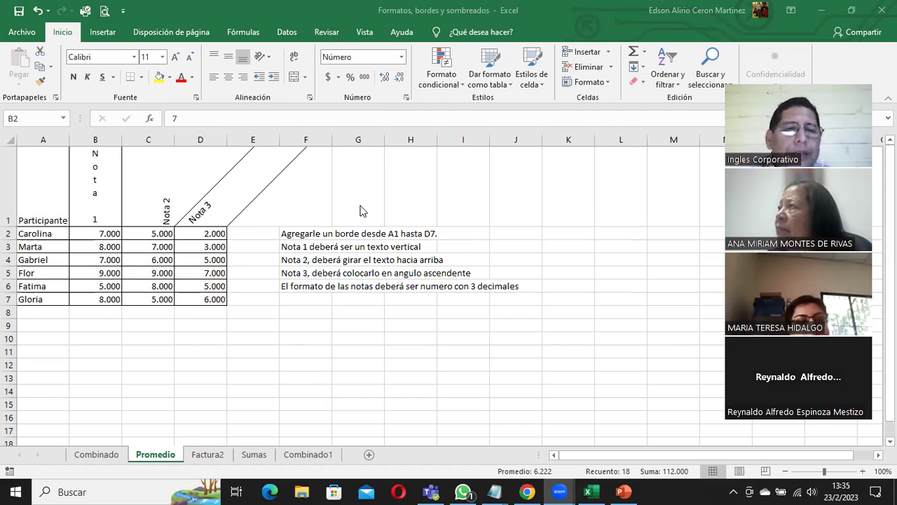
pyautogui.click(208, 456)
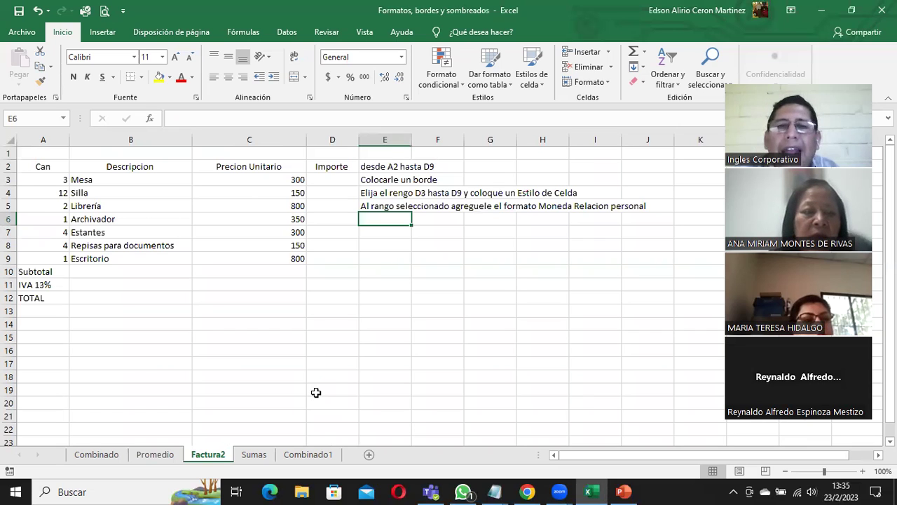
pyautogui.moveTo(385, 169); pyautogui.dragTo(385, 207)
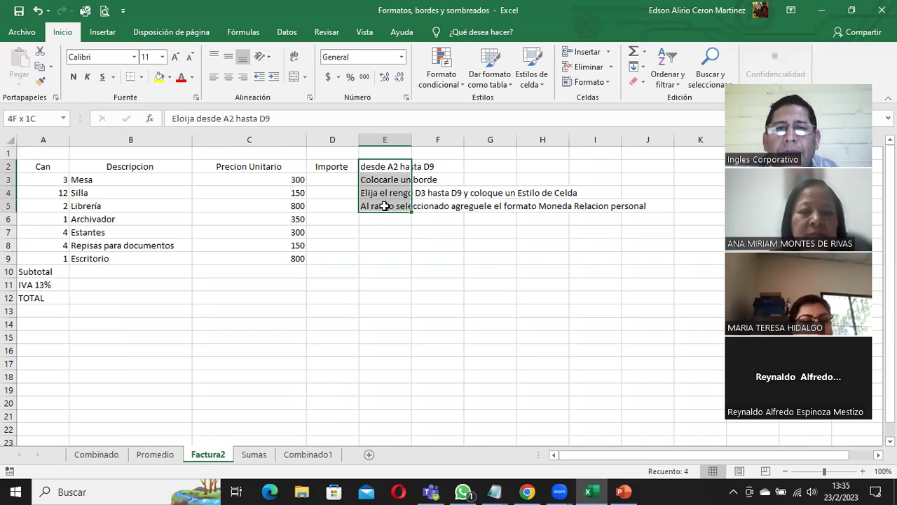
pyautogui.moveTo(384, 169); pyautogui.dragTo(374, 204)
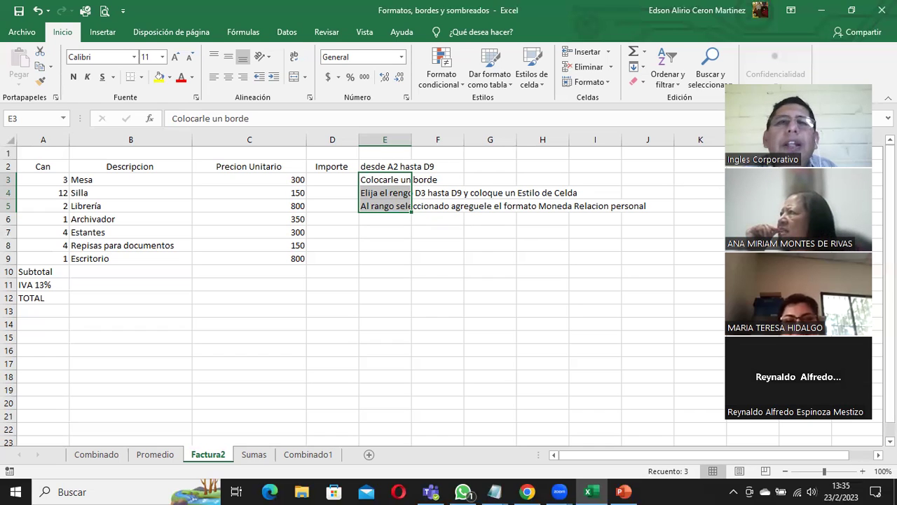
pyautogui.hotkey('alt', 'Tab')
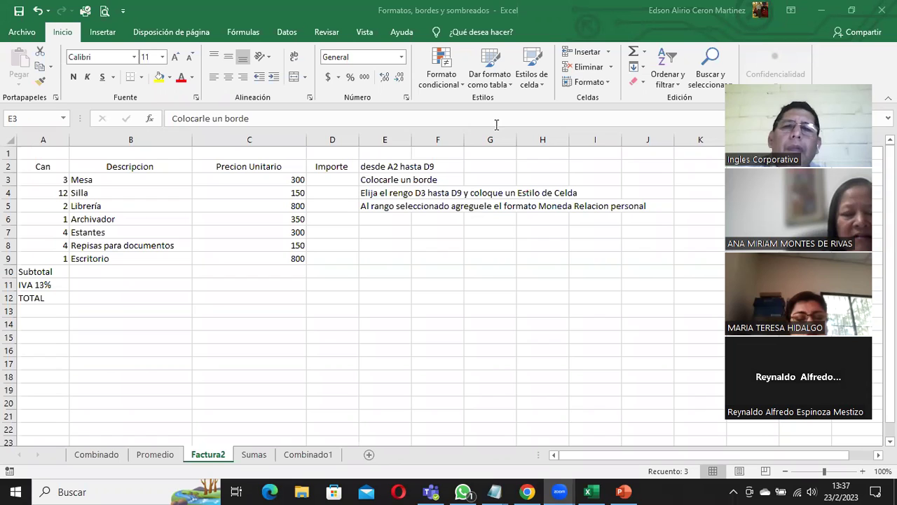
# Delete 'Relacion personal' from E5 so it ends at 'formato Moneda'
pyautogui.keyDown('shift'); pyautogui.click(363, 209); pyautogui.keyUp('shift')
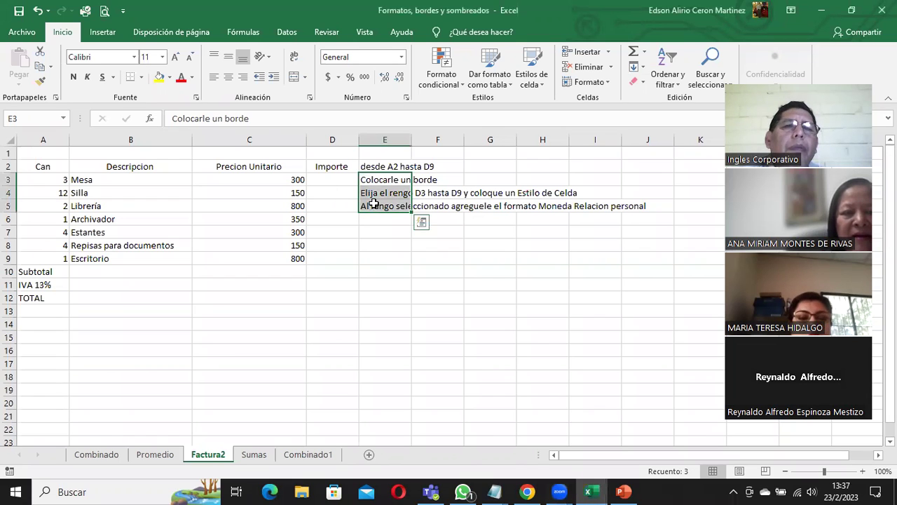
pyautogui.click(370, 202)
pyautogui.moveTo(458, 119); pyautogui.dragTo(385, 117)
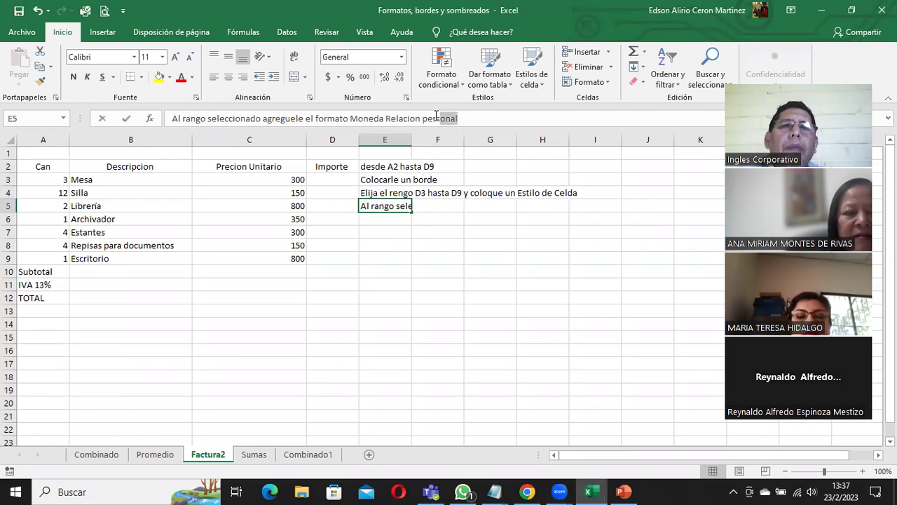
pyautogui.press('BackSpace')
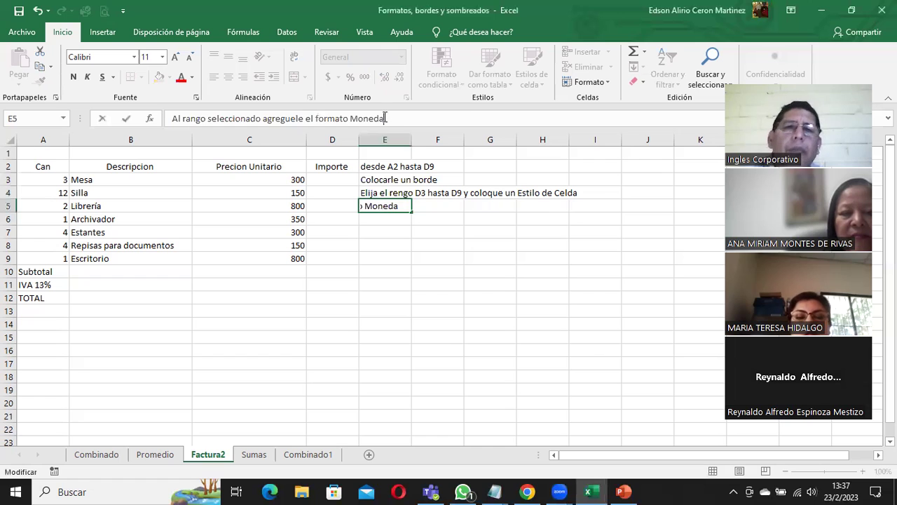
pyautogui.press('Return')
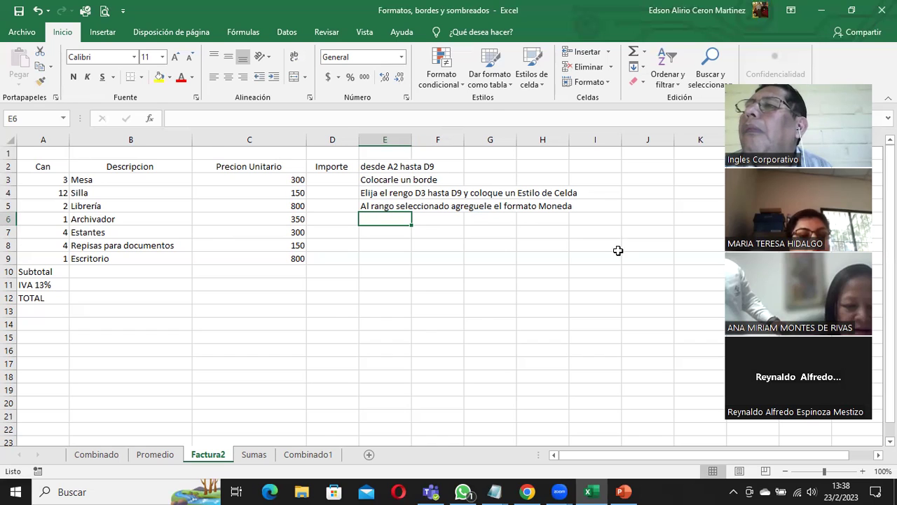
# Switch from Excel over to the browser window
pyautogui.click(527, 492)
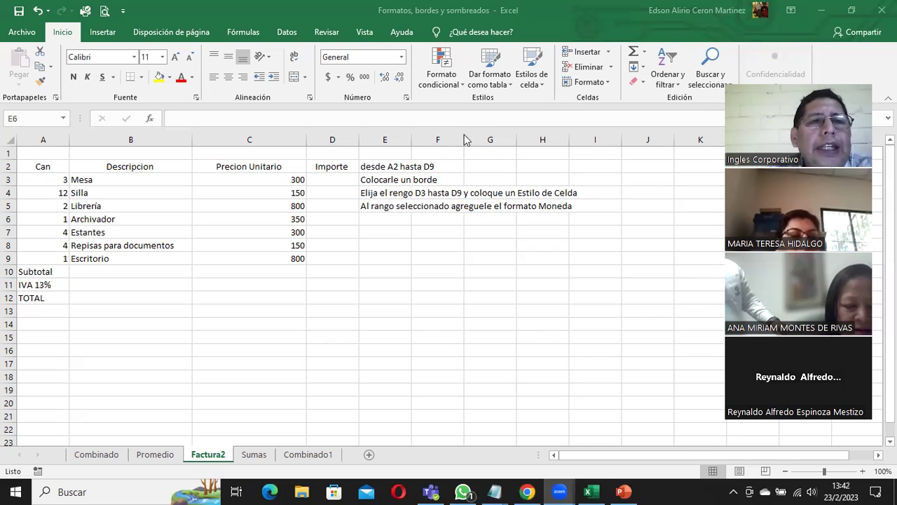
# Select the invoice table A2:D9 and apply All Borders to every cell
pyautogui.moveTo(36, 166); pyautogui.dragTo(327, 258)
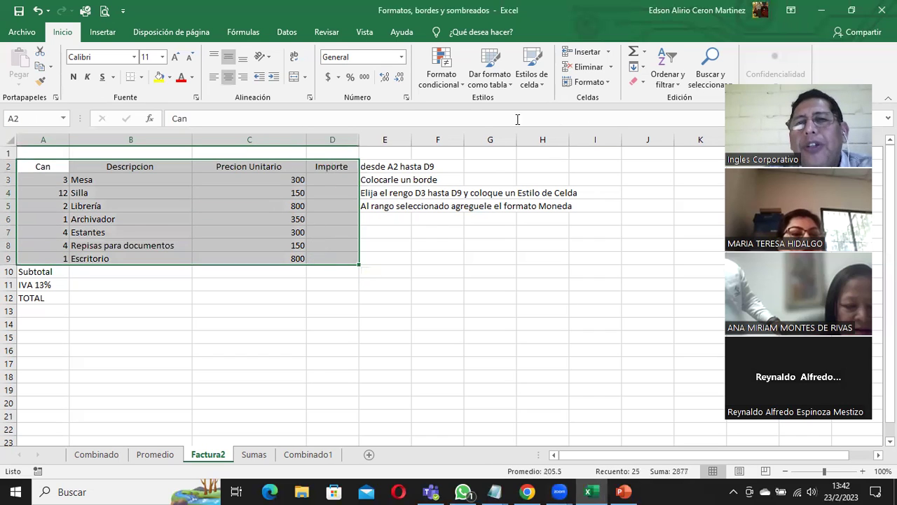
pyautogui.click(406, 98)
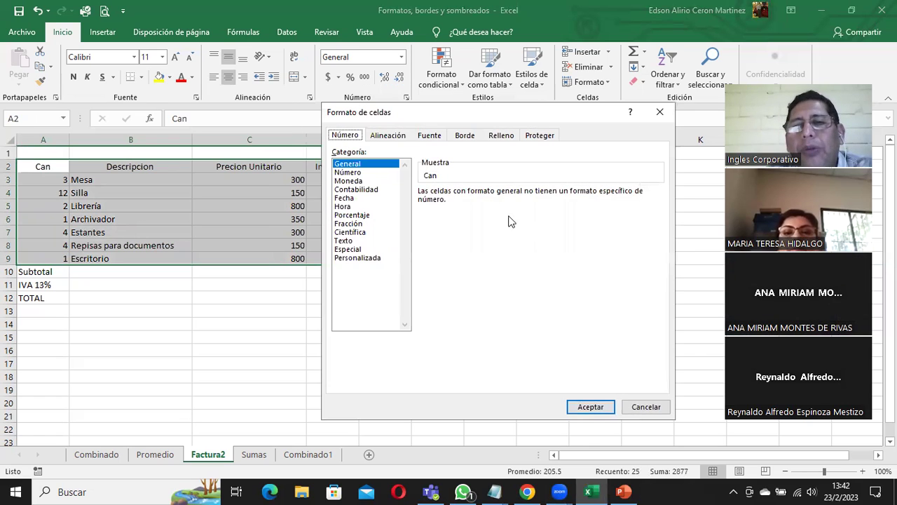
pyautogui.click(644, 409)
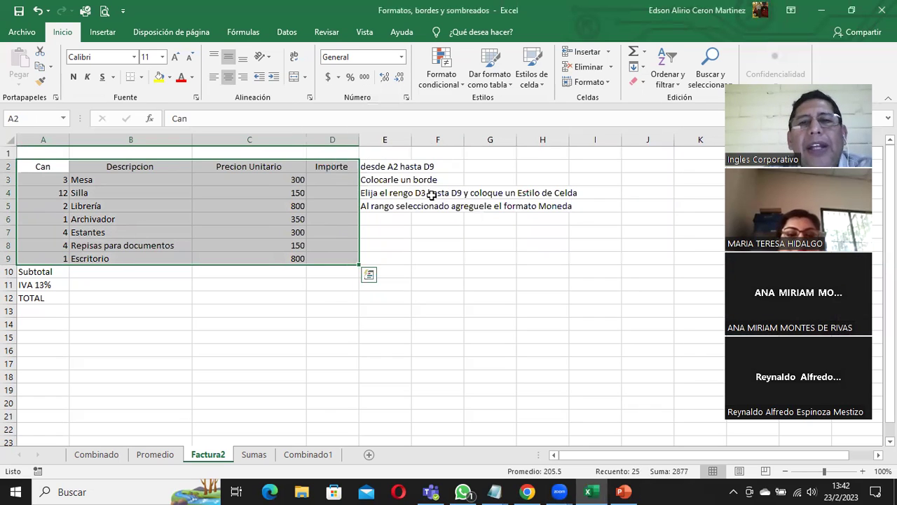
pyautogui.click(140, 78)
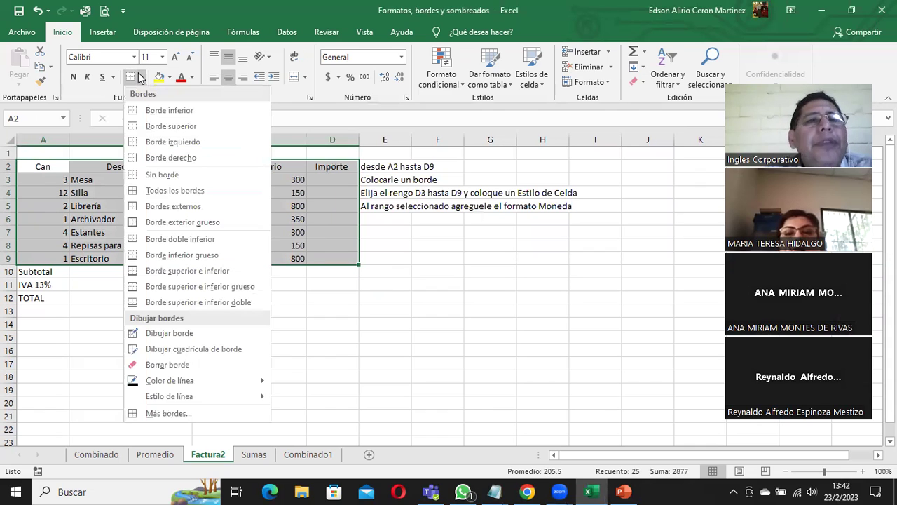
pyautogui.click(188, 190)
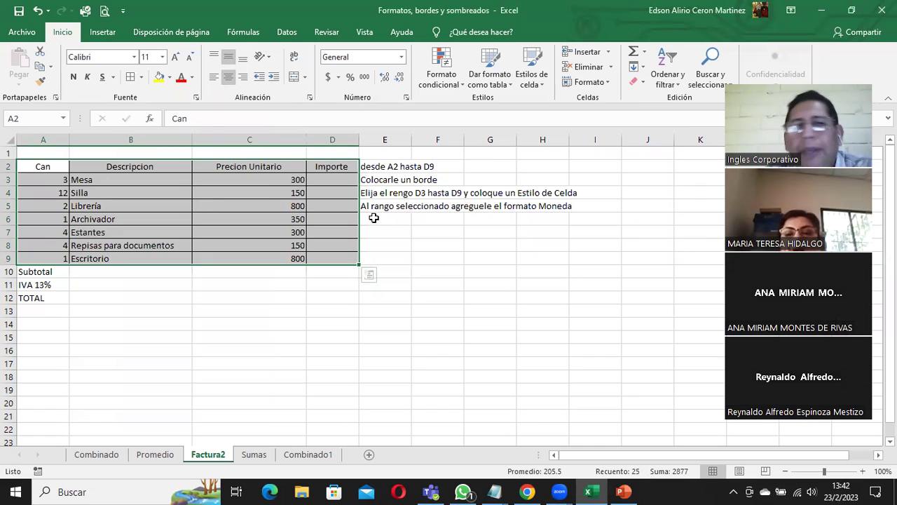
# Review the full border settings without changing anything, then deselect to view the borders
pyautogui.click(140, 77)
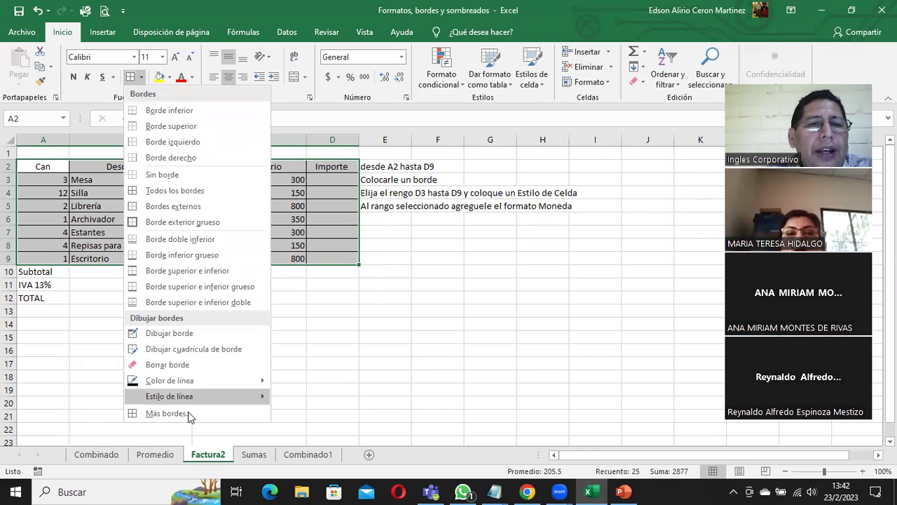
pyautogui.click(168, 413)
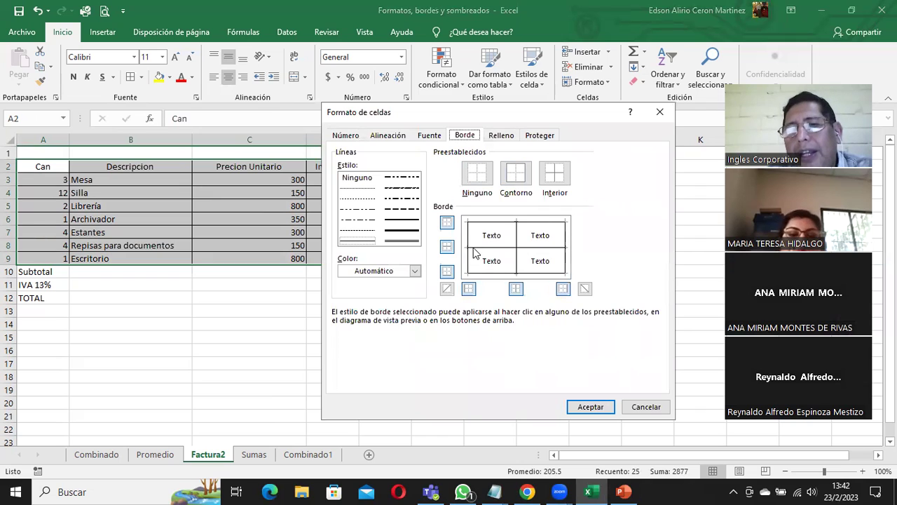
pyautogui.click(643, 407)
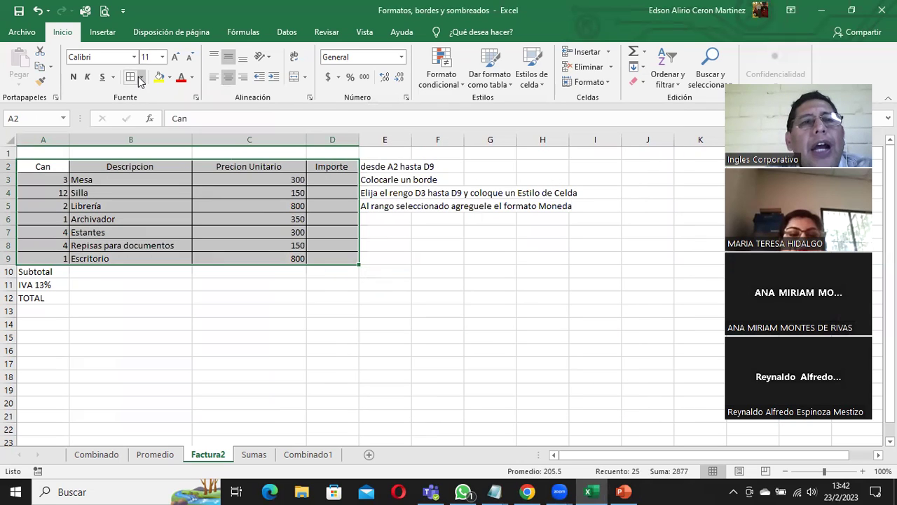
pyautogui.click(140, 78)
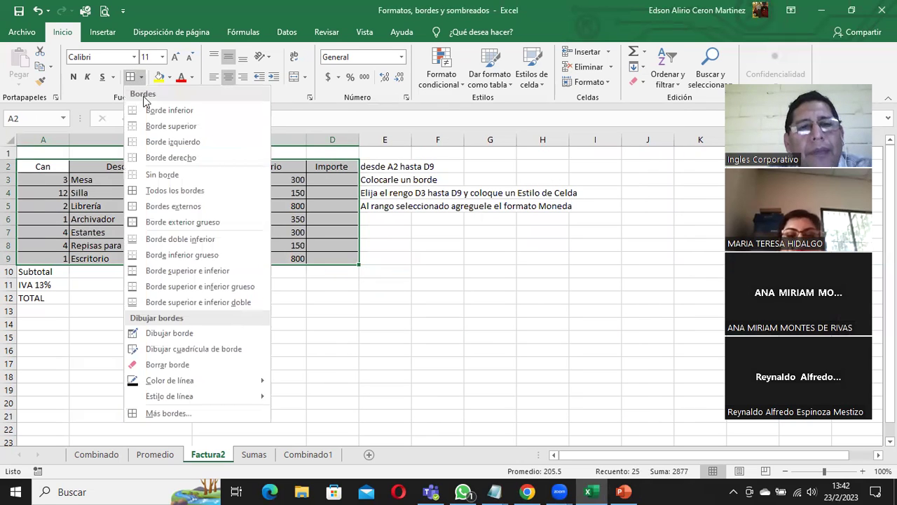
pyautogui.click(184, 415)
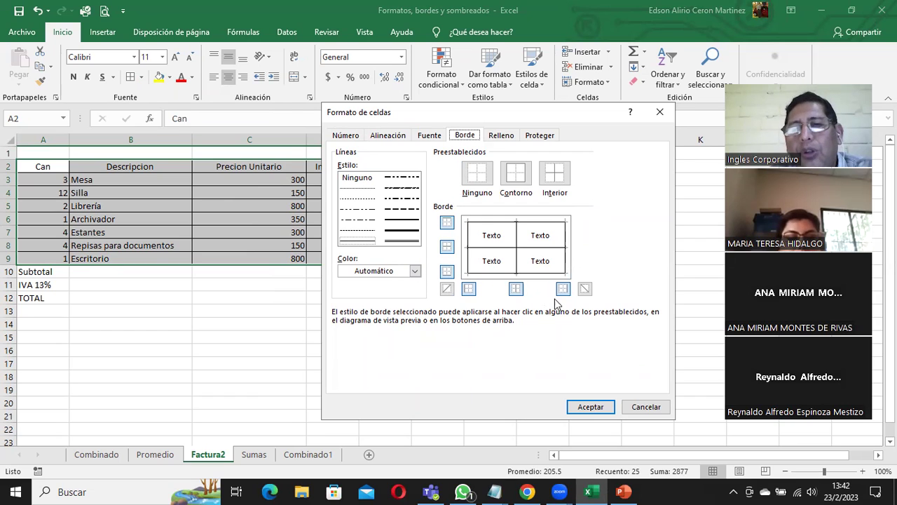
pyautogui.click(659, 408)
pyautogui.click(140, 204)
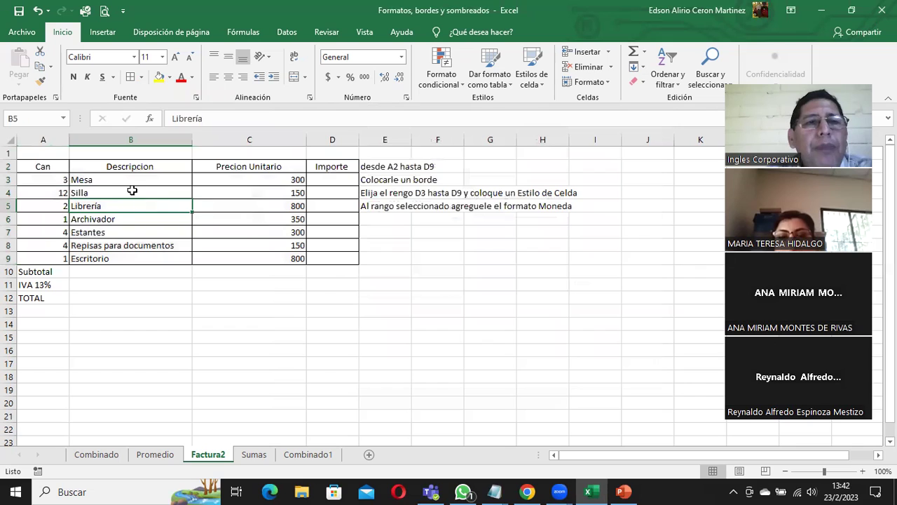
# Fill the header row A2:D2 with purple
pyautogui.moveTo(49, 169); pyautogui.dragTo(322, 167)
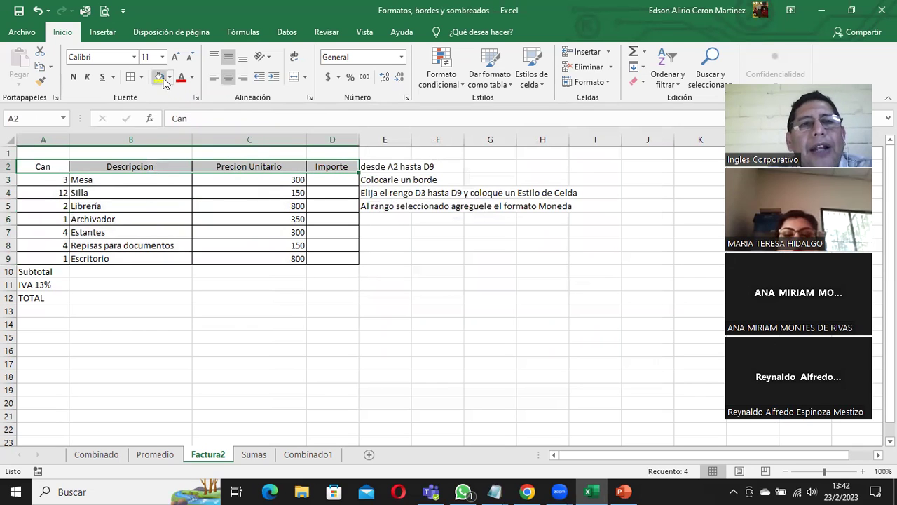
pyautogui.click(168, 79)
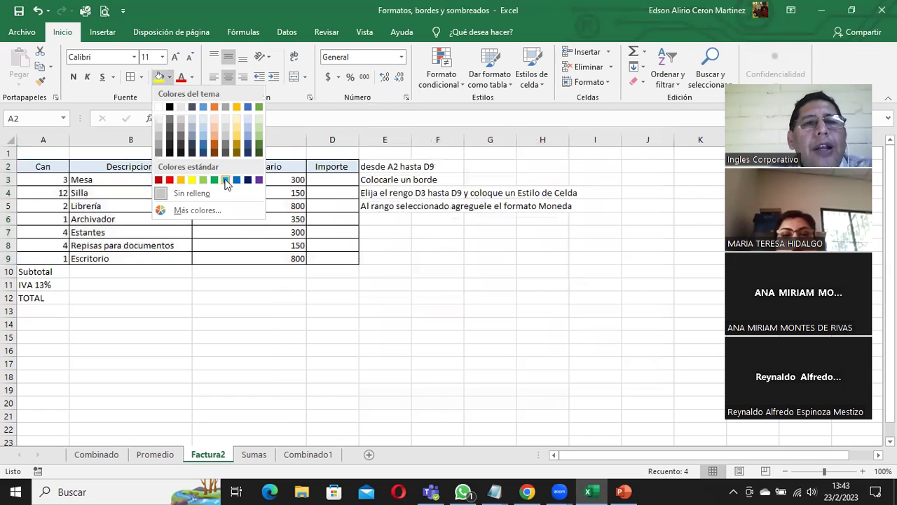
pyautogui.click(258, 180)
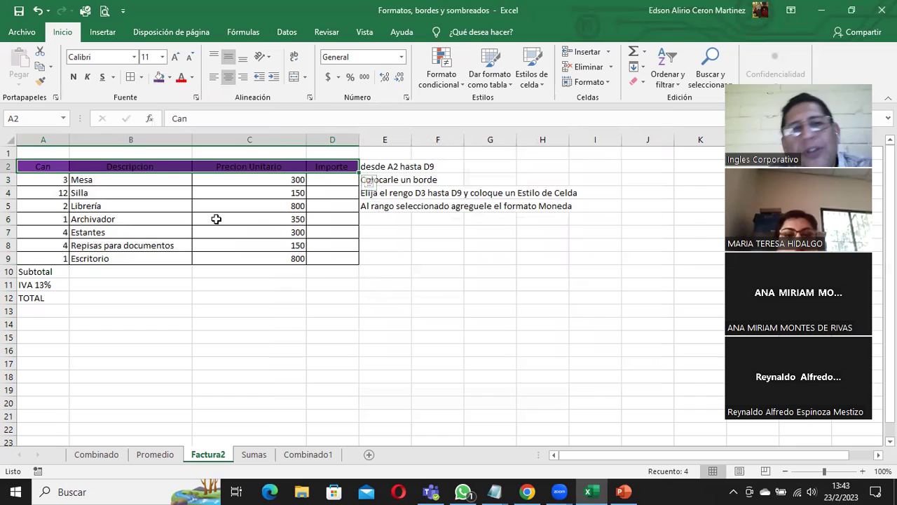
# Make the header text light lavender and bold
pyautogui.click(192, 77)
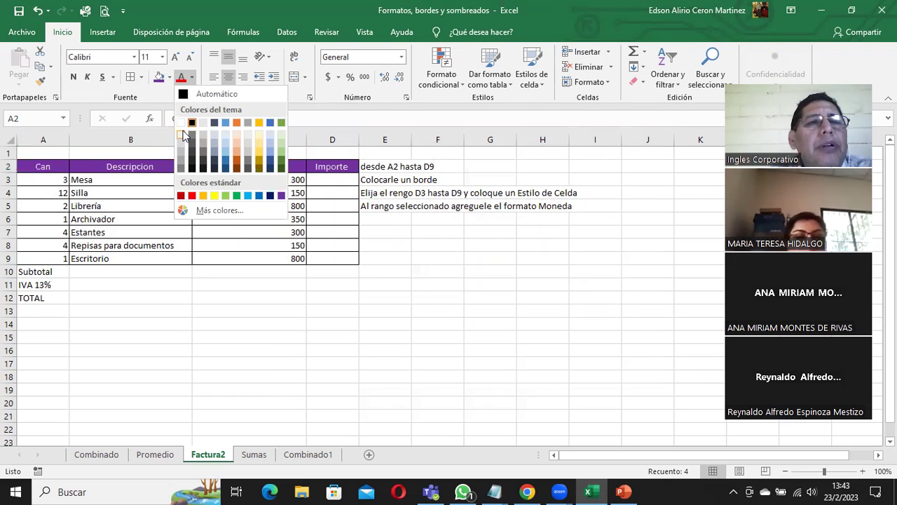
pyautogui.click(182, 143)
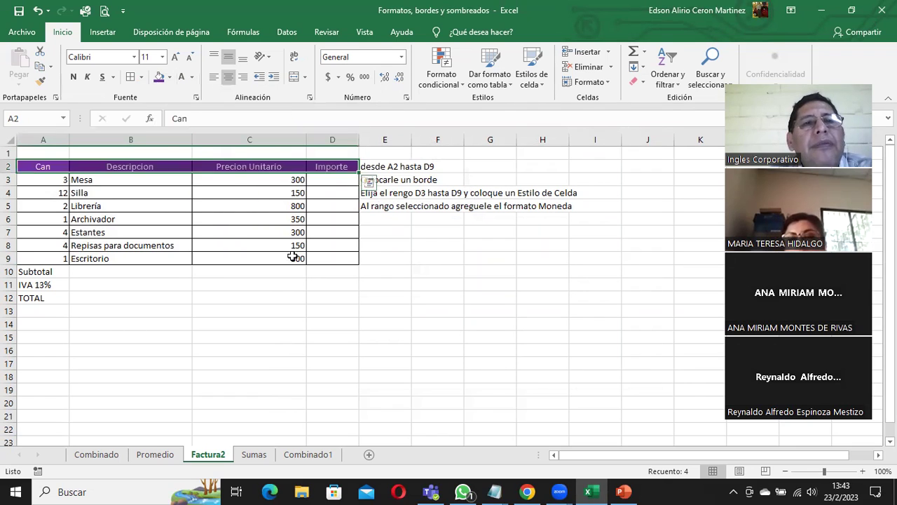
pyautogui.click(72, 77)
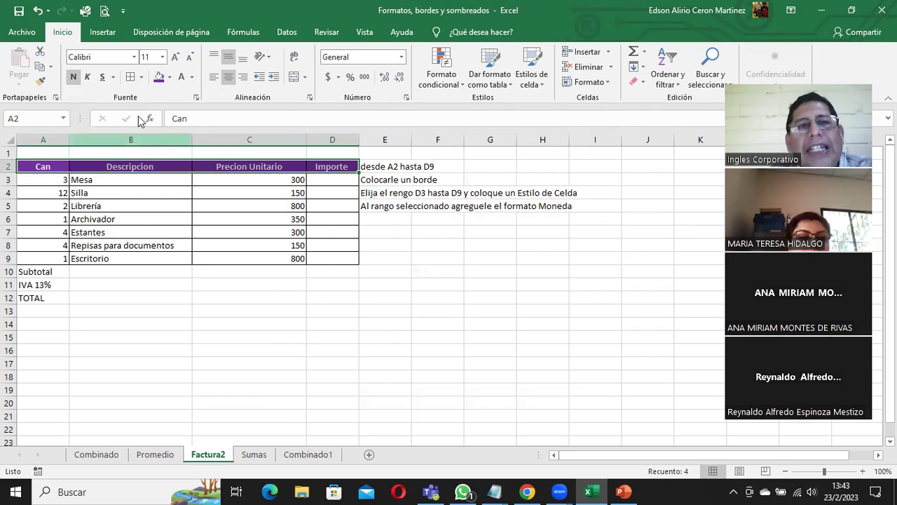
pyautogui.click(134, 56)
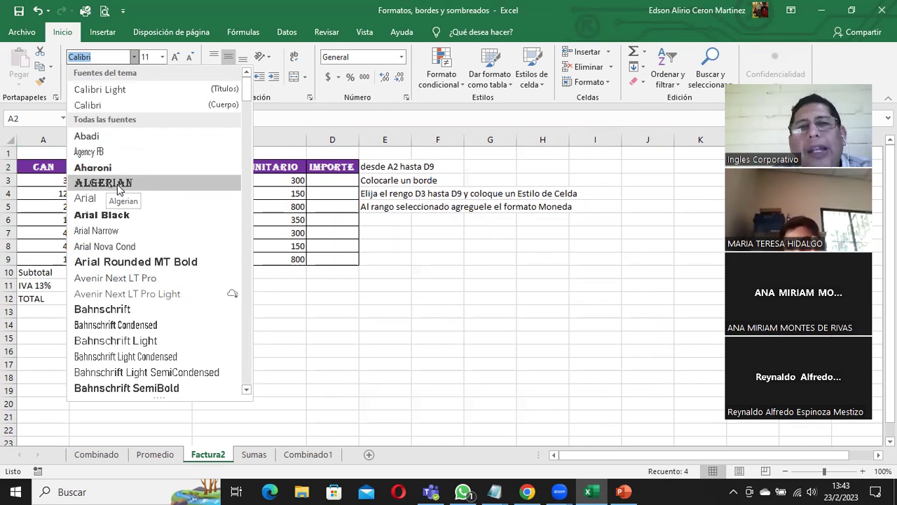
# Preview the Agency FB and Algerian fonts in Format Cells, then cancel
pyautogui.click(405, 99)
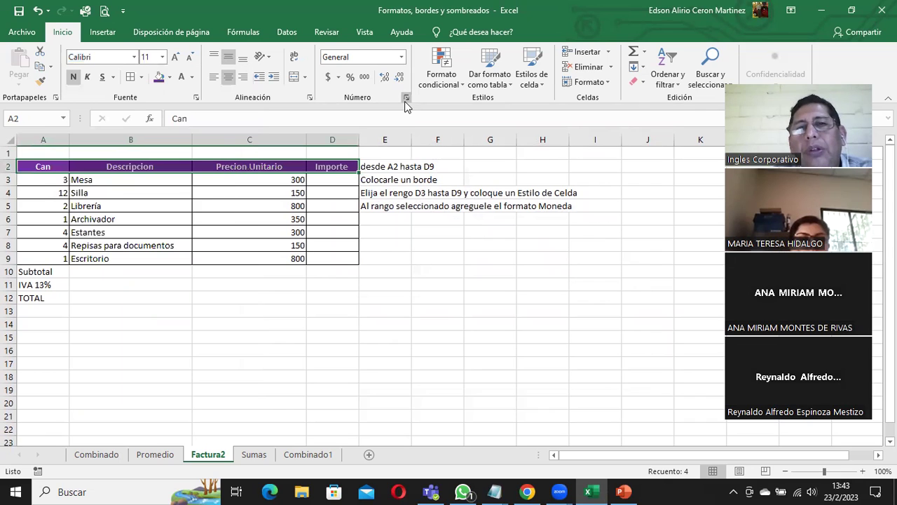
pyautogui.click(439, 138)
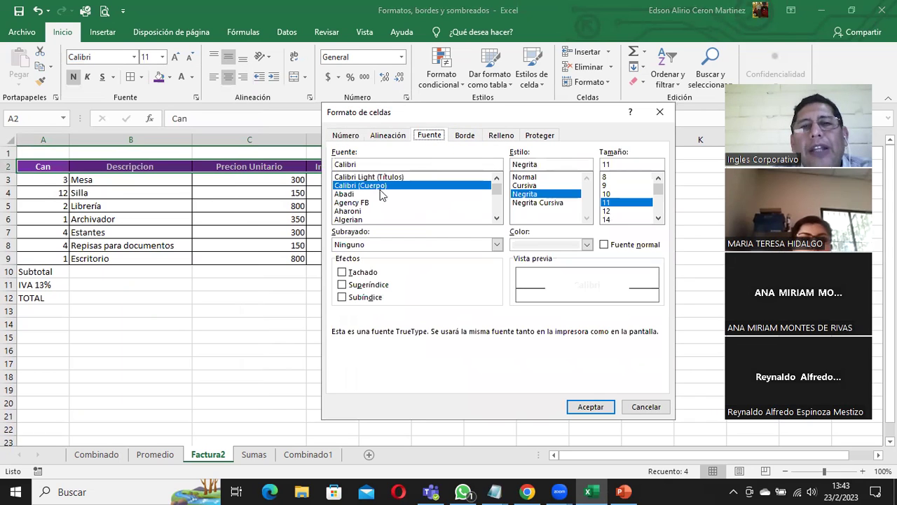
pyautogui.click(352, 204)
pyautogui.click(532, 244)
pyautogui.click(537, 264)
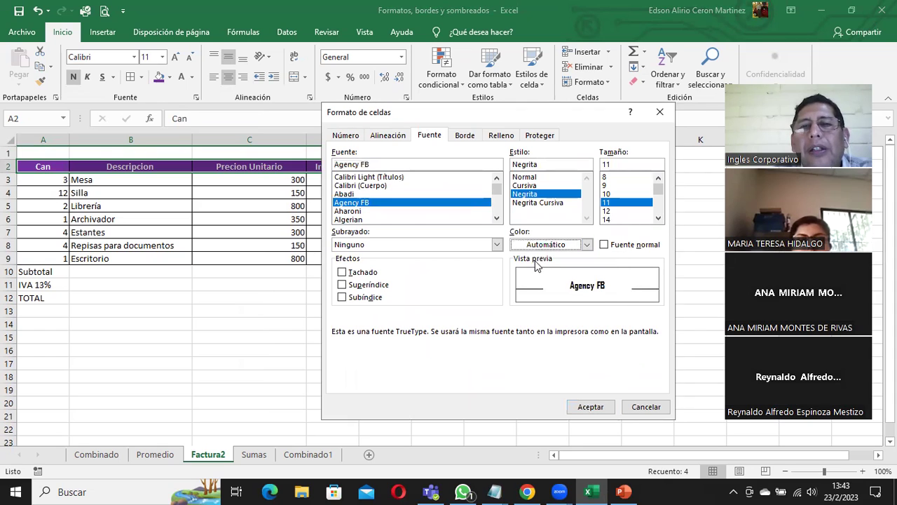
pyautogui.click(364, 219)
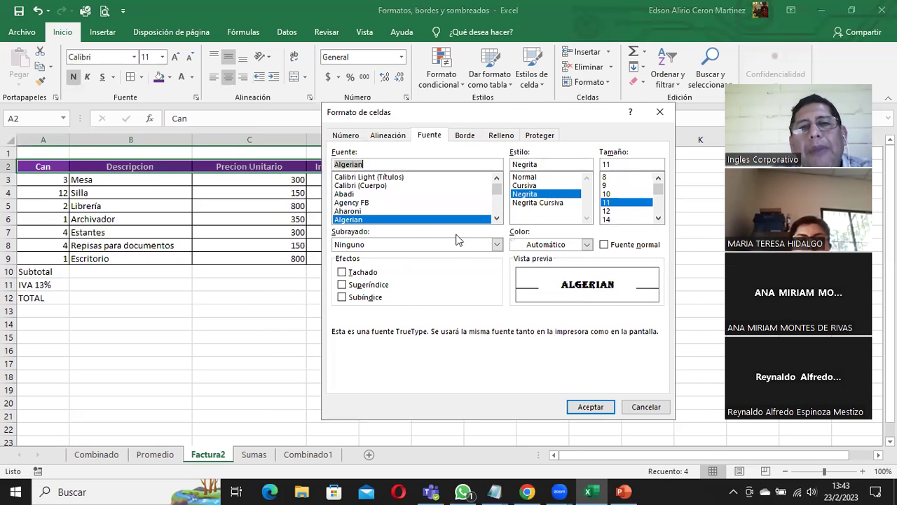
pyautogui.click(648, 408)
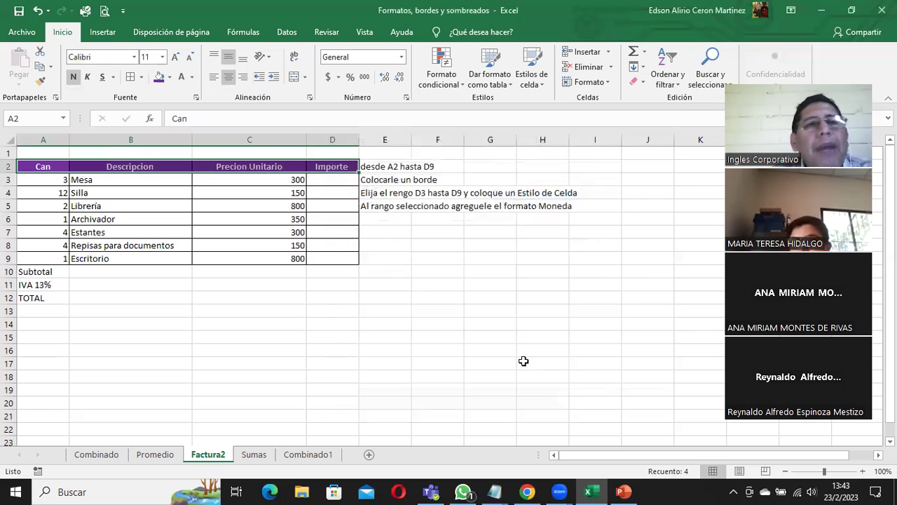
# Apply the Blackadder ITC font to the header row A2:D2
pyautogui.click(135, 57)
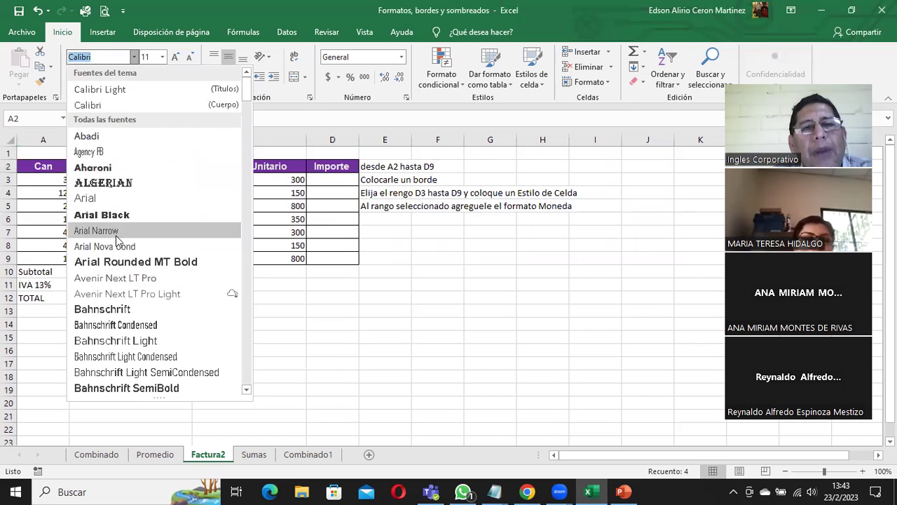
pyautogui.scroll(-4, 128, 287)
pyautogui.scroll(-2, 128, 288)
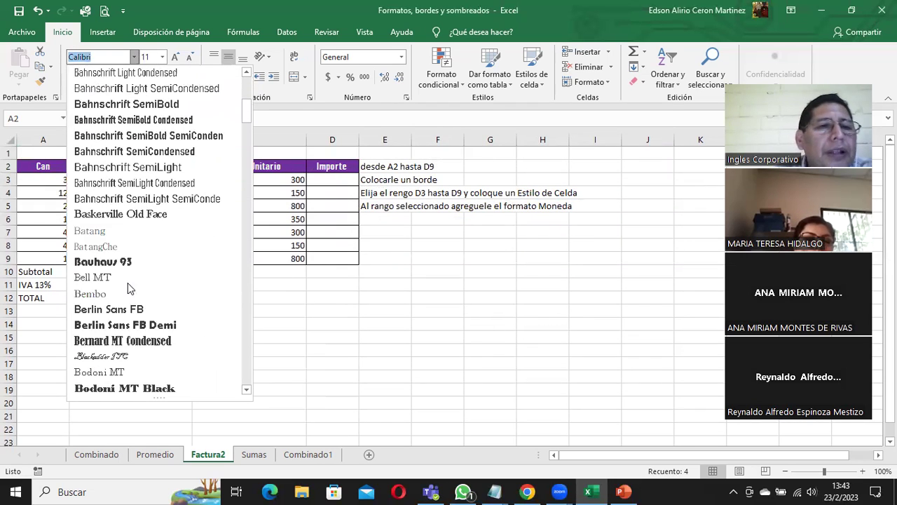
pyautogui.scroll(-2, 128, 288)
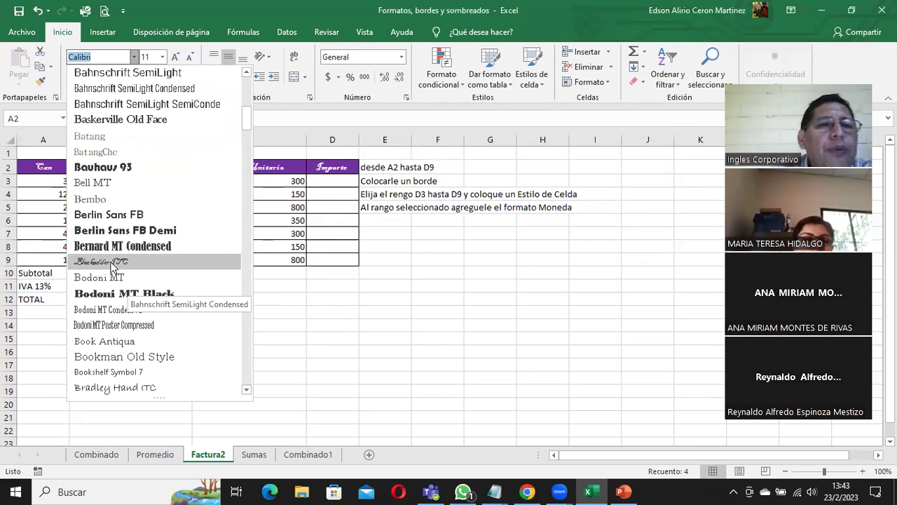
pyautogui.click(113, 265)
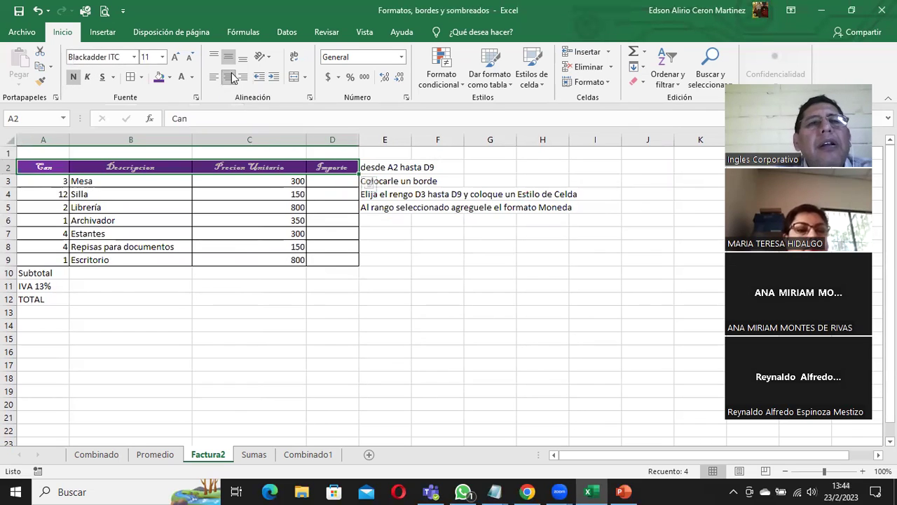
# Set the header text to size 24 and widen column D to fit it
pyautogui.click(162, 57)
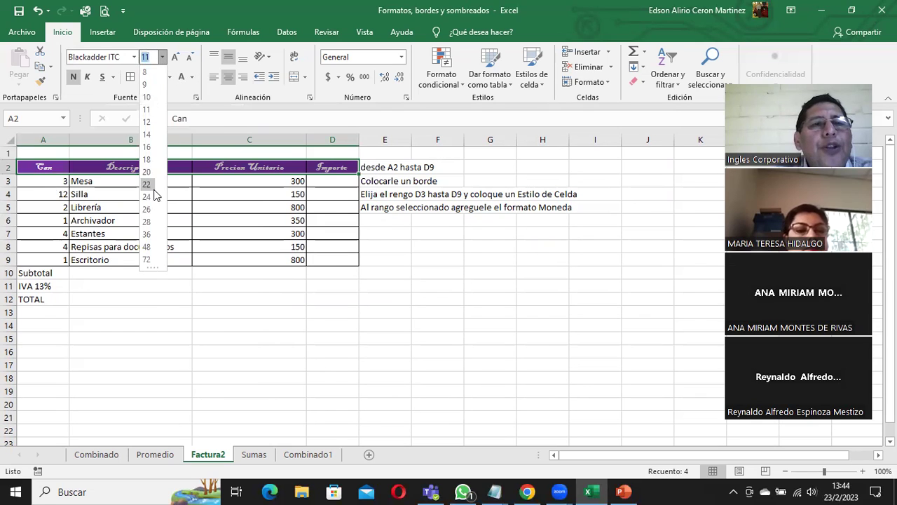
pyautogui.click(146, 196)
pyautogui.moveTo(359, 139); pyautogui.dragTo(426, 134)
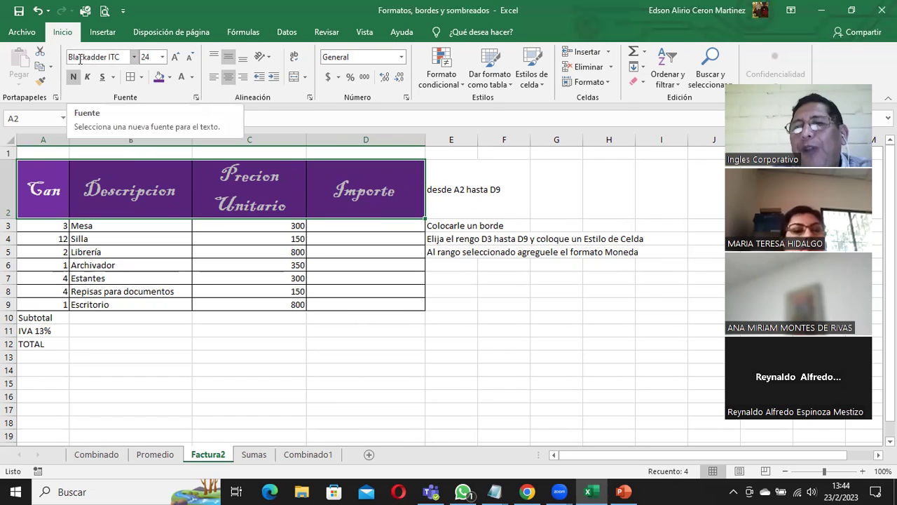
# Switch the header font from Blackadder ITC to Brush Script MT
pyautogui.click(133, 57)
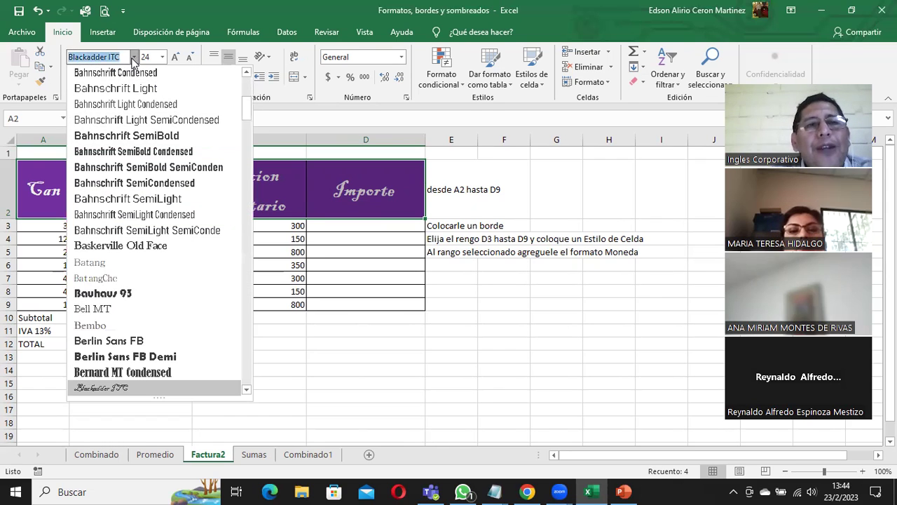
pyautogui.click(247, 390)
pyautogui.click(246, 390)
pyautogui.click(246, 390)
pyautogui.click(247, 390)
pyautogui.click(246, 390)
pyautogui.click(247, 390)
pyautogui.click(247, 390)
pyautogui.click(247, 389)
pyautogui.click(246, 390)
pyautogui.click(247, 390)
pyautogui.click(246, 390)
pyautogui.click(247, 390)
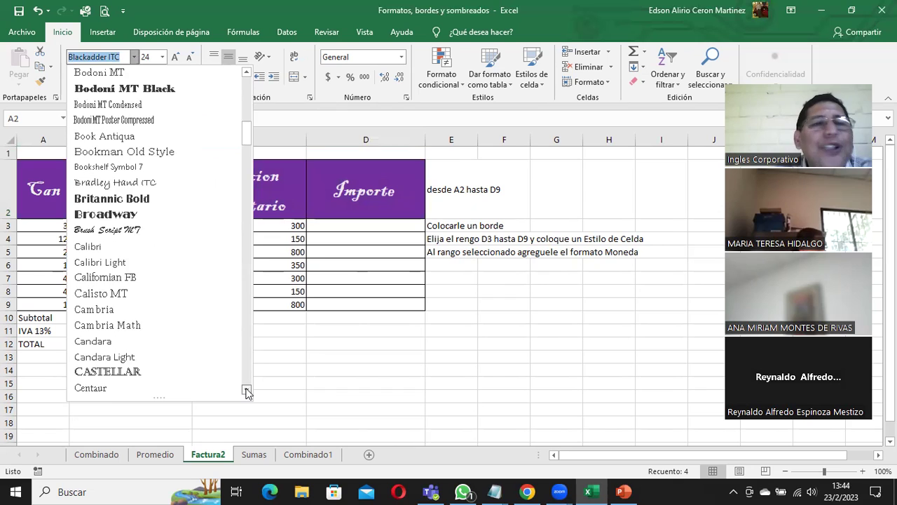
pyautogui.click(246, 389)
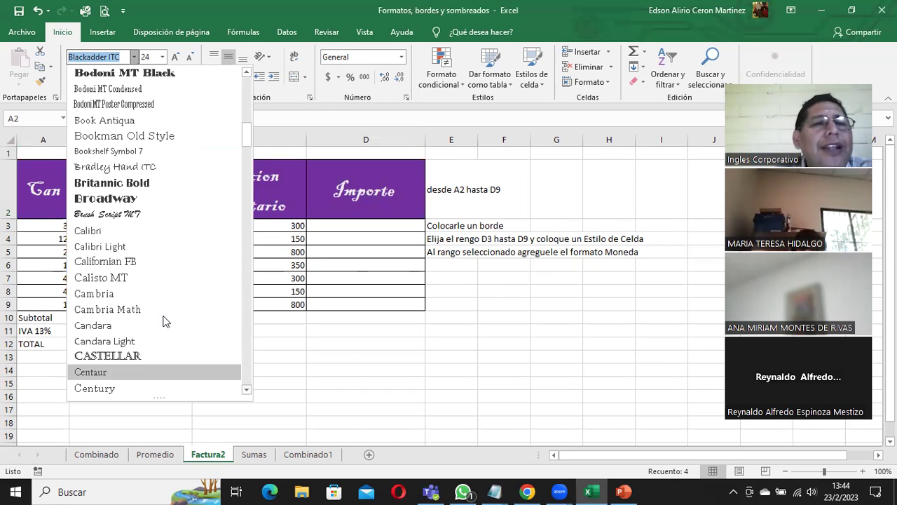
pyautogui.click(105, 214)
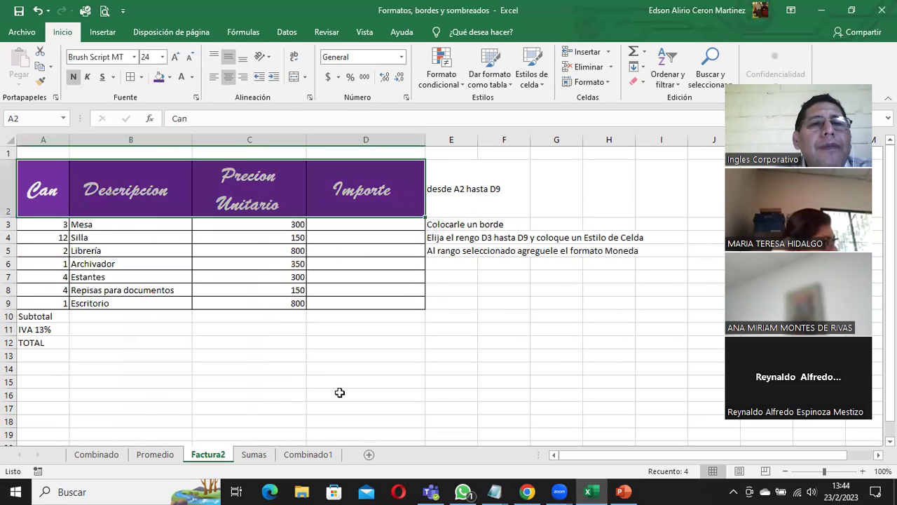
# Replace Brush Script MT with Edwardian Script ITC on the header row A2:D2
pyautogui.click(134, 57)
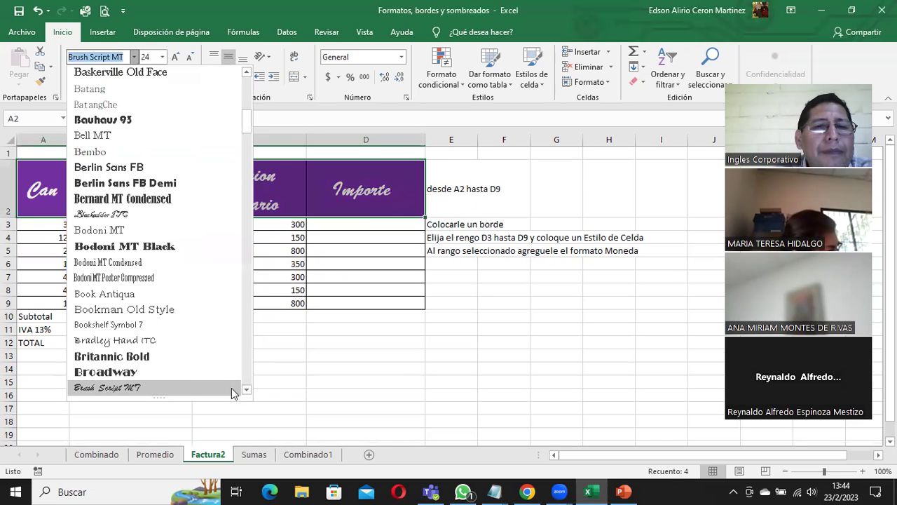
pyautogui.click(246, 390)
pyautogui.scroll(-1, 246, 391)
pyautogui.scroll(-1, 246, 391)
pyautogui.scroll(-1, 246, 391)
pyautogui.scroll(-1, 246, 391)
pyautogui.moveTo(246, 392); pyautogui.dragTo(247, 394)
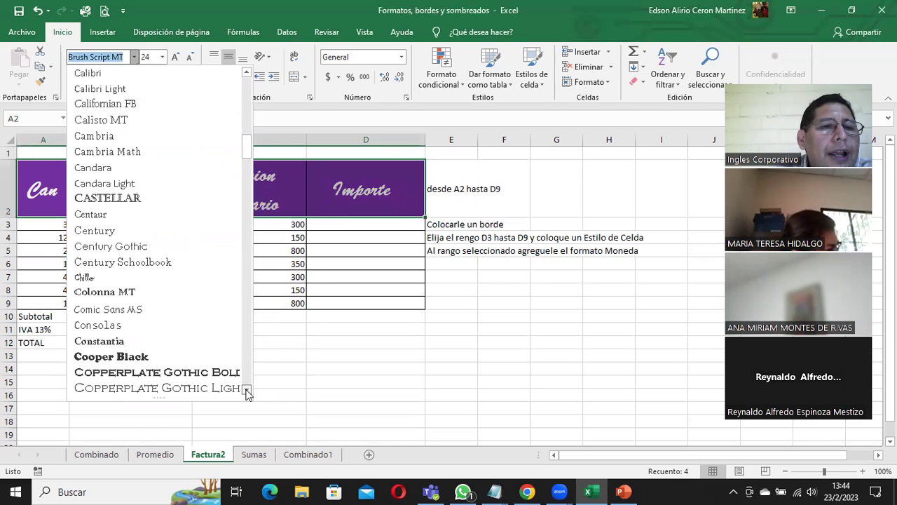
pyautogui.click(247, 391)
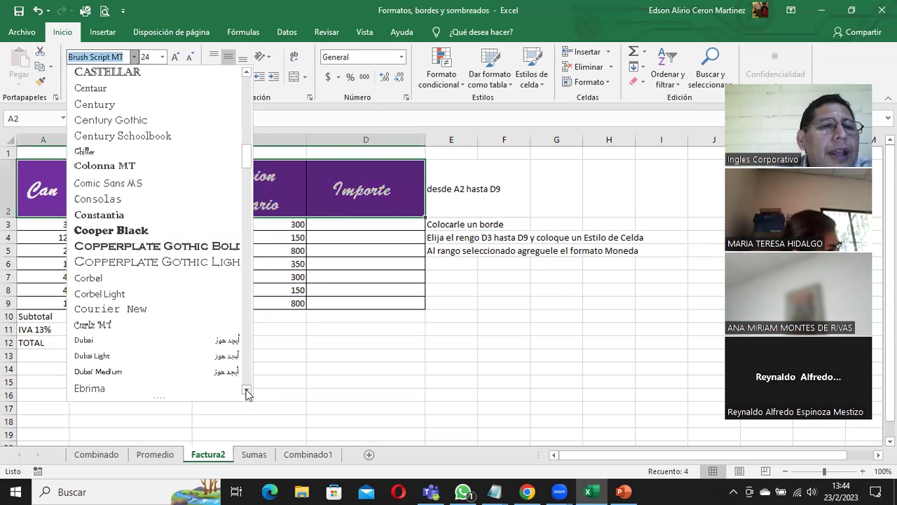
pyautogui.click(246, 391)
pyautogui.click(246, 390)
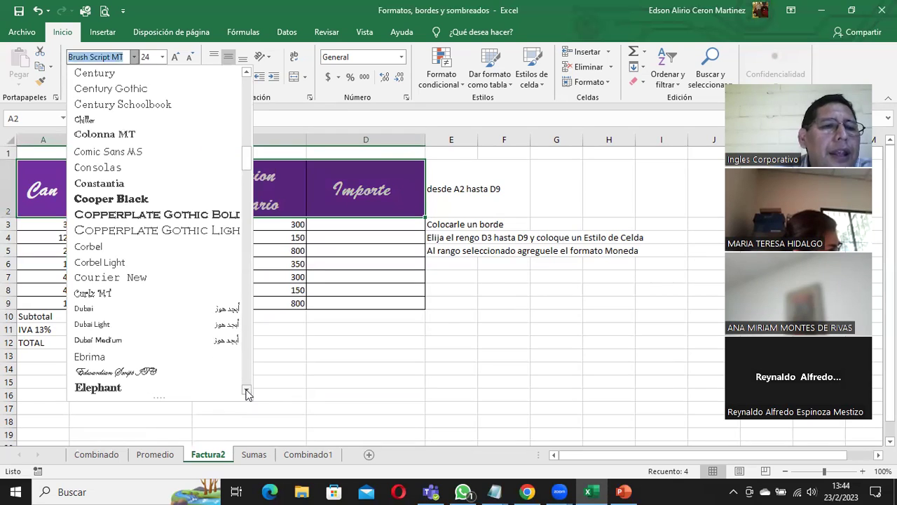
pyautogui.click(246, 391)
pyautogui.click(99, 357)
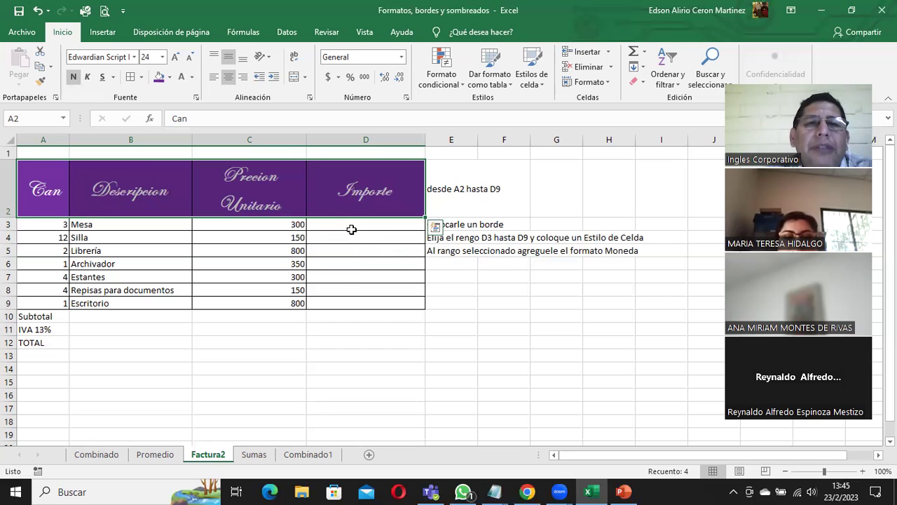
# Apply the Moneda 2 currency cell style to the whole A2:D9 table
pyautogui.moveTo(347, 223); pyautogui.dragTo(356, 303)
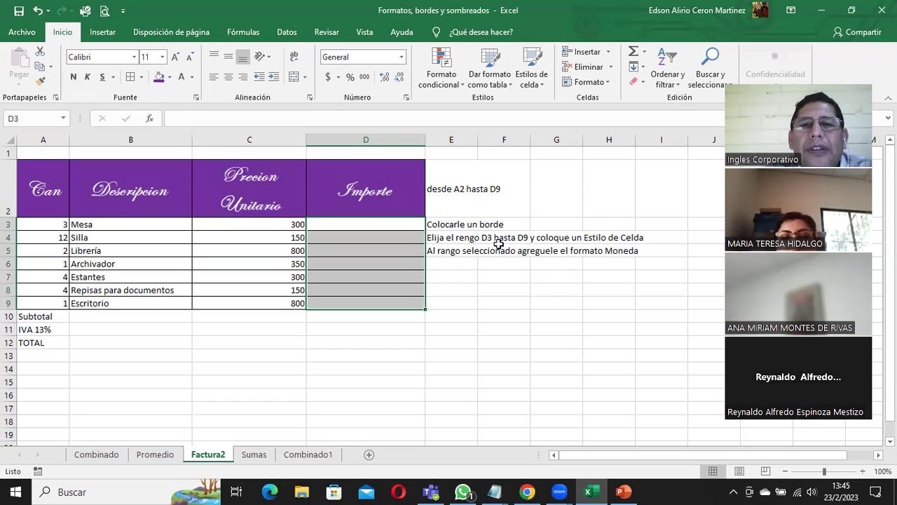
pyautogui.moveTo(47, 195)
pyautogui.mouseDown()
pyautogui.moveTo(359, 271)
pyautogui.moveTo(366, 302)
pyautogui.mouseUp()
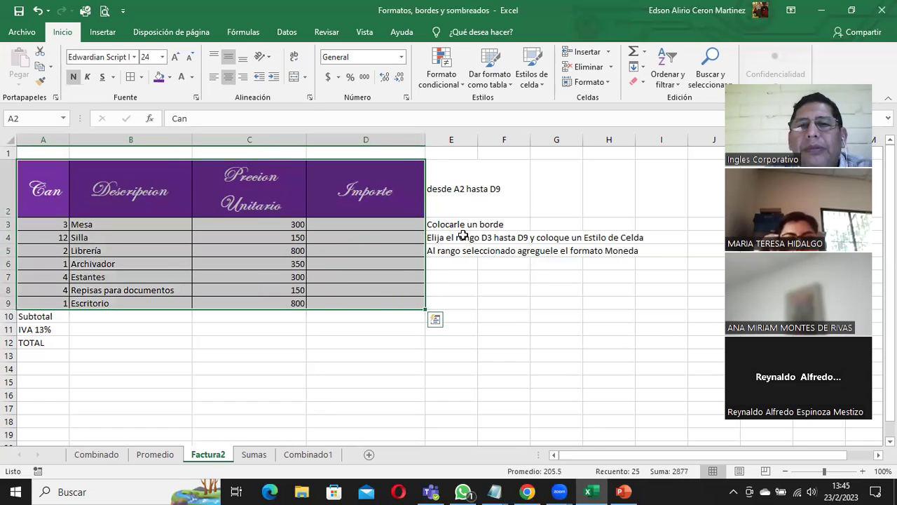
pyautogui.click(544, 85)
pyautogui.click(544, 85)
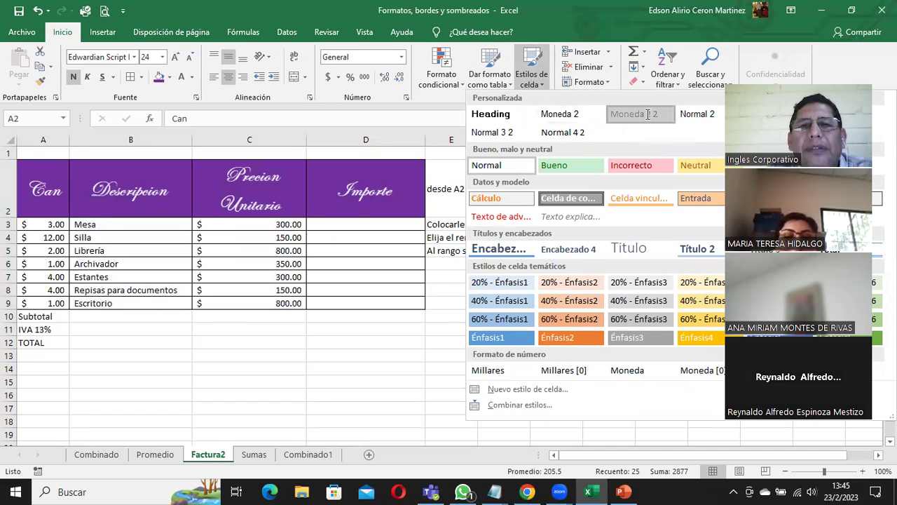
pyautogui.click(648, 119)
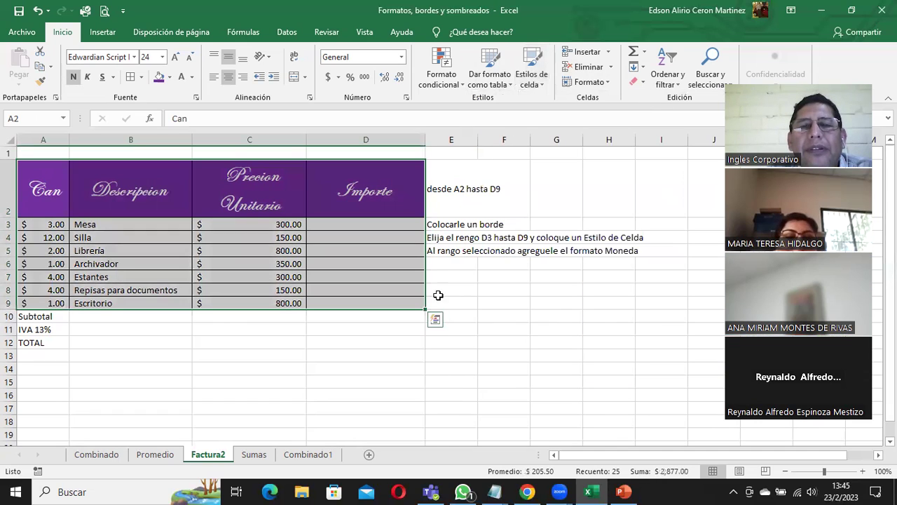
pyautogui.click(487, 310)
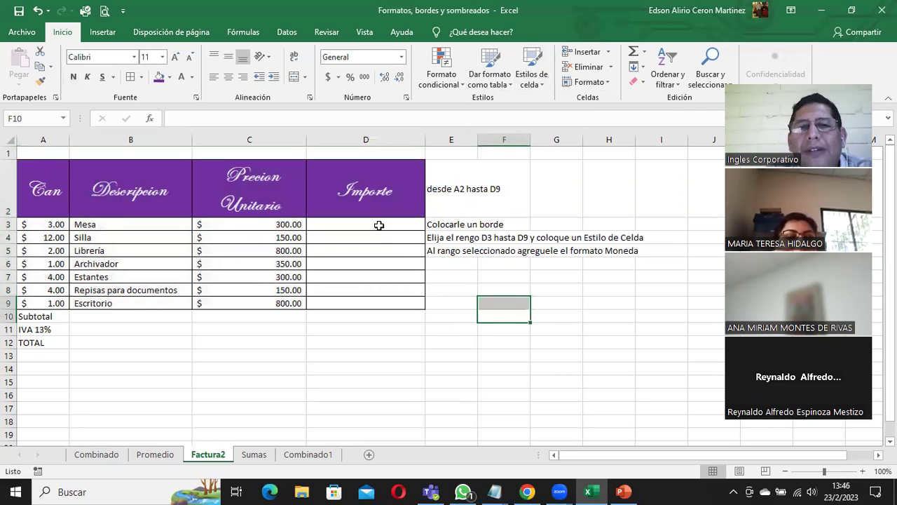
# Enter 12 as the first Importe value in D3
pyautogui.click(326, 226)
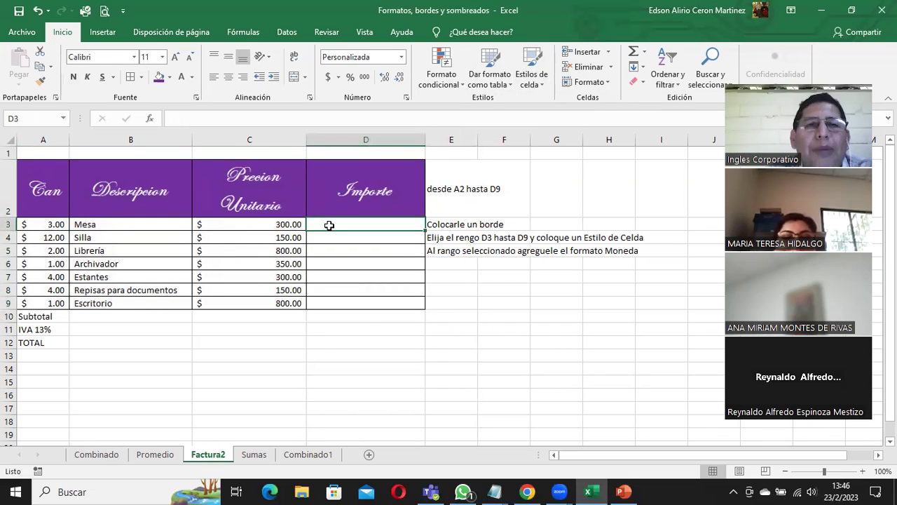
pyautogui.write('12')
pyautogui.press('Return')
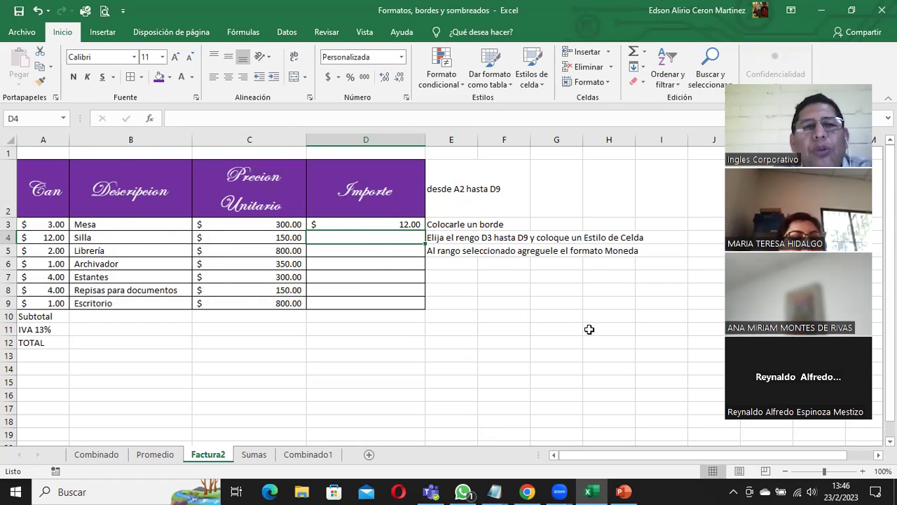
# Apply the Normal cell style to A2:D9, clearing its formatting, and reselect the table
pyautogui.moveTo(45, 203); pyautogui.dragTo(390, 302)
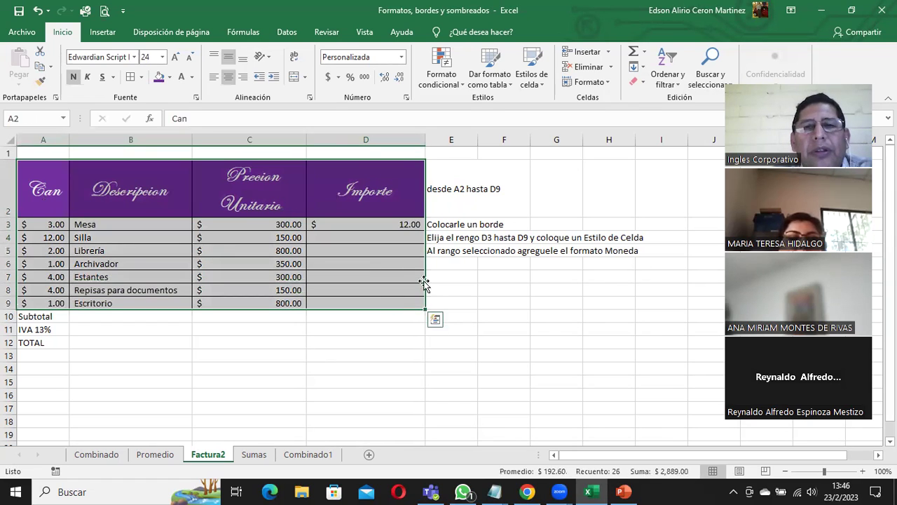
pyautogui.click(542, 77)
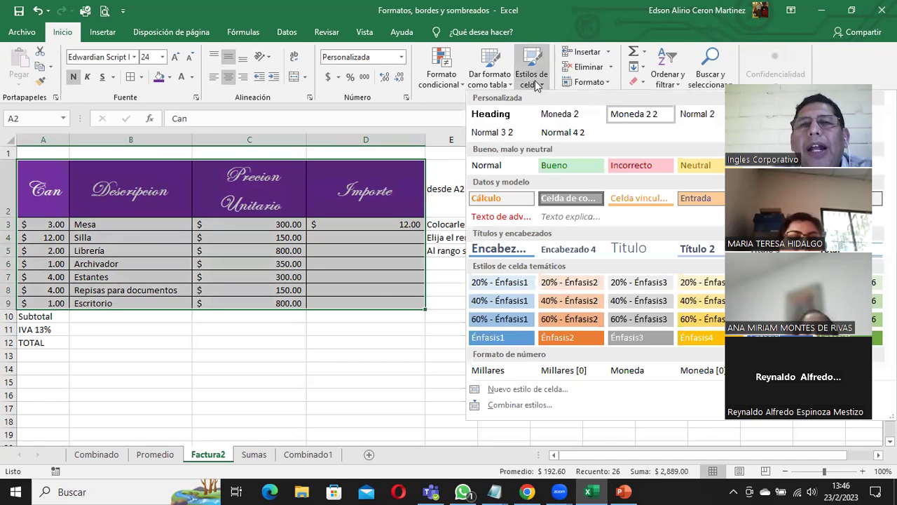
pyautogui.click(499, 166)
pyautogui.click(372, 377)
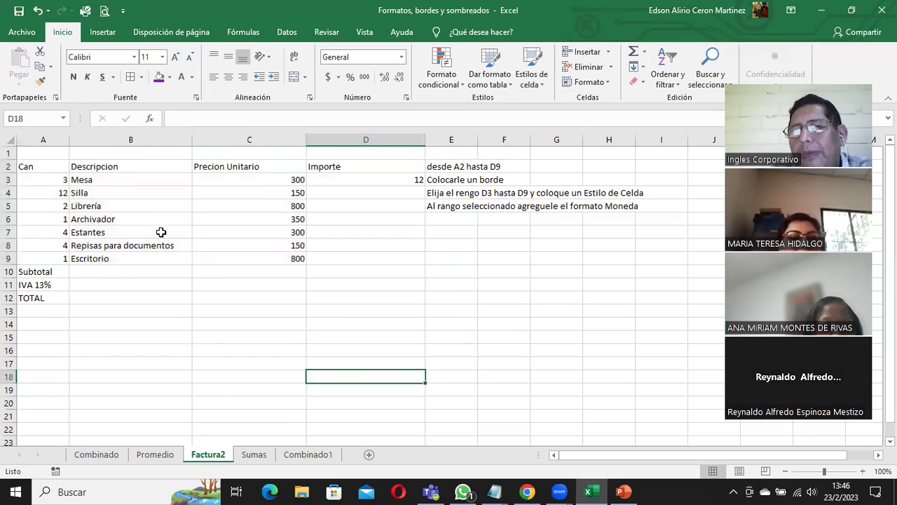
pyautogui.moveTo(49, 166); pyautogui.dragTo(372, 256)
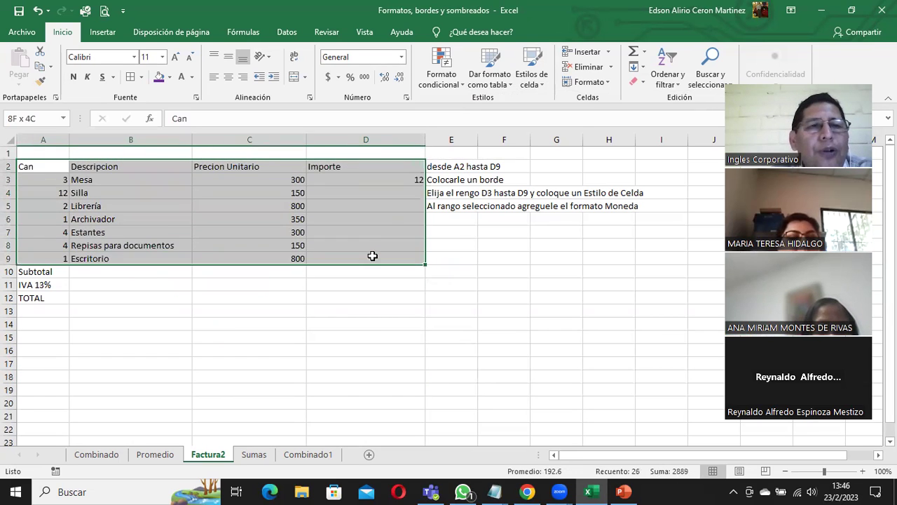
# Apply the Moneda 2 2 cell style to A2:D9 so values show as $ 300.00 and $ 12.00
pyautogui.click(541, 89)
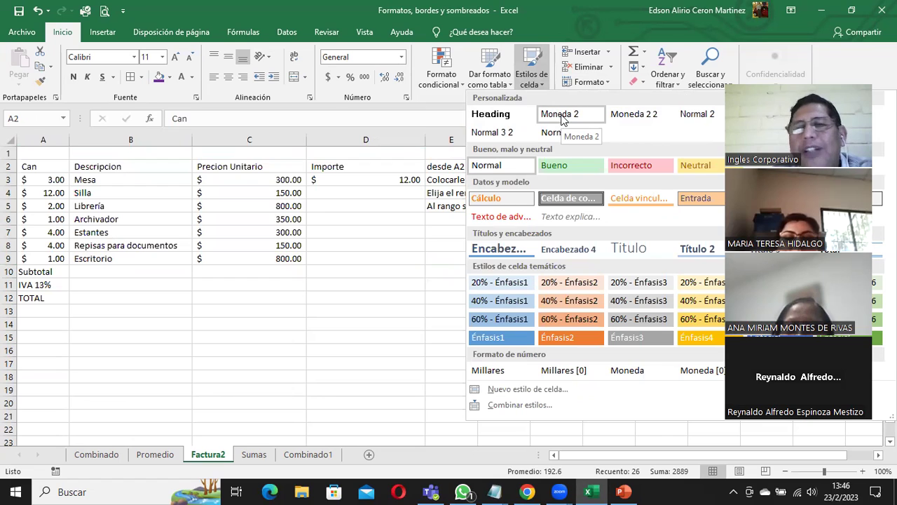
pyautogui.click(638, 121)
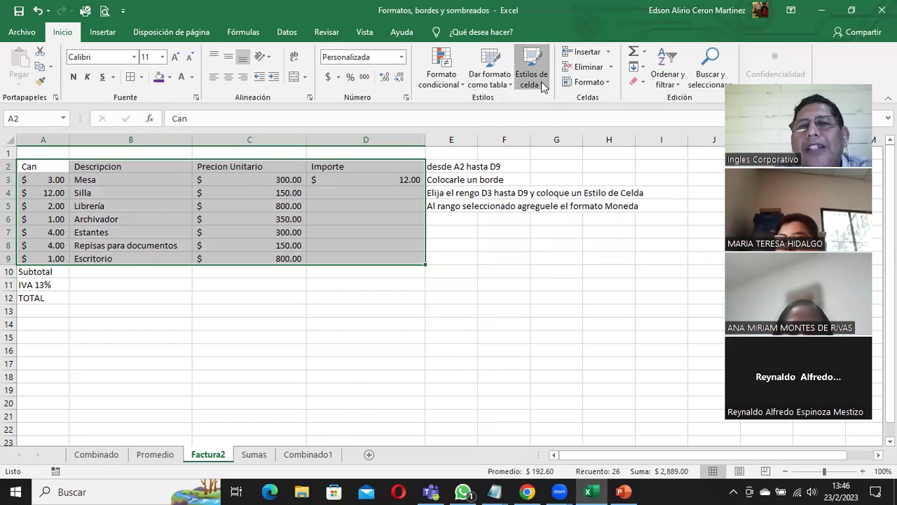
pyautogui.click(541, 82)
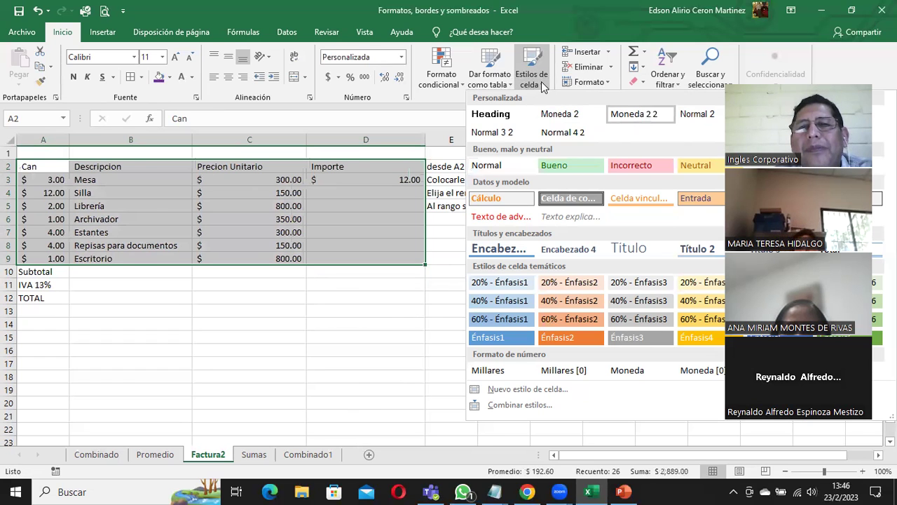
# Give A2:D9 the Bueno style: dark green text on light green fill
pyautogui.click(570, 171)
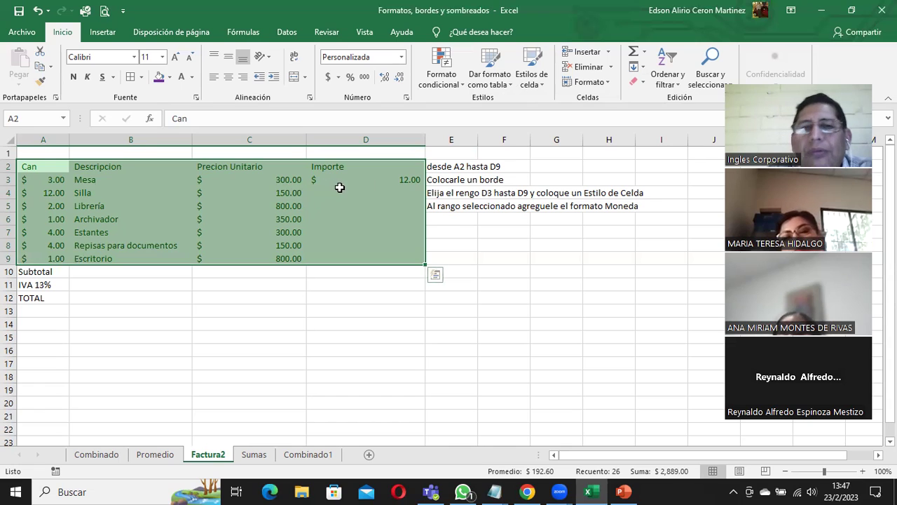
pyautogui.click(372, 195)
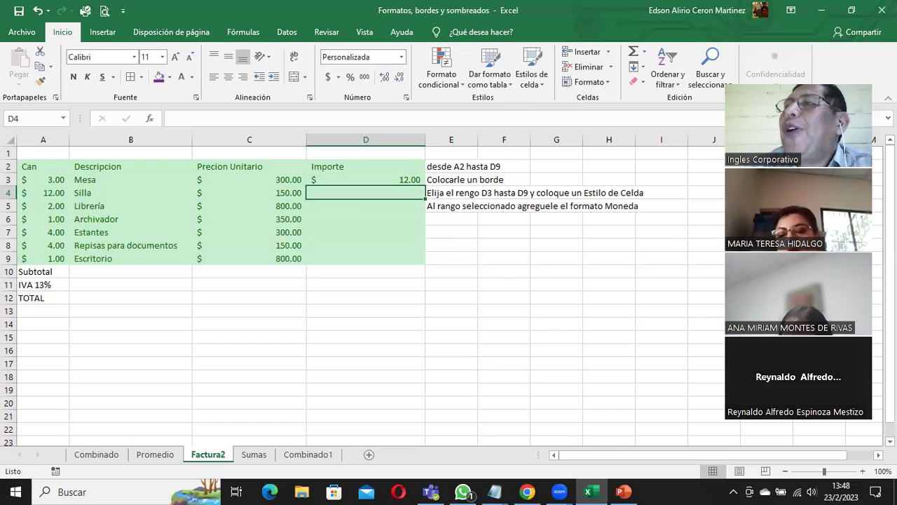
pyautogui.hotkey('alt', 'Tab')
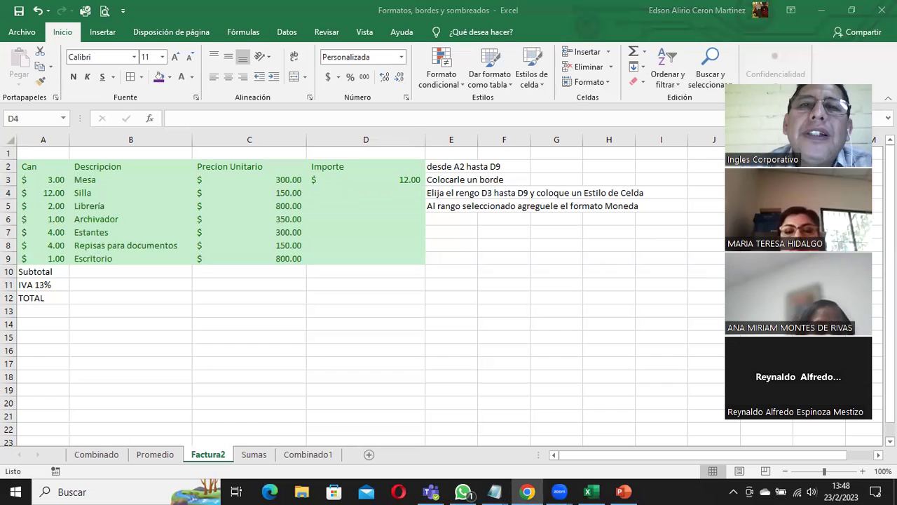
pyautogui.hotkey('alt', 'Tab')
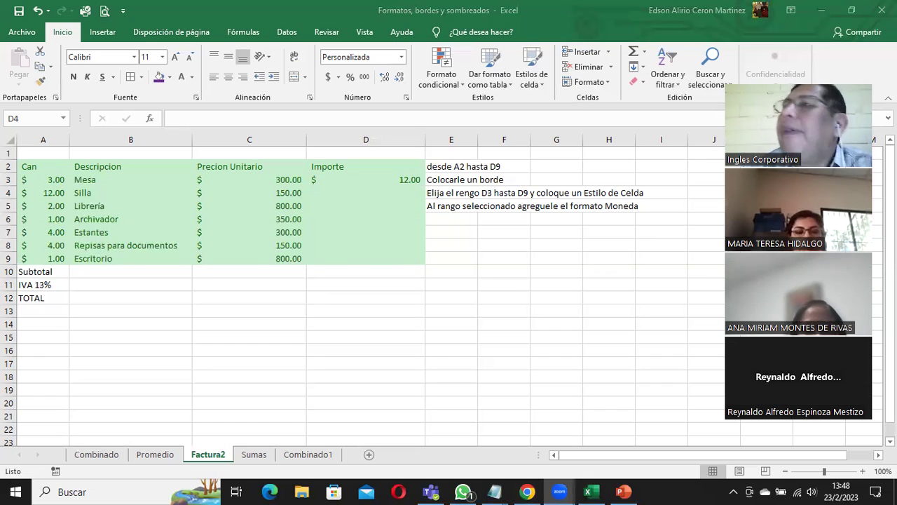
pyautogui.hotkey('alt', 'Tab')
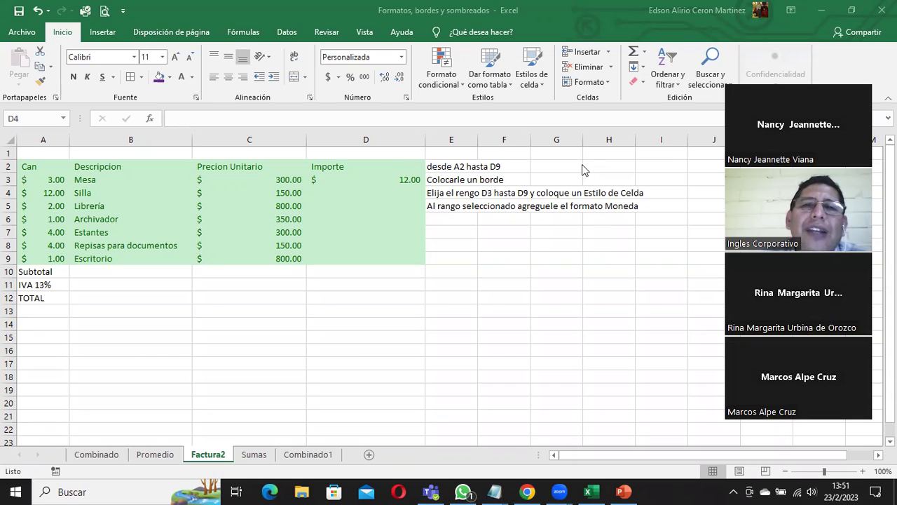
pyautogui.click(42, 162)
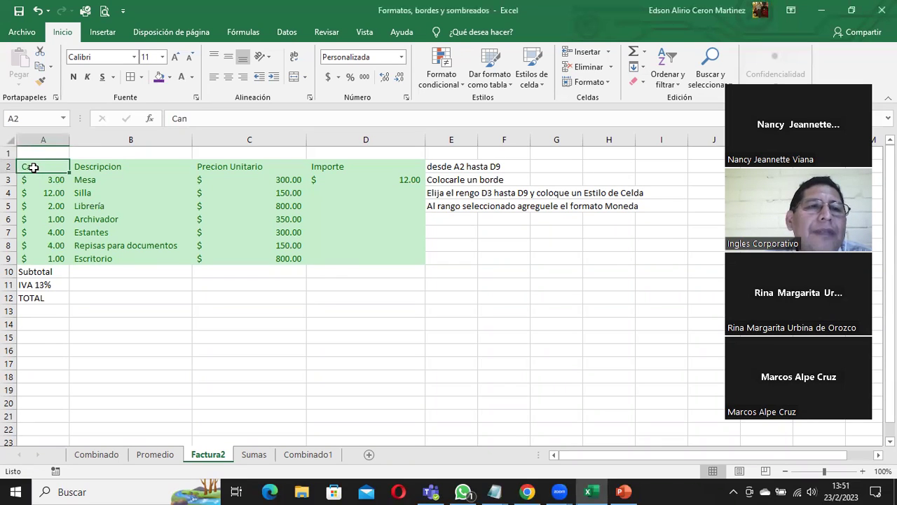
pyautogui.click(337, 259)
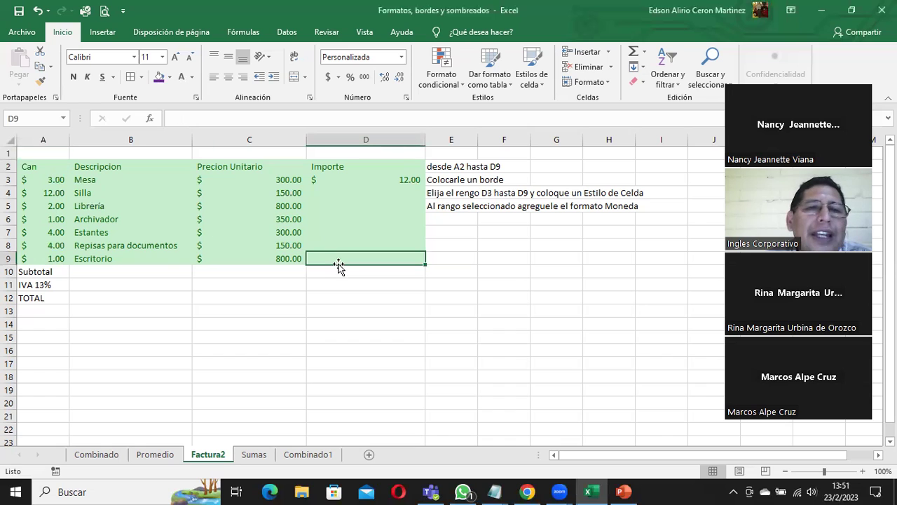
pyautogui.moveTo(28, 166); pyautogui.dragTo(383, 254)
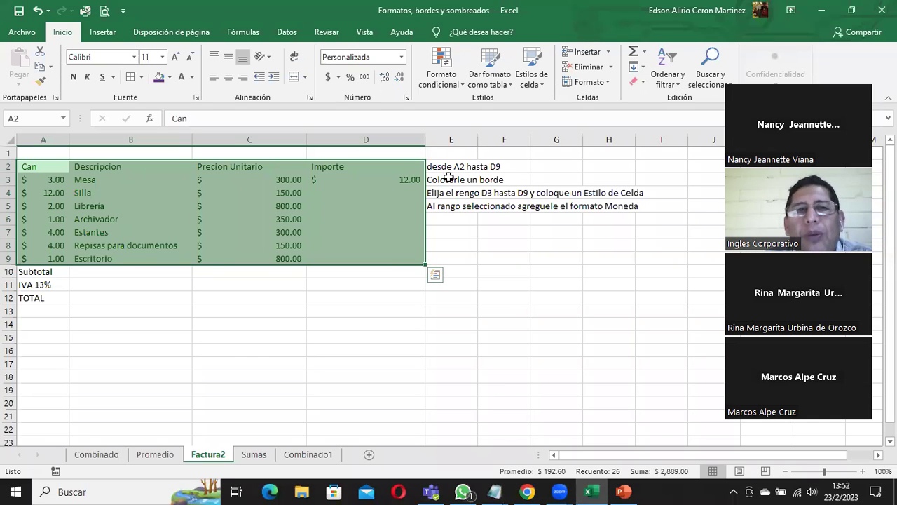
# Choose a thin solid line style in the border settings for A2:D9
pyautogui.click(130, 79)
pyautogui.click(361, 191)
pyautogui.click(359, 209)
pyautogui.click(359, 219)
pyautogui.click(359, 239)
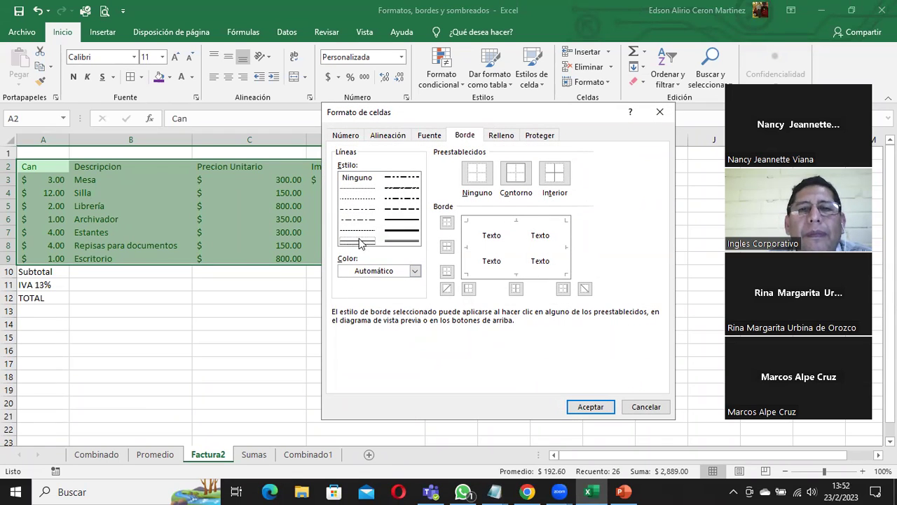
pyautogui.click(591, 406)
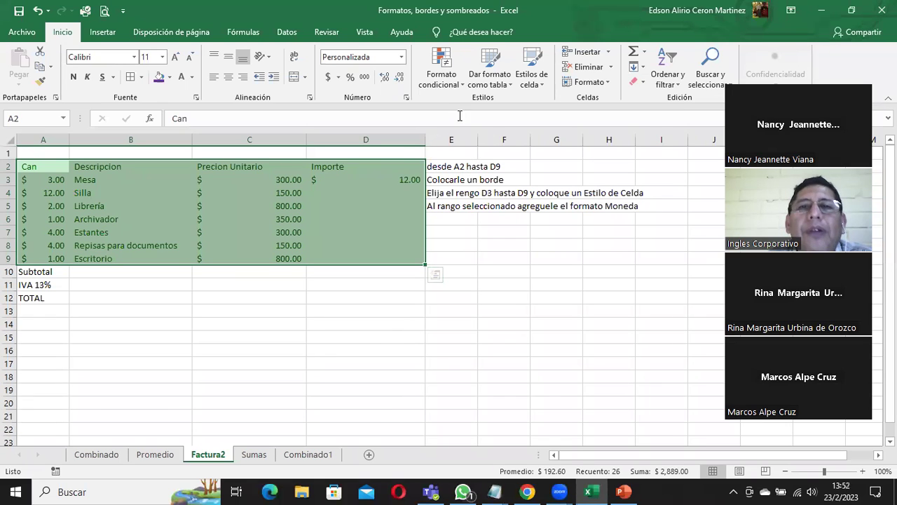
# Add top, bottom, left, right and inside borders to every cell of A2:D9
pyautogui.hotkey('ctrl', '1')
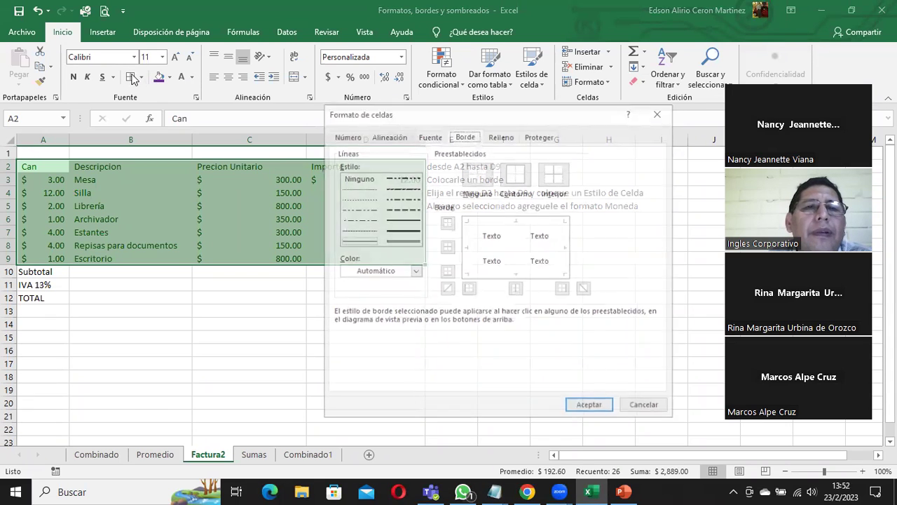
pyautogui.click(516, 255)
pyautogui.click(491, 222)
pyautogui.click(469, 252)
pyautogui.click(477, 272)
pyautogui.click(534, 247)
pyautogui.click(566, 235)
pyautogui.click(598, 408)
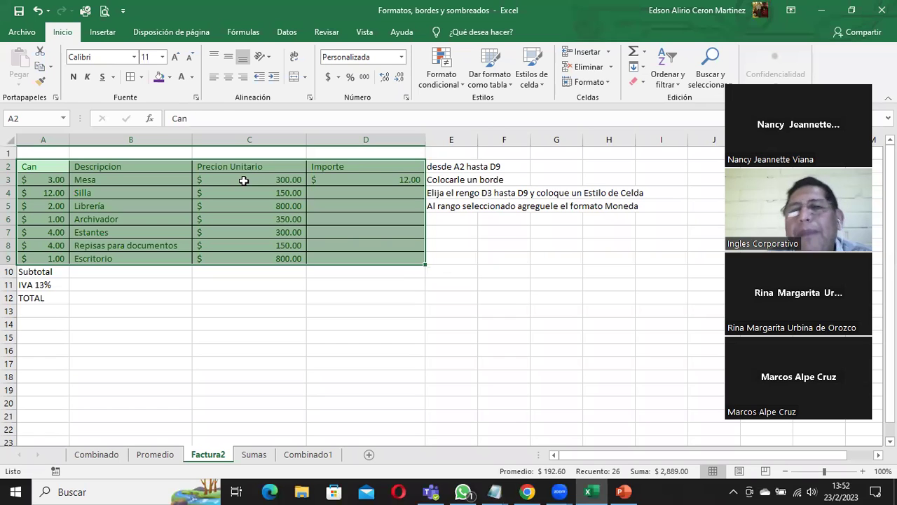
# Select the Importe cells D3:D9 and apply the Moneda 2 cell style
pyautogui.click(541, 92)
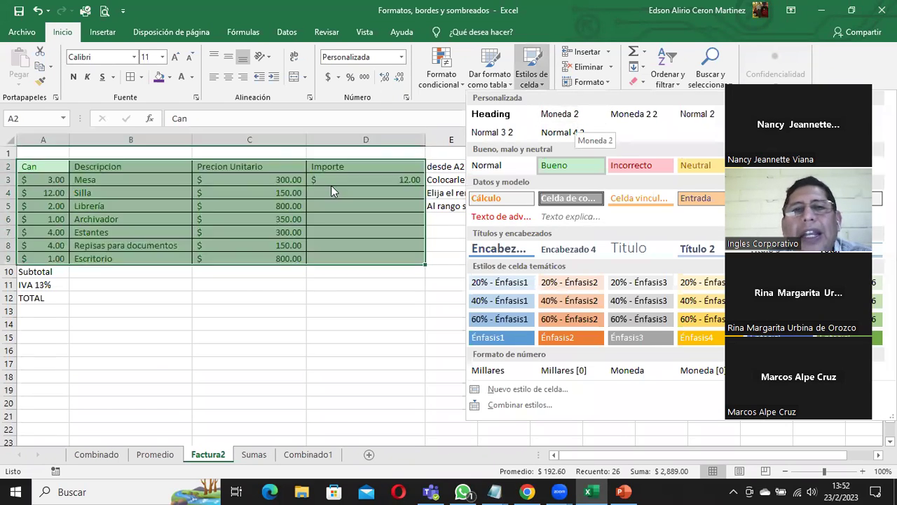
pyautogui.click(331, 185)
pyautogui.moveTo(341, 179); pyautogui.dragTo(350, 258)
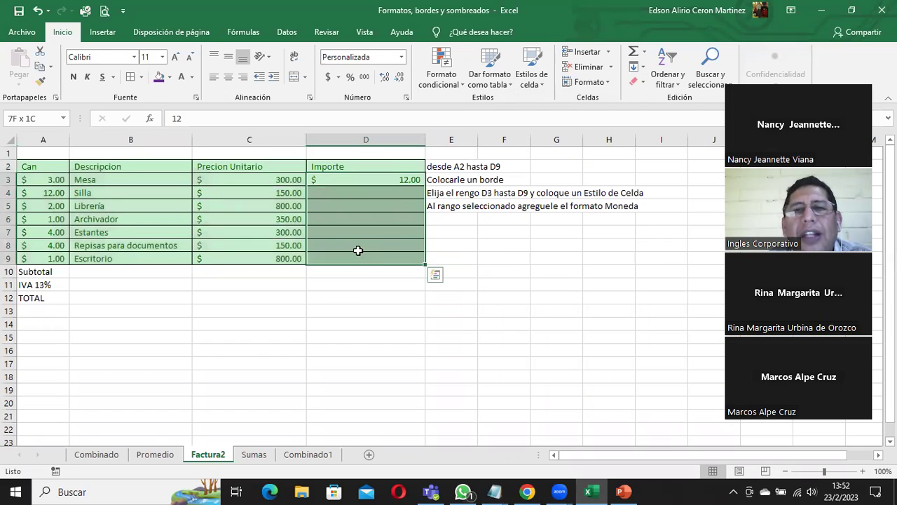
pyautogui.click(542, 82)
pyautogui.click(565, 117)
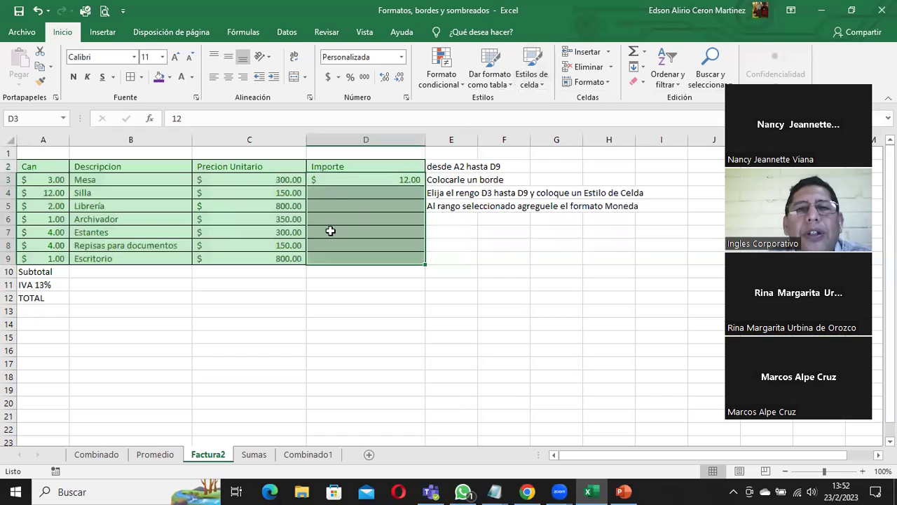
pyautogui.click(335, 203)
# Enter 2 in D4 so it shows $ 2.00, then switch to PowerPoint
pyautogui.click(337, 192)
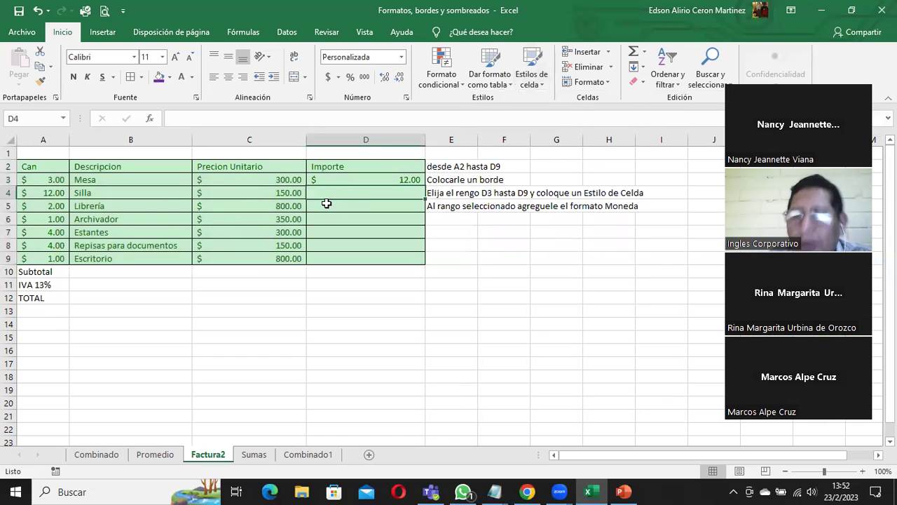
pyautogui.write('2')
pyautogui.press('Return')
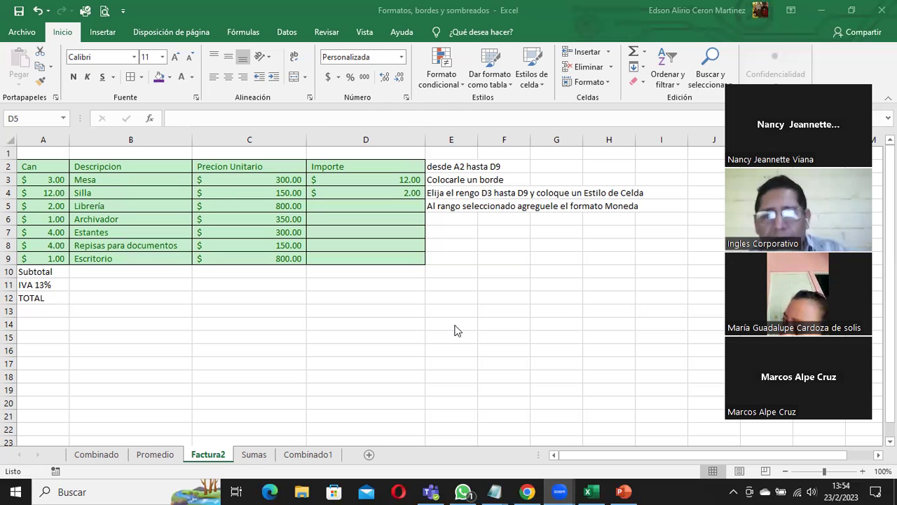
pyautogui.click(623, 492)
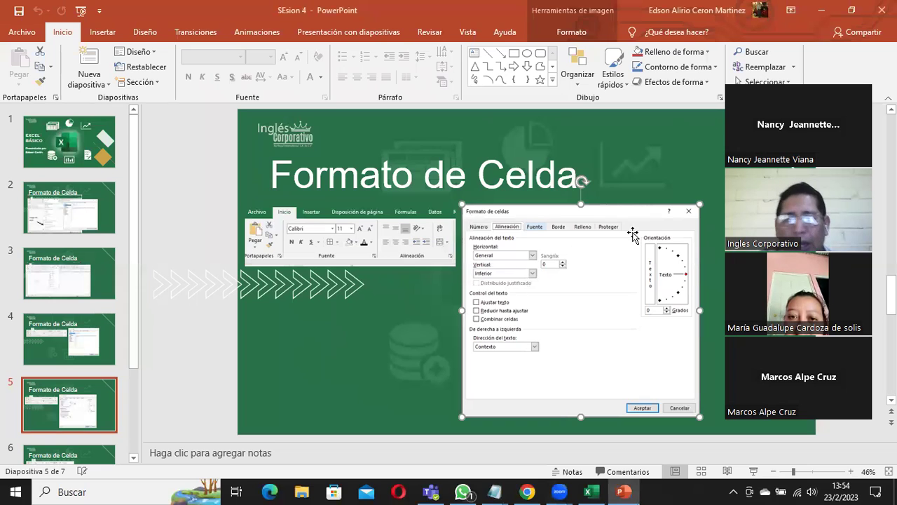
# View the PowerPoint slides on cell borders and fill colours, then return to Excel
pyautogui.click(133, 458)
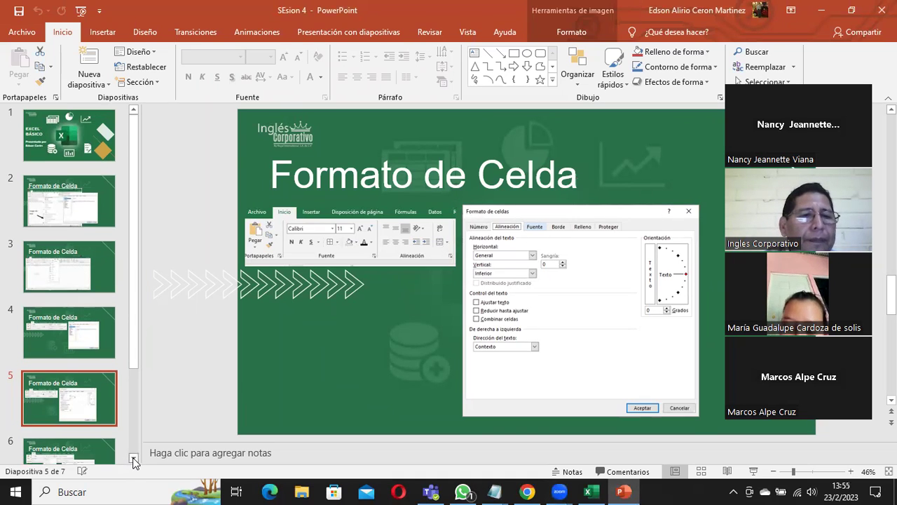
pyautogui.click(133, 460)
pyautogui.click(133, 460)
pyautogui.click(134, 460)
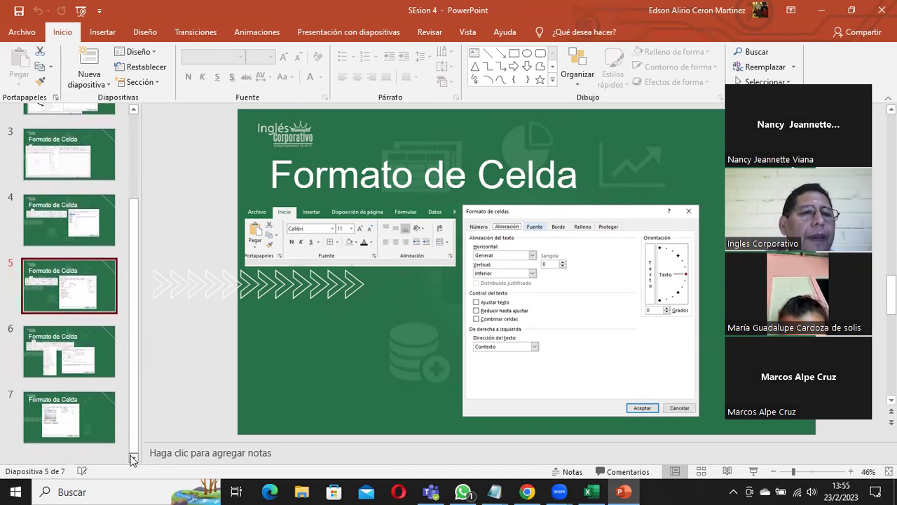
pyautogui.click(89, 346)
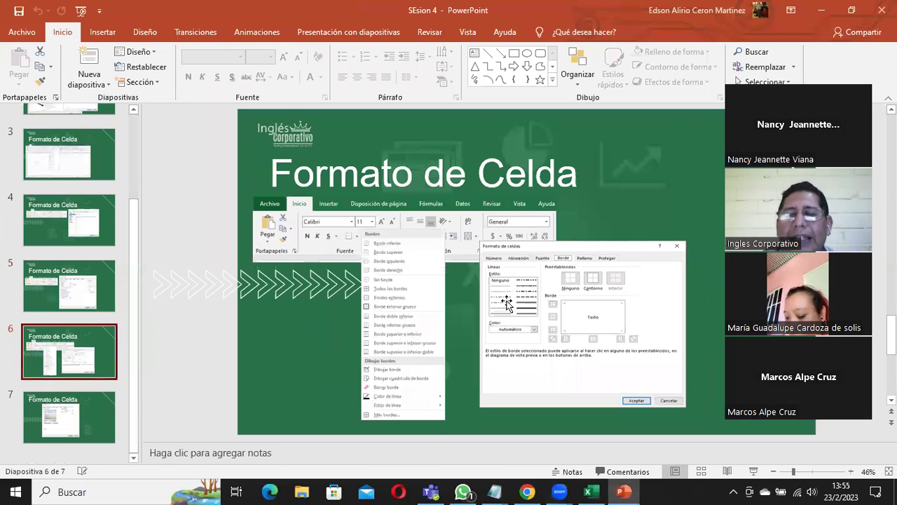
pyautogui.click(91, 411)
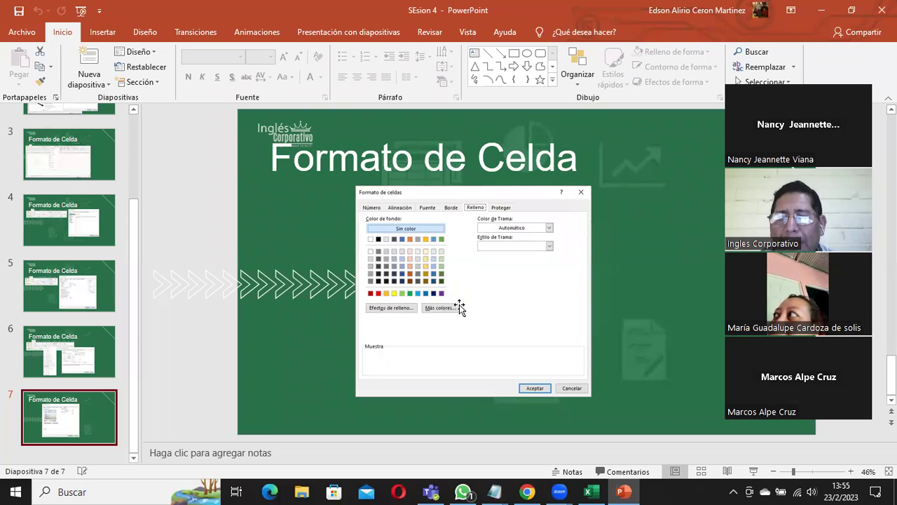
pyautogui.click(590, 489)
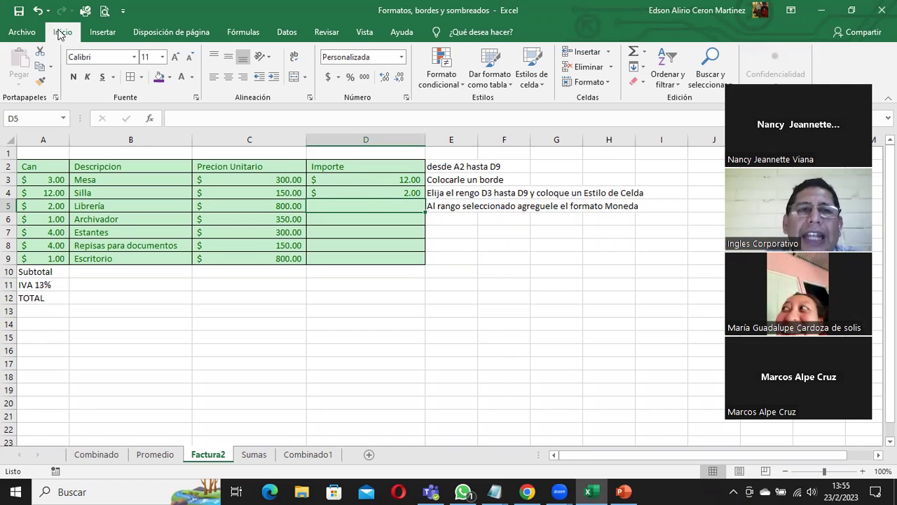
# Browse the Format Cells tabs (alignment, font, border, protection, fill) and cancel
pyautogui.click(406, 97)
pyautogui.click(387, 135)
pyautogui.click(432, 135)
pyautogui.click(464, 136)
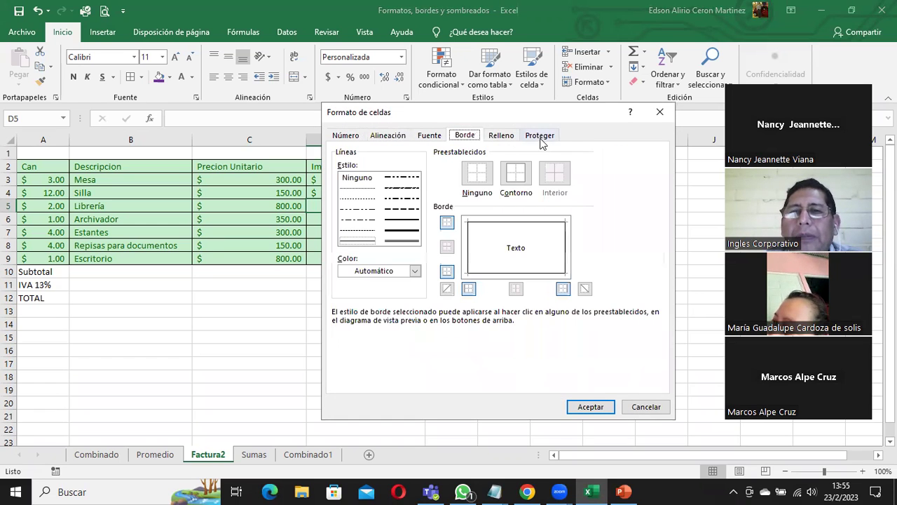
pyautogui.click(540, 137)
pyautogui.click(502, 138)
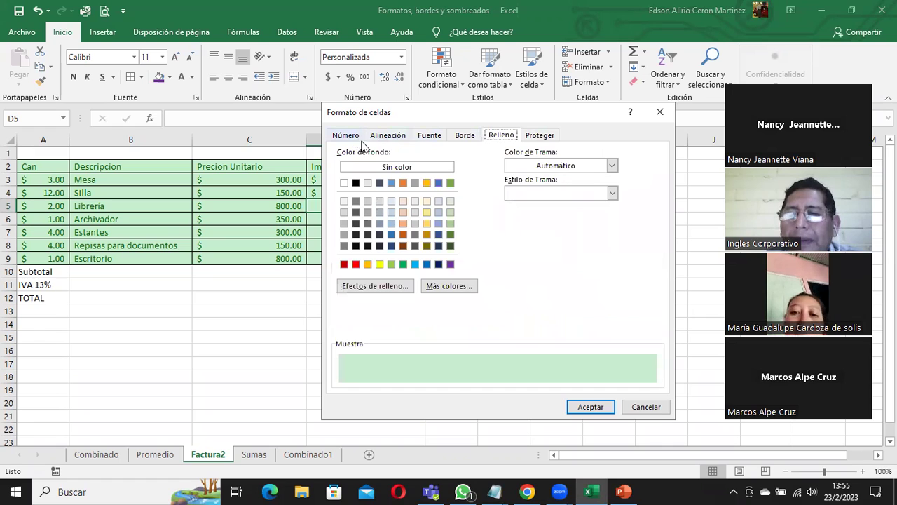
pyautogui.click(658, 412)
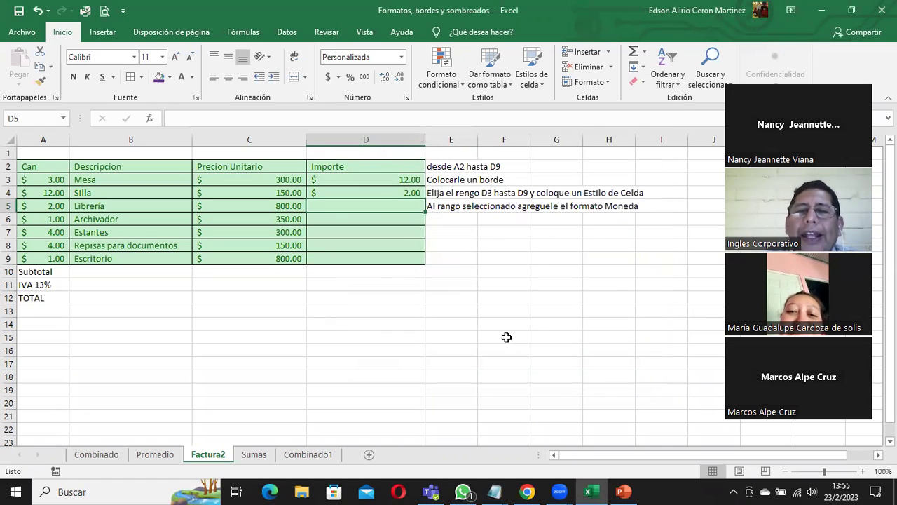
# Select the invoice table A2:D9 and review the Format Cells tabs again without changes
pyautogui.moveTo(56, 167)
pyautogui.mouseDown()
pyautogui.moveTo(312, 205)
pyautogui.moveTo(362, 254)
pyautogui.mouseUp()
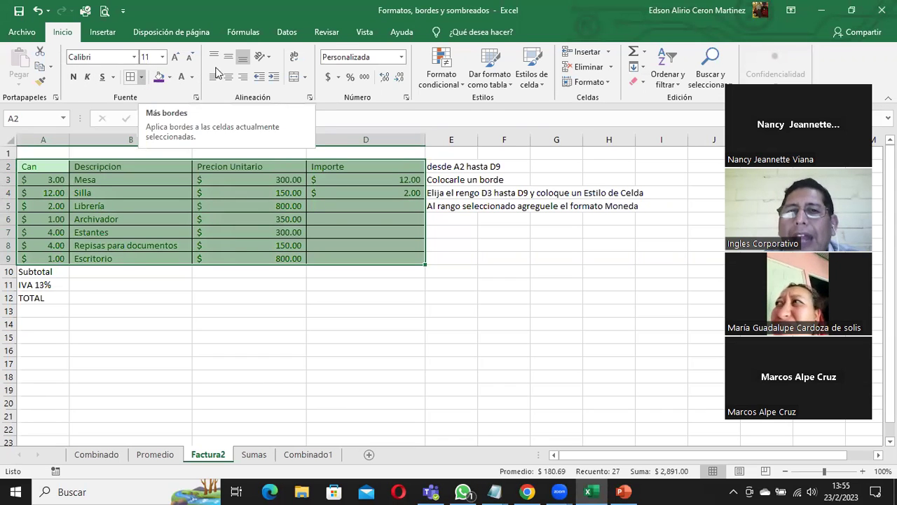
pyautogui.click(407, 98)
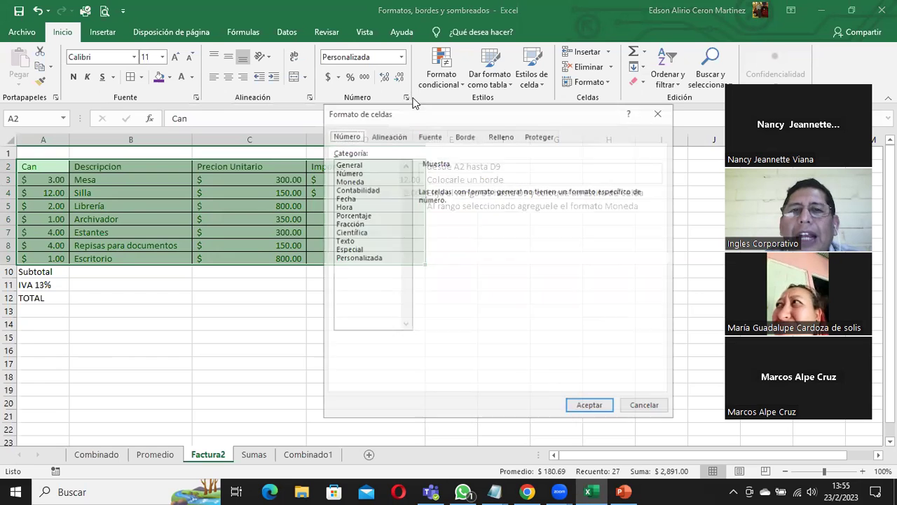
pyautogui.click(389, 135)
pyautogui.click(427, 136)
pyautogui.click(463, 138)
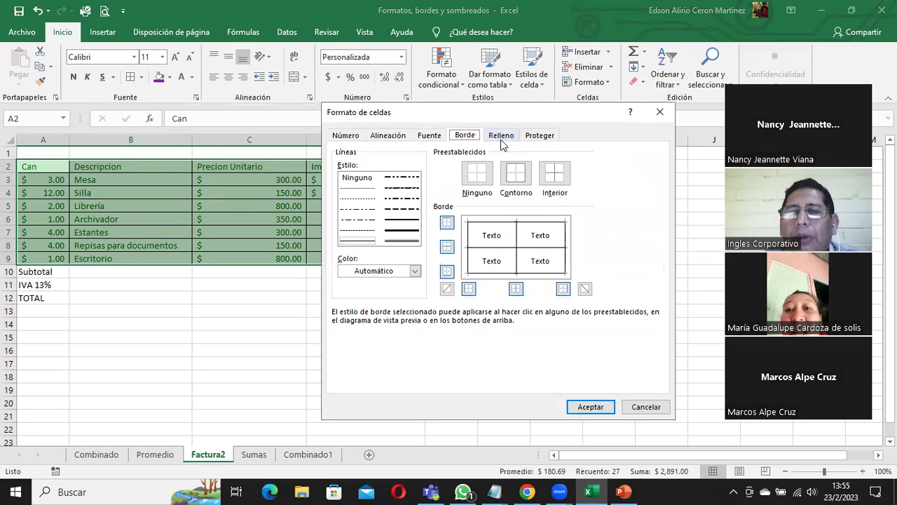
pyautogui.click(500, 136)
pyautogui.click(466, 137)
pyautogui.click(430, 137)
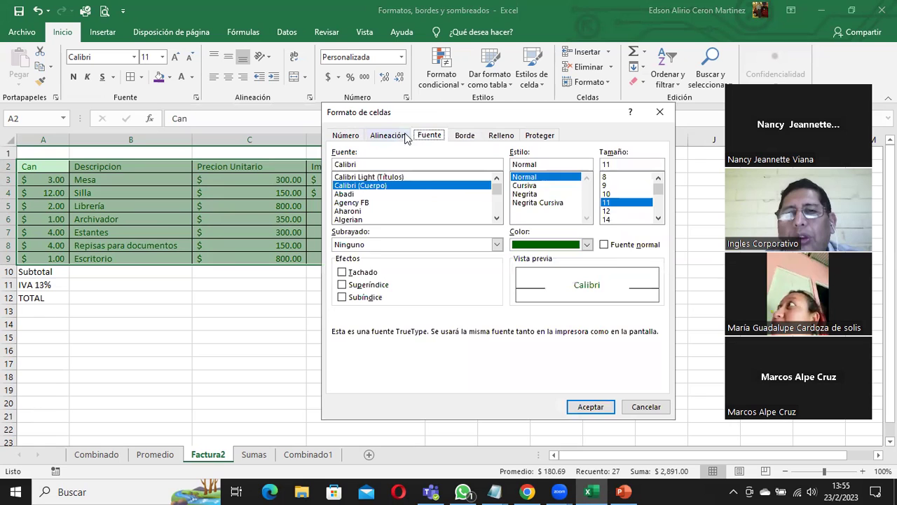
pyautogui.click(404, 137)
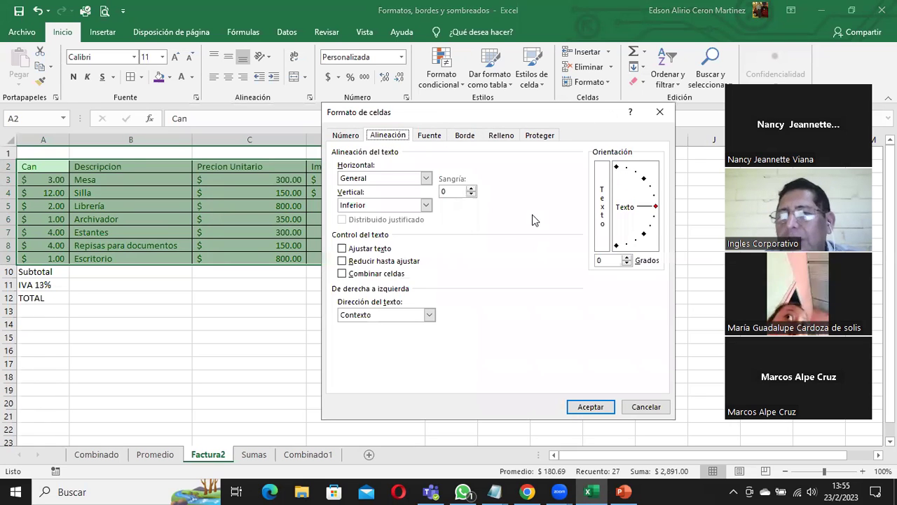
pyautogui.click(645, 403)
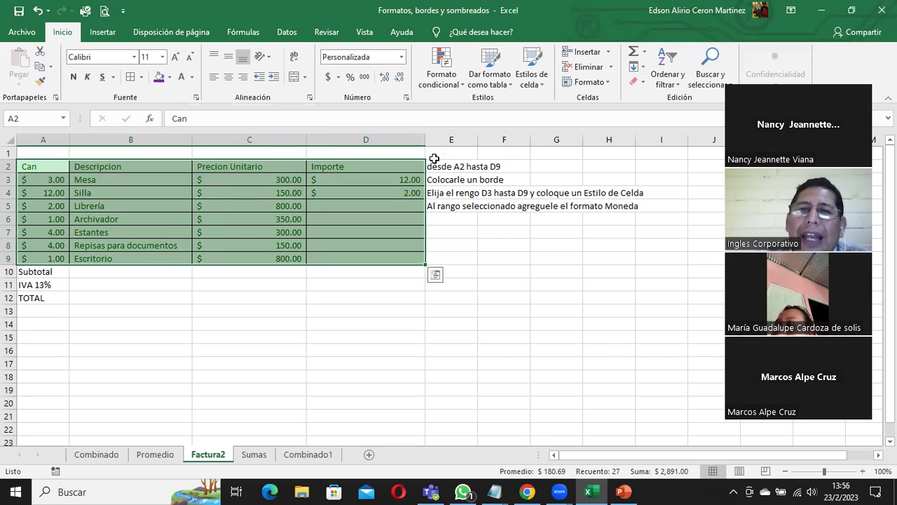
# Reopen and cancel Format Cells, then switch to the Sumas sheet
pyautogui.click(406, 97)
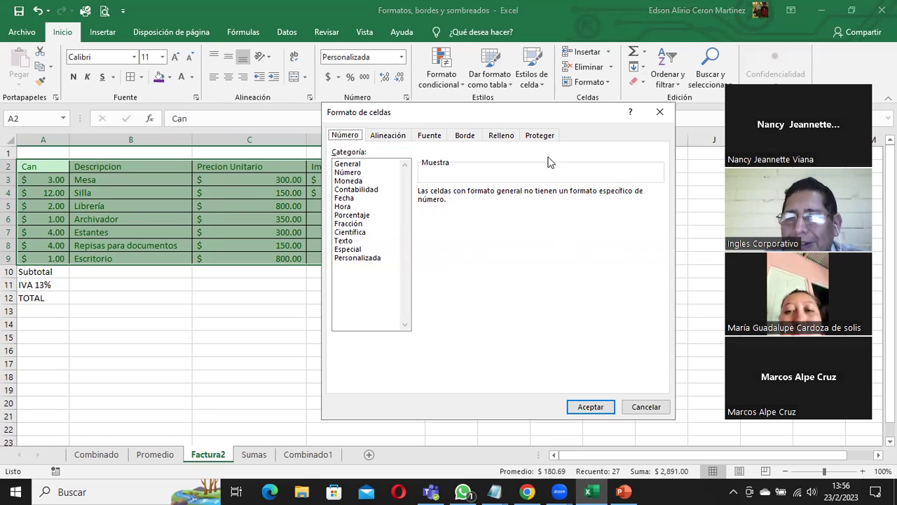
pyautogui.click(646, 406)
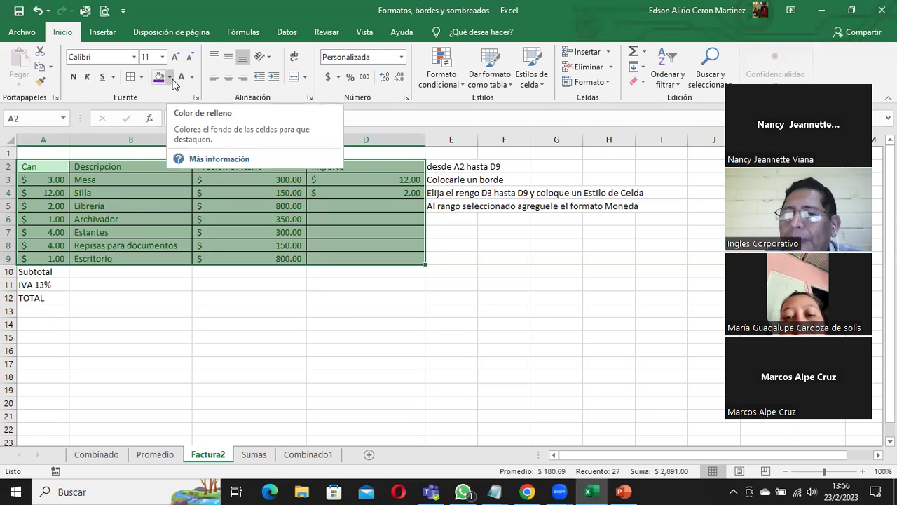
pyautogui.click(255, 454)
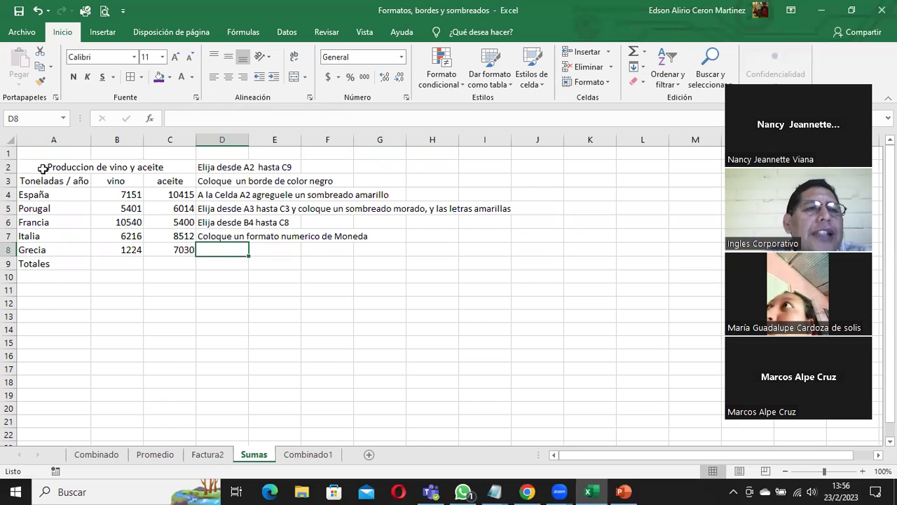
# Add outer and inner borders around every cell of the production table A2:C9
pyautogui.moveTo(43, 168)
pyautogui.mouseDown()
pyautogui.moveTo(148, 262)
pyautogui.moveTo(176, 261)
pyautogui.mouseUp()
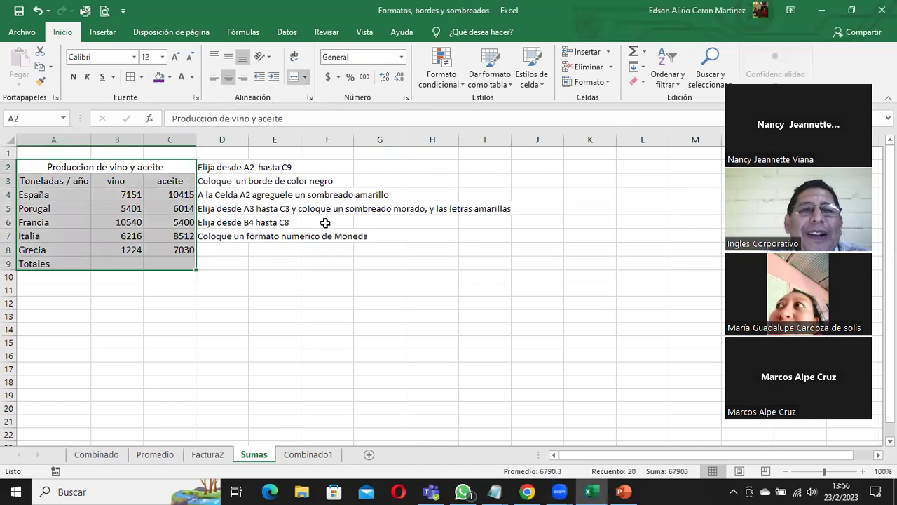
pyautogui.click(406, 97)
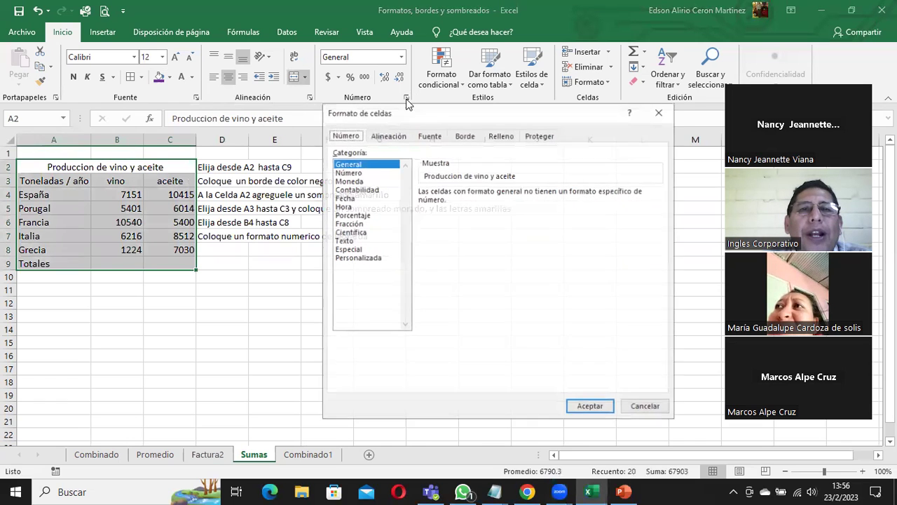
pyautogui.click(463, 136)
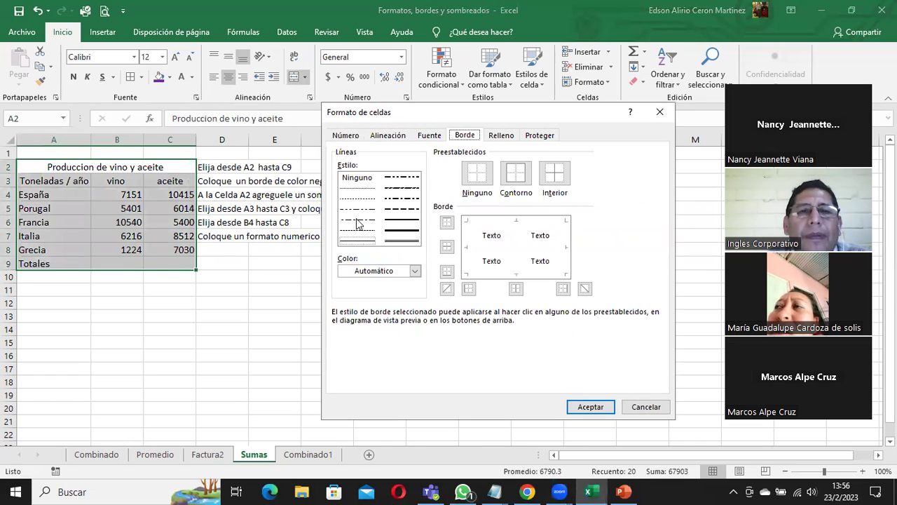
pyautogui.click(355, 243)
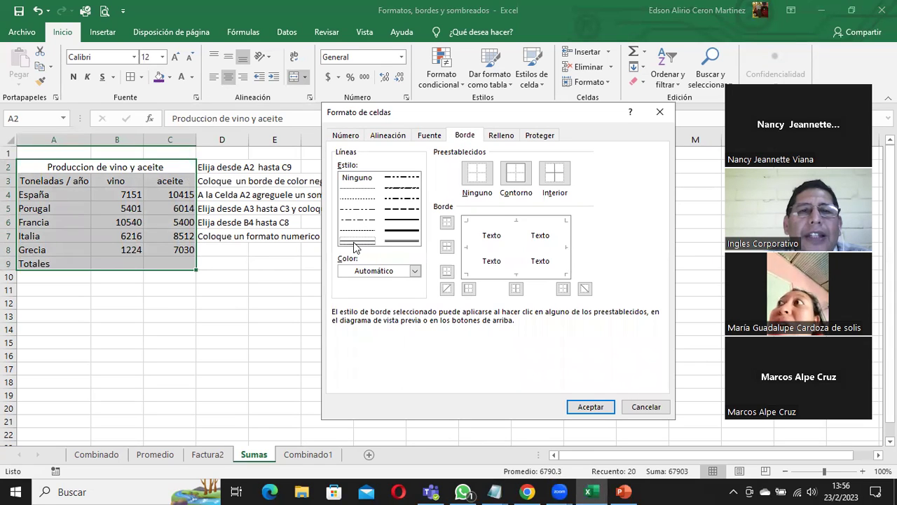
pyautogui.click(468, 247)
pyautogui.click(484, 223)
pyautogui.click(518, 244)
pyautogui.click(488, 274)
pyautogui.click(566, 265)
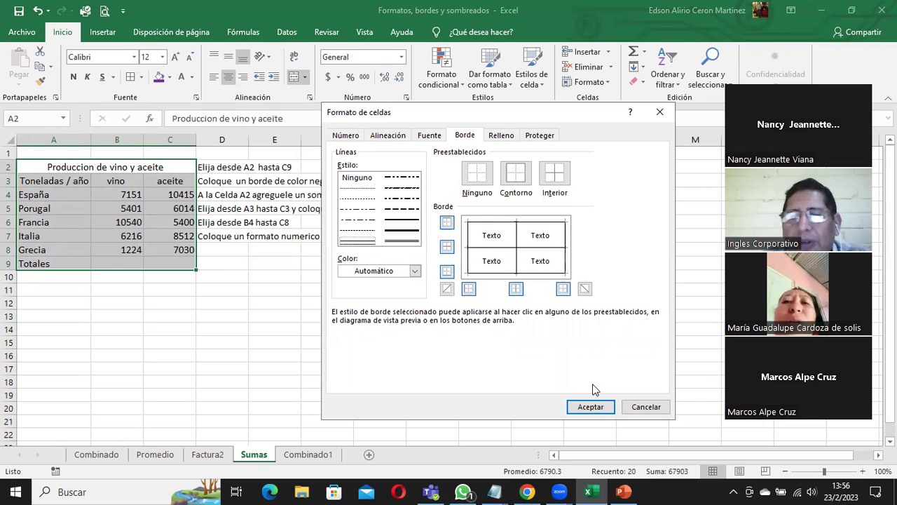
pyautogui.click(591, 407)
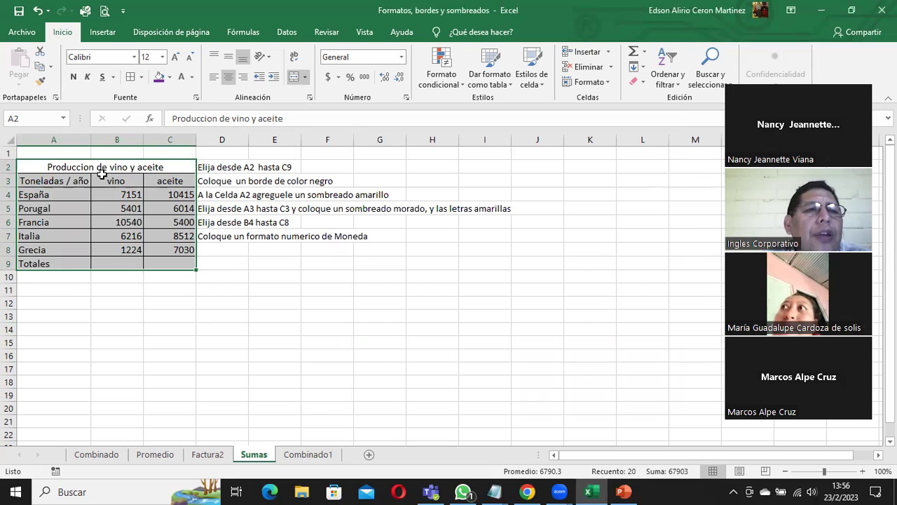
# Fill the title cell A2 with yellow shading
pyautogui.click(71, 167)
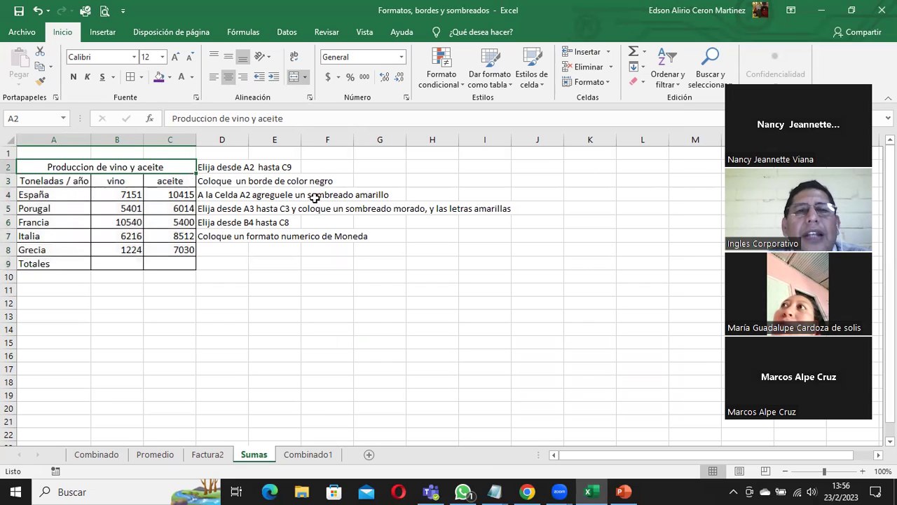
pyautogui.click(406, 97)
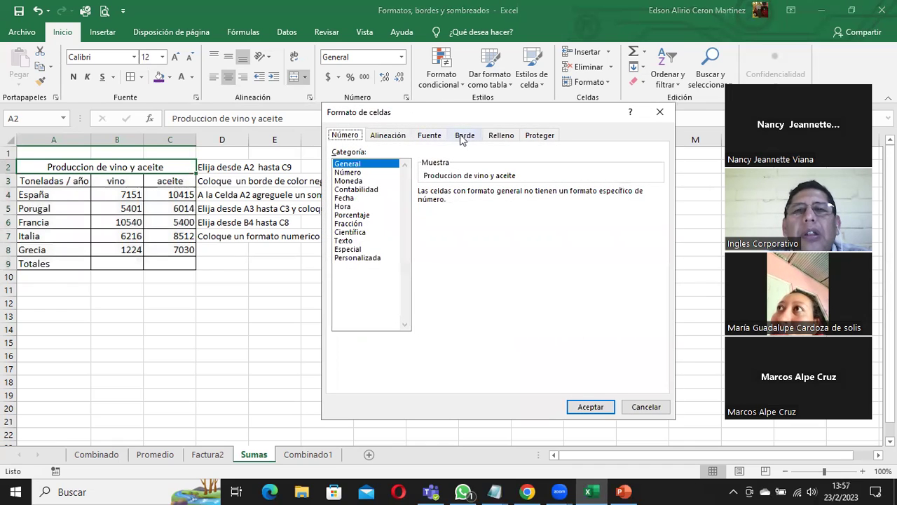
pyautogui.click(501, 137)
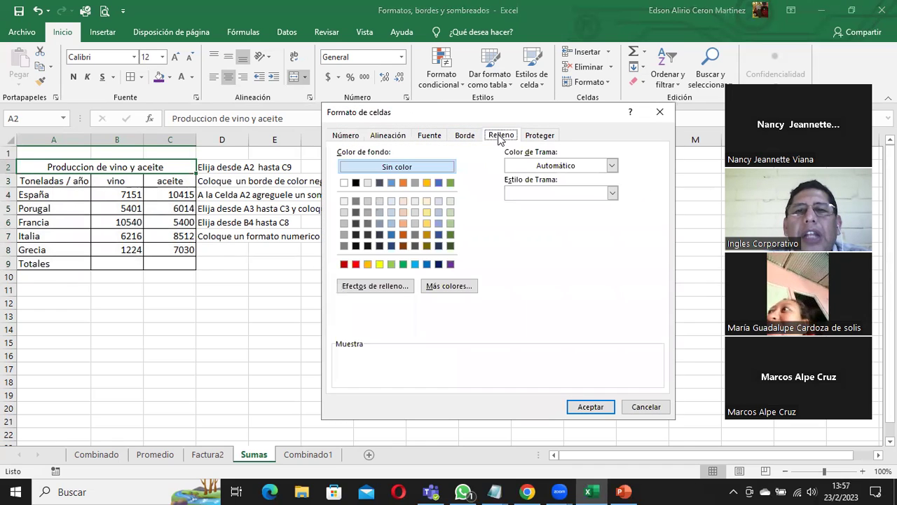
pyautogui.click(380, 264)
pyautogui.click(597, 409)
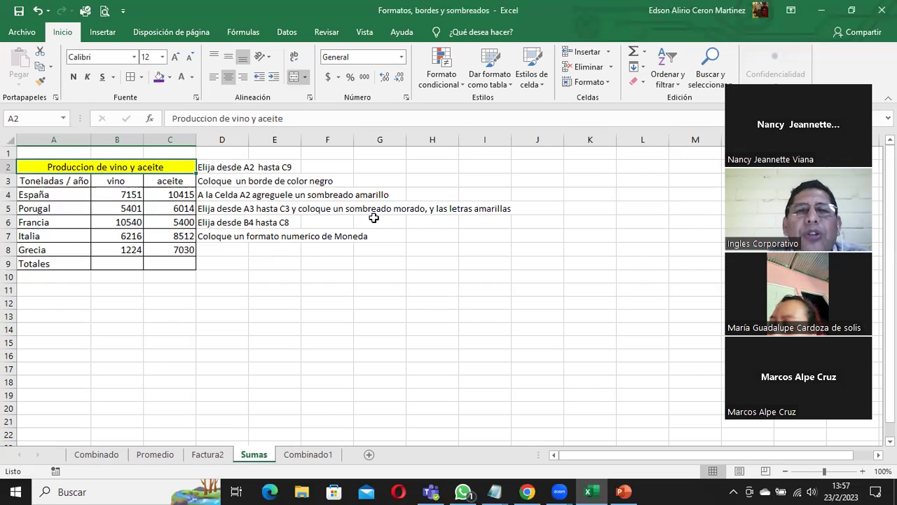
# Format header row A3:C3 with a purple fill and yellow font colour
pyautogui.moveTo(53, 182); pyautogui.dragTo(155, 174)
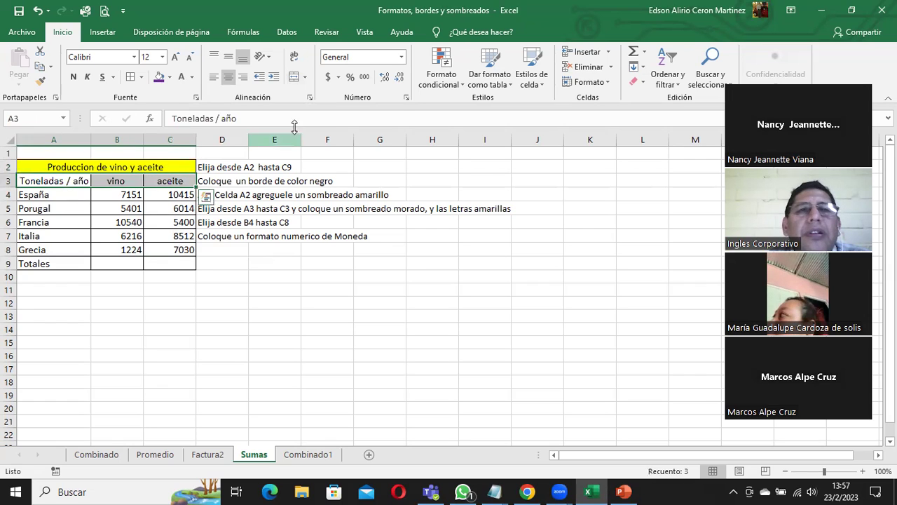
pyautogui.click(406, 99)
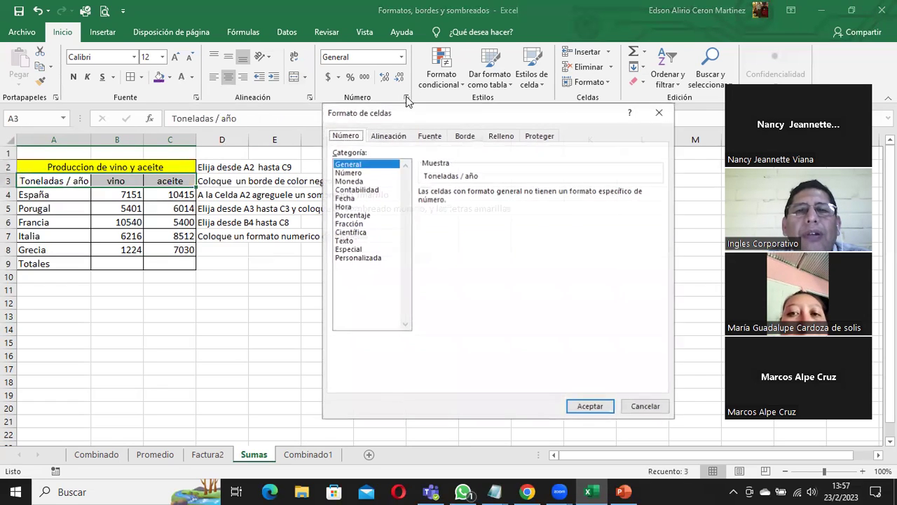
pyautogui.click(500, 135)
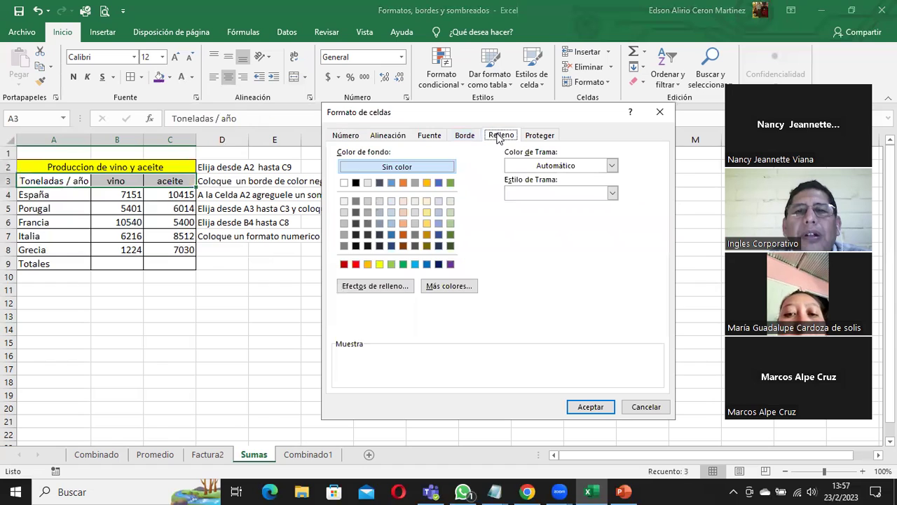
pyautogui.click(439, 265)
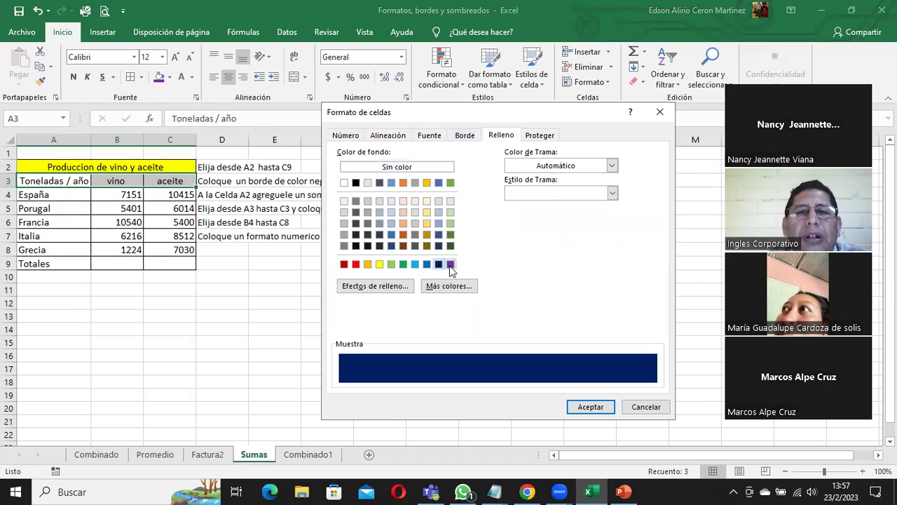
pyautogui.click(450, 265)
pyautogui.click(431, 139)
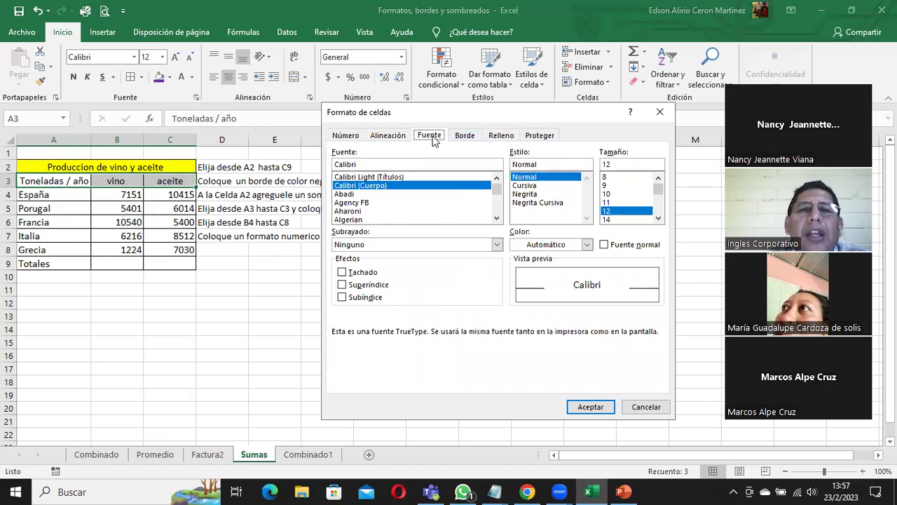
pyautogui.click(532, 245)
pyautogui.click(550, 362)
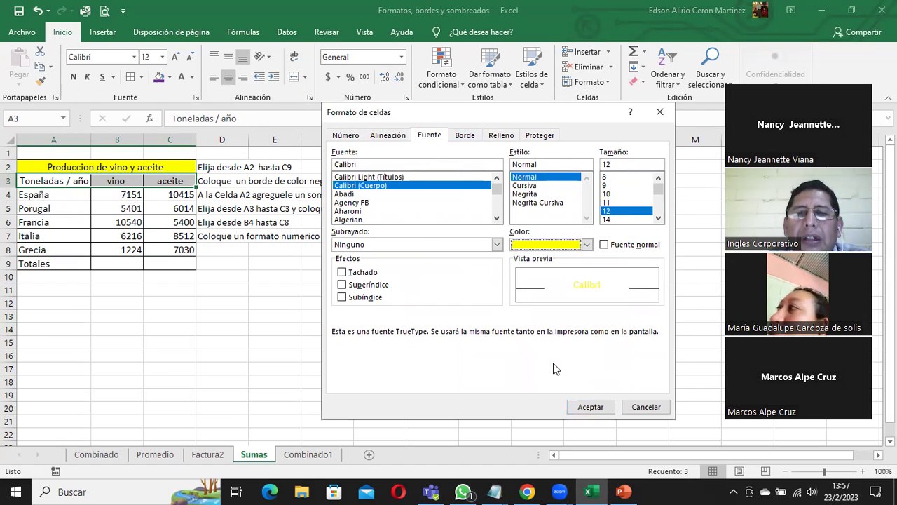
pyautogui.click(591, 408)
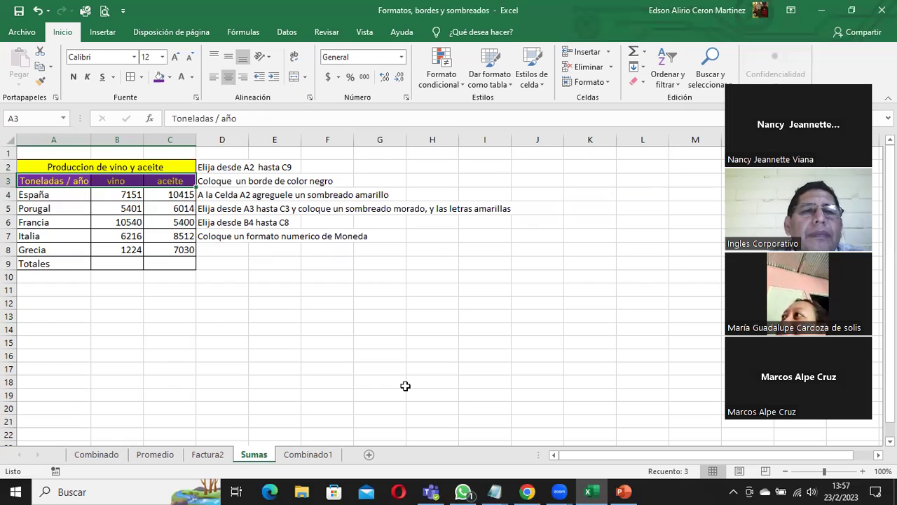
pyautogui.click(45, 197)
# Apply the Moneda number format to B4:C8, e.g. $7,151.00 and $10,415.00
pyautogui.moveTo(93, 198); pyautogui.dragTo(109, 201)
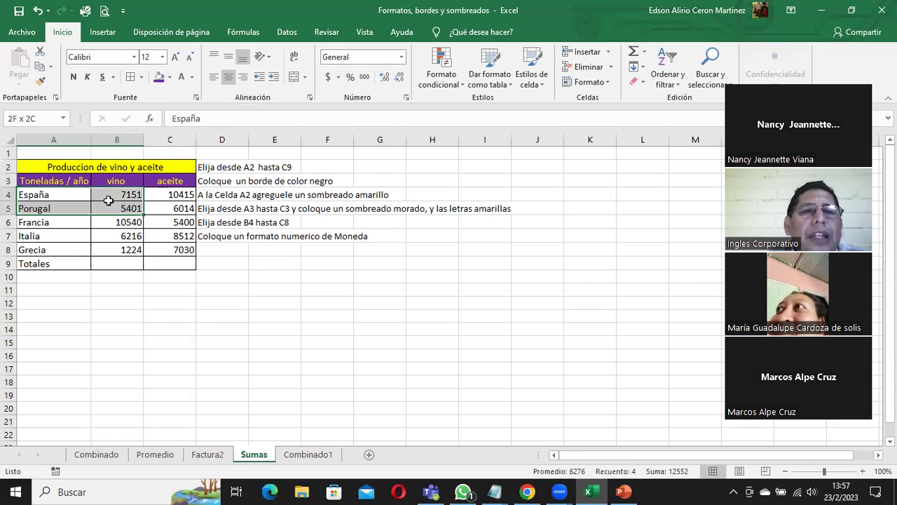
pyautogui.click(42, 197)
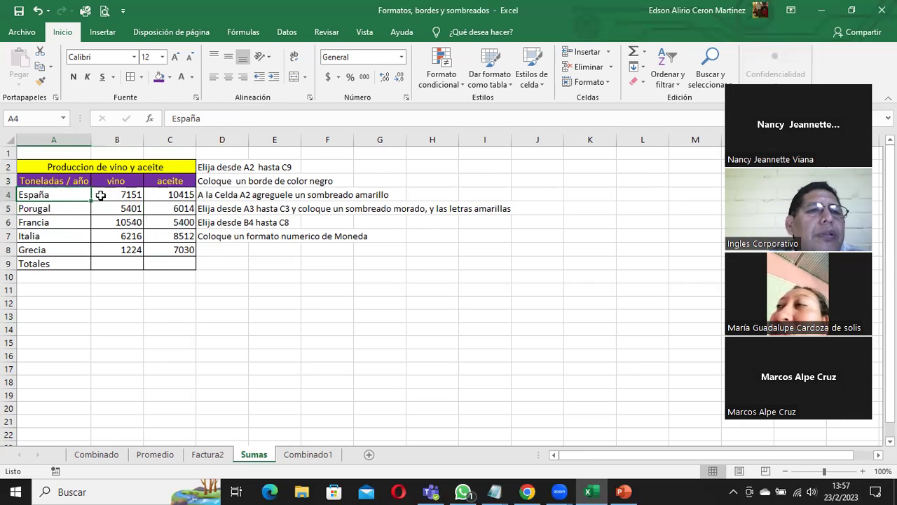
pyautogui.moveTo(112, 196); pyautogui.dragTo(173, 251)
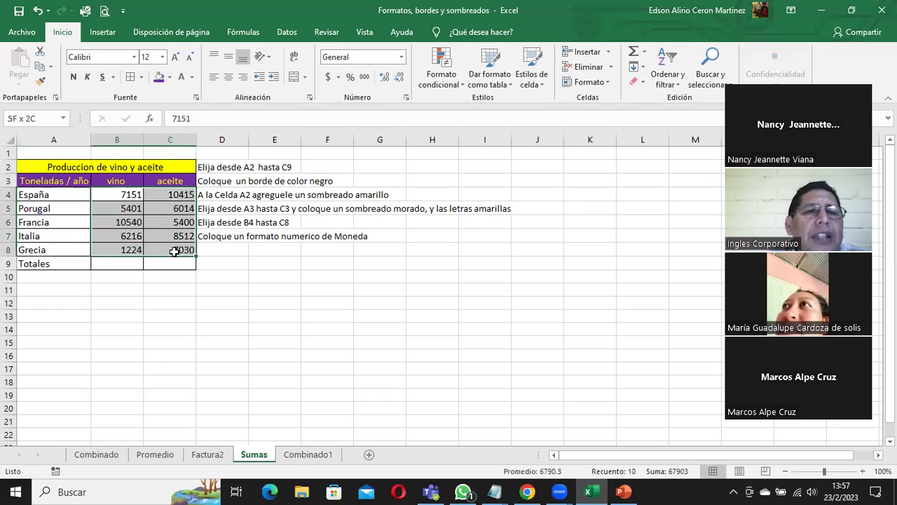
pyautogui.click(406, 97)
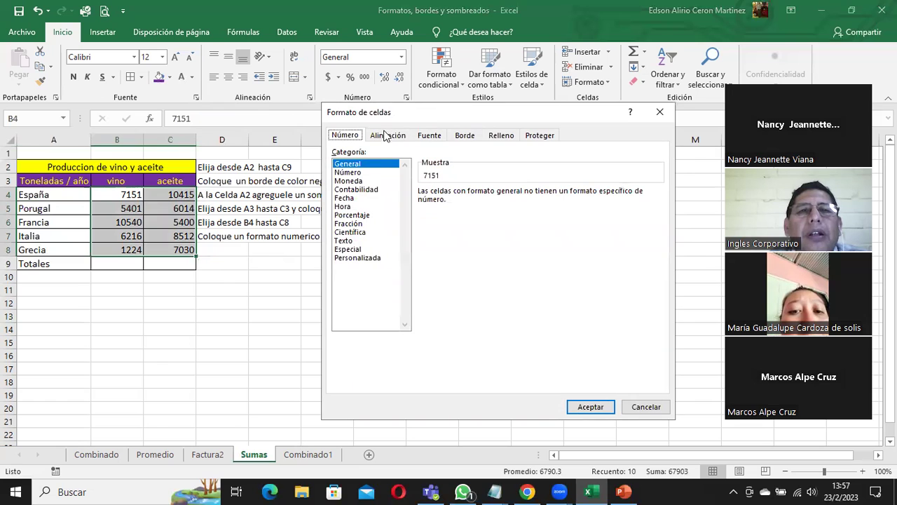
pyautogui.click(357, 181)
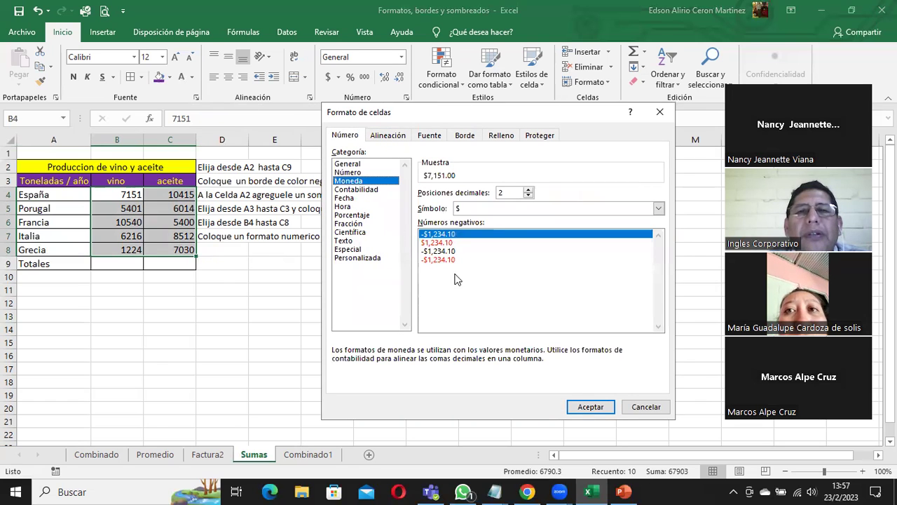
pyautogui.click(598, 412)
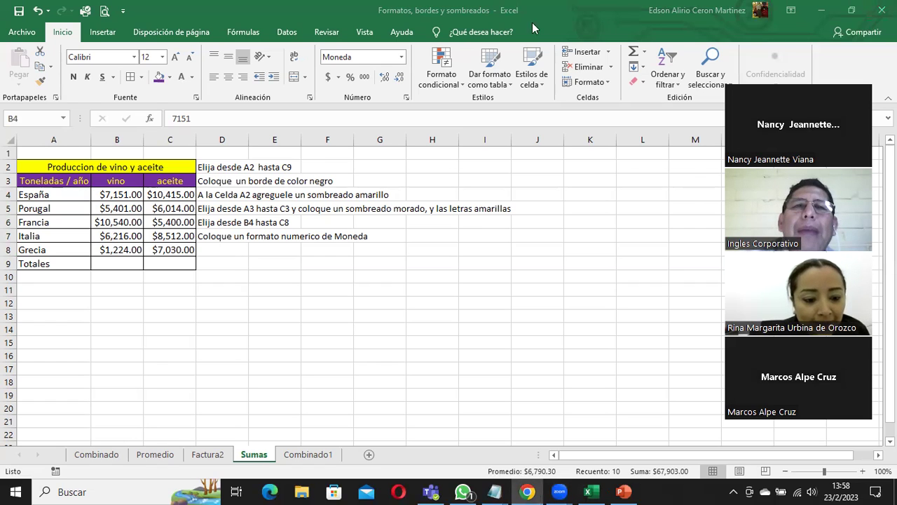
pyautogui.hotkey('shift', 'Right')
pyautogui.hotkey('shift', 'ctrl', 'Down')
# Pick the Latin American Spanish accounting currency symbol, ending on the Combinado1 product table sheet
pyautogui.click(339, 78)
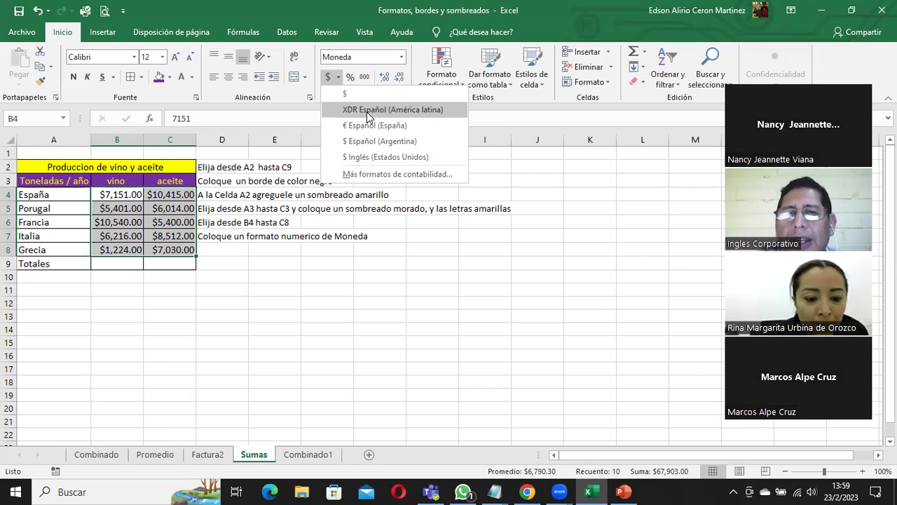
pyautogui.click(433, 112)
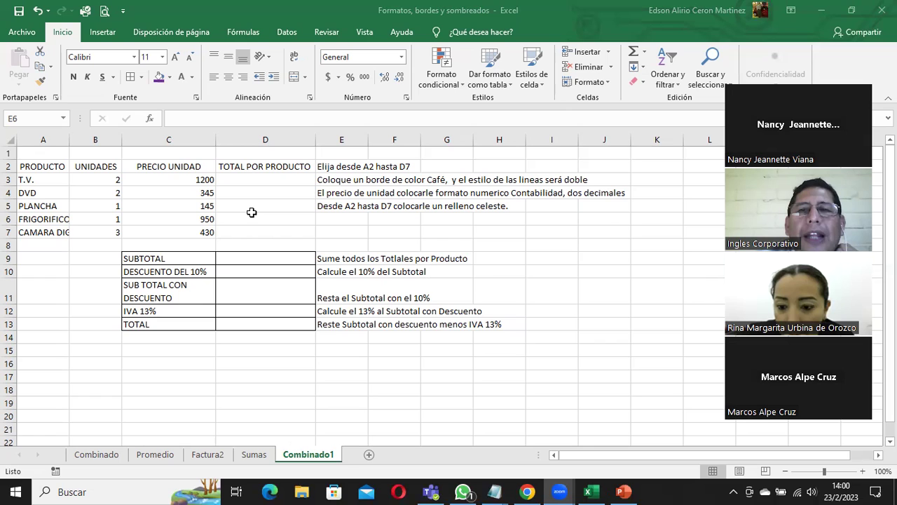
pyautogui.moveTo(299, 181); pyautogui.dragTo(268, 231)
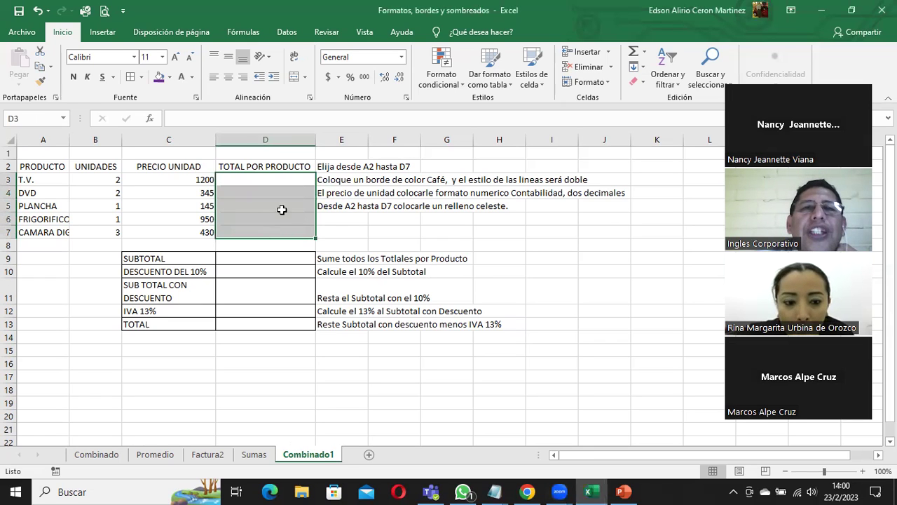
pyautogui.click(405, 99)
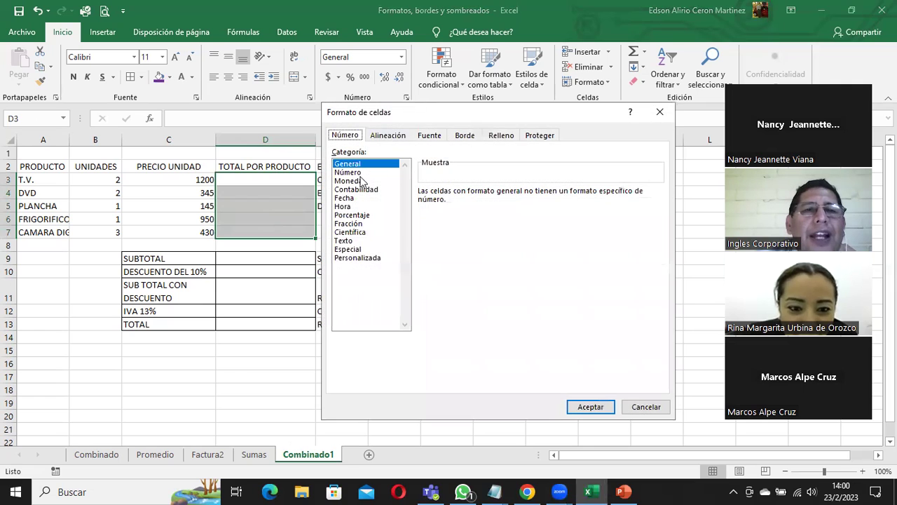
pyautogui.click(357, 258)
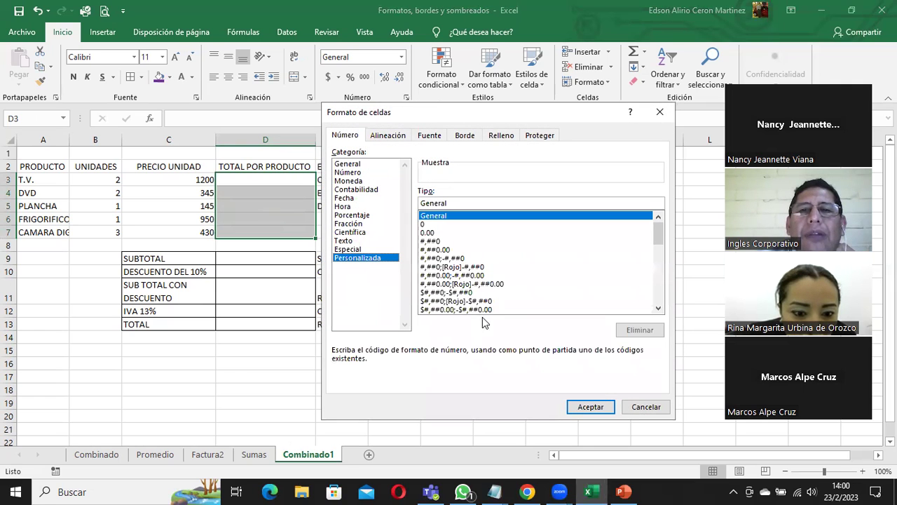
pyautogui.press('Down')
pyautogui.press('Down')
pyautogui.press('Down')
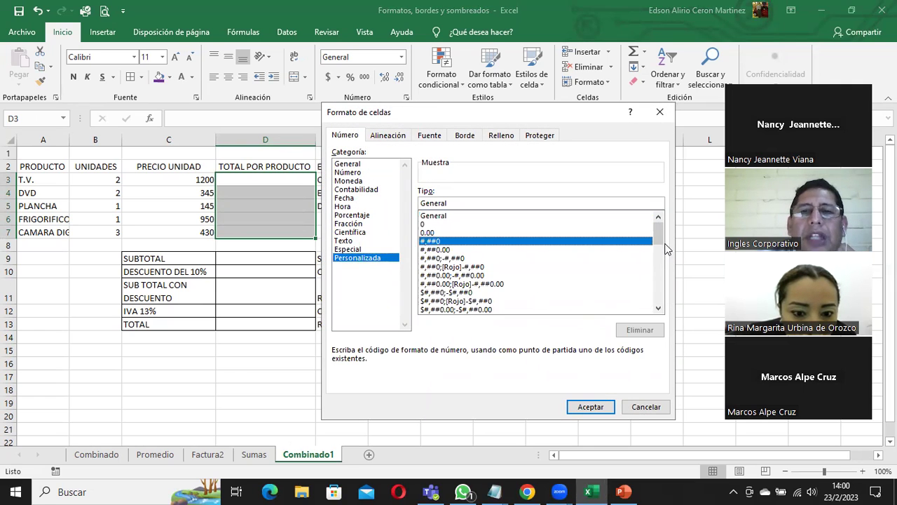
pyautogui.click(660, 308)
pyautogui.click(660, 307)
pyautogui.click(660, 307)
pyautogui.click(659, 307)
pyautogui.click(660, 307)
pyautogui.click(659, 306)
pyautogui.click(660, 307)
pyautogui.click(659, 306)
pyautogui.click(660, 305)
pyautogui.click(660, 306)
pyautogui.click(659, 305)
pyautogui.click(660, 306)
pyautogui.click(660, 306)
pyautogui.click(660, 306)
pyautogui.click(660, 307)
pyautogui.click(660, 306)
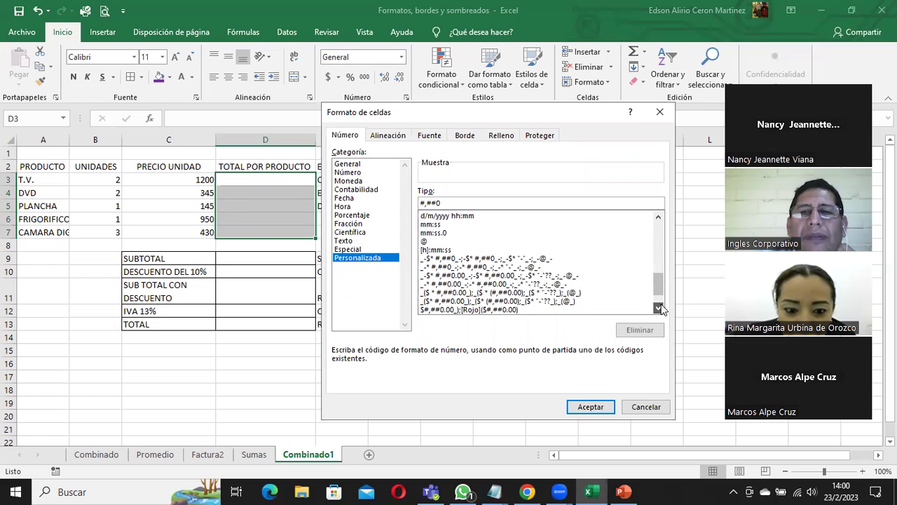
pyautogui.click(660, 306)
pyautogui.click(660, 307)
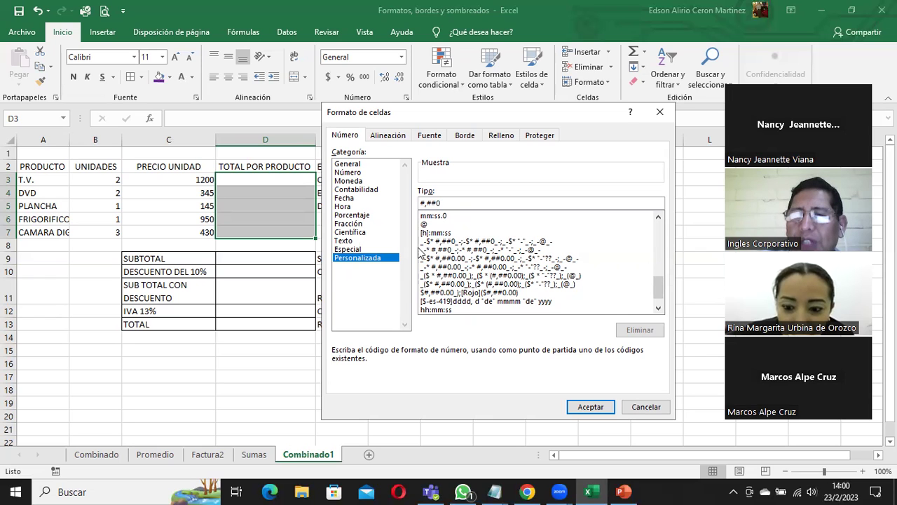
pyautogui.moveTo(659, 281); pyautogui.dragTo(658, 223)
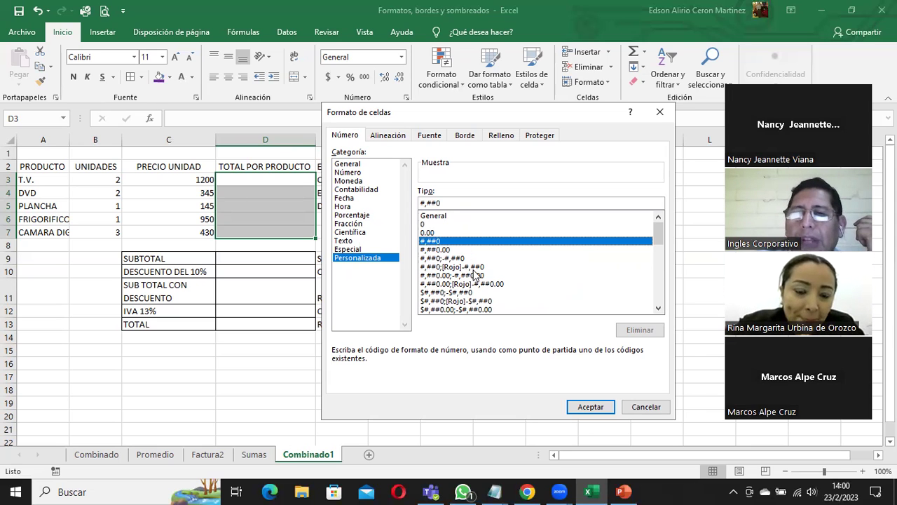
pyautogui.click(646, 408)
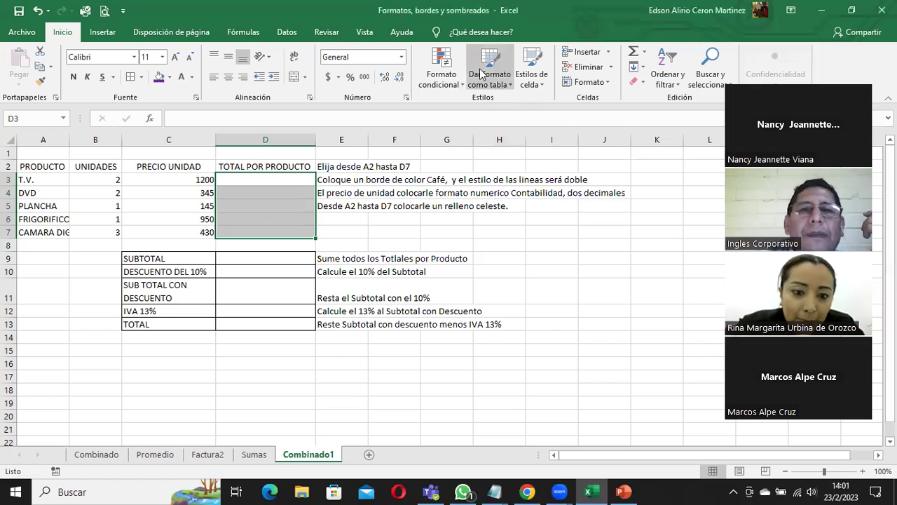